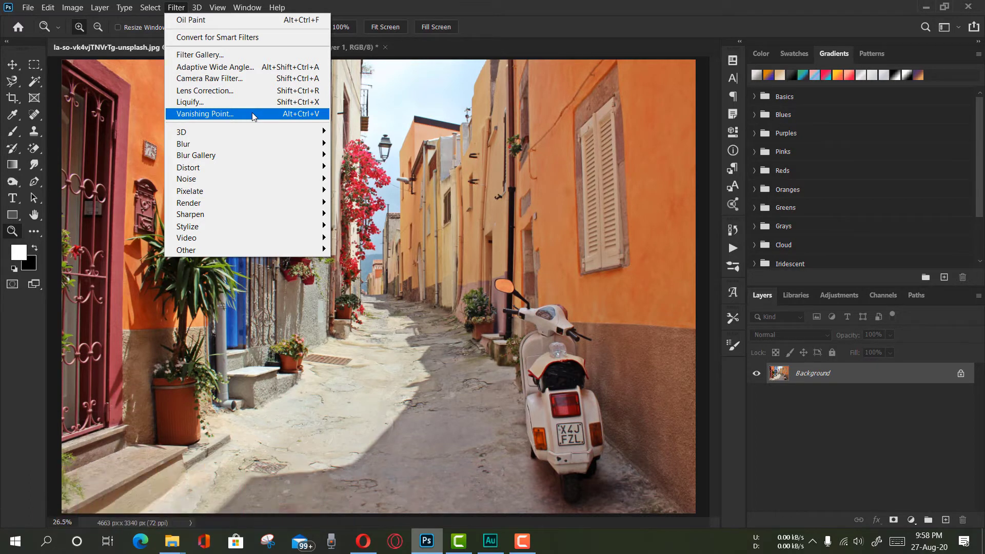
{"action": "left_click", "coordinate": [251, 112]}
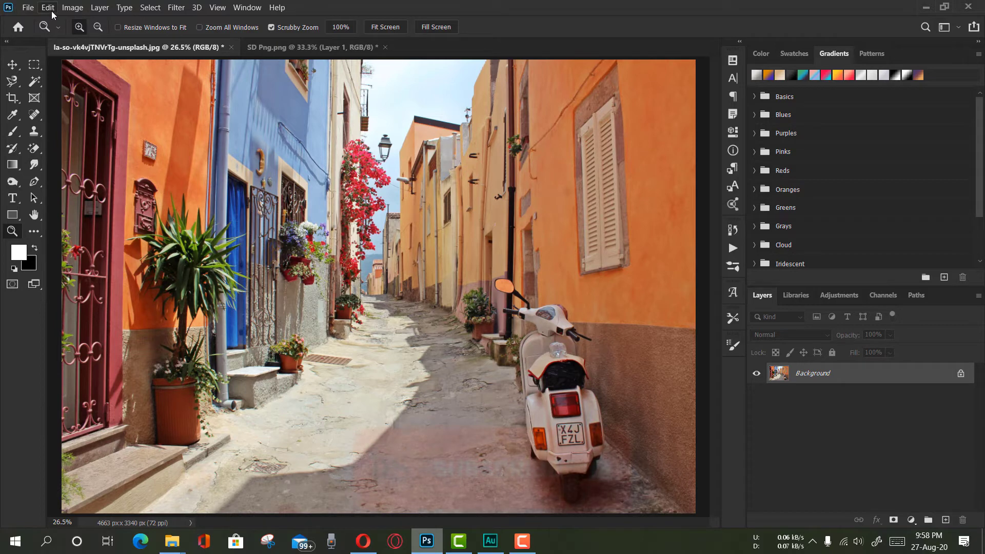
{"action": "left_click", "coordinate": [34, 7]}
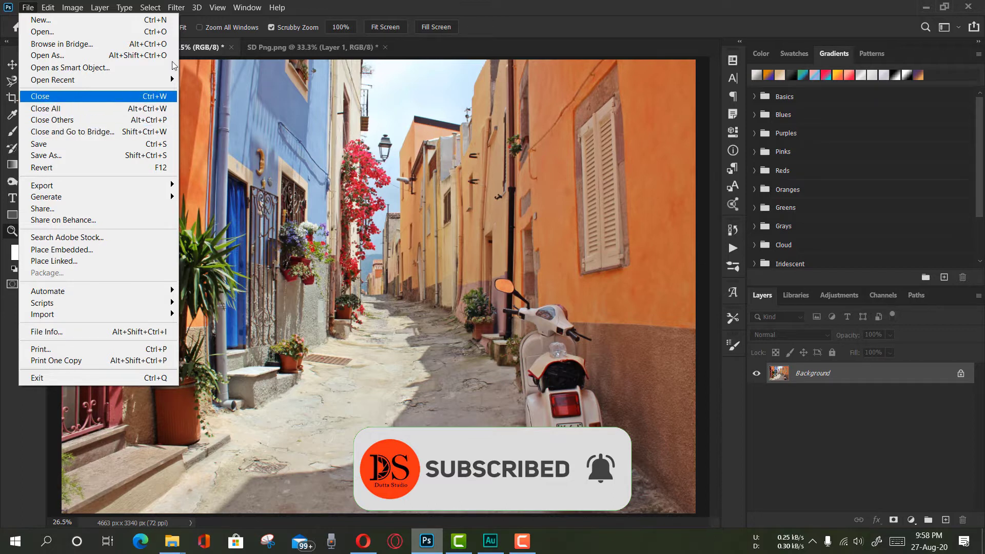
{"action": "left_click", "coordinate": [175, 9]}
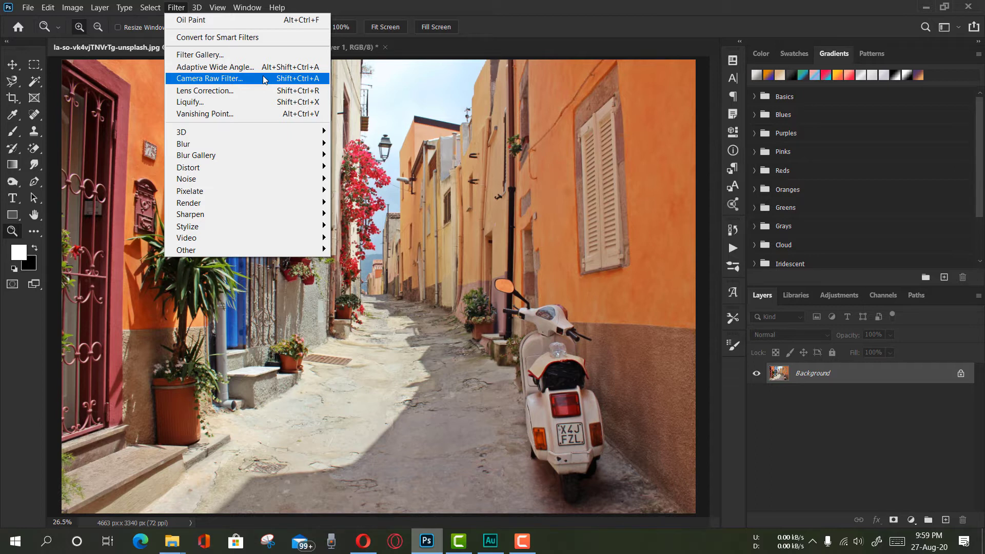
{"action": "left_click", "coordinate": [174, 8]}
{"action": "left_click", "coordinate": [173, 8]}
{"action": "left_click", "coordinate": [173, 7]}
{"action": "left_click", "coordinate": [173, 8]}
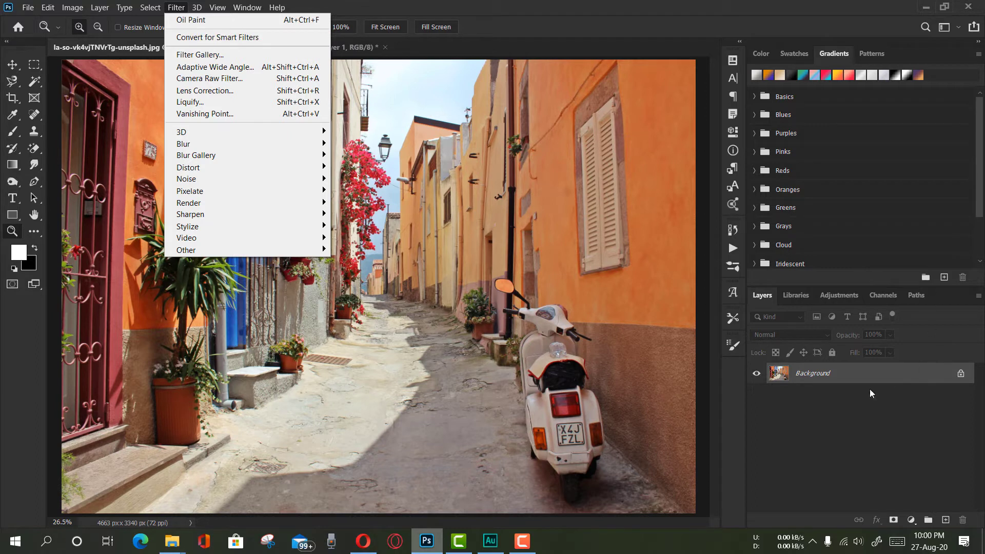
Duplicate the Background layer and convert the copy for smart filters
{"action": "left_click", "coordinate": [867, 373]}
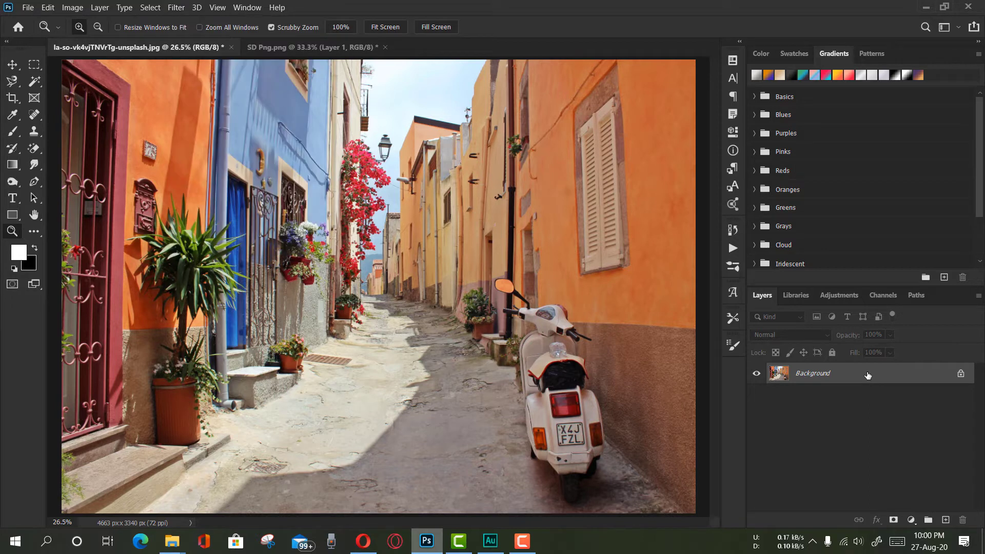
{"action": "key", "text": "ctrl+j"}
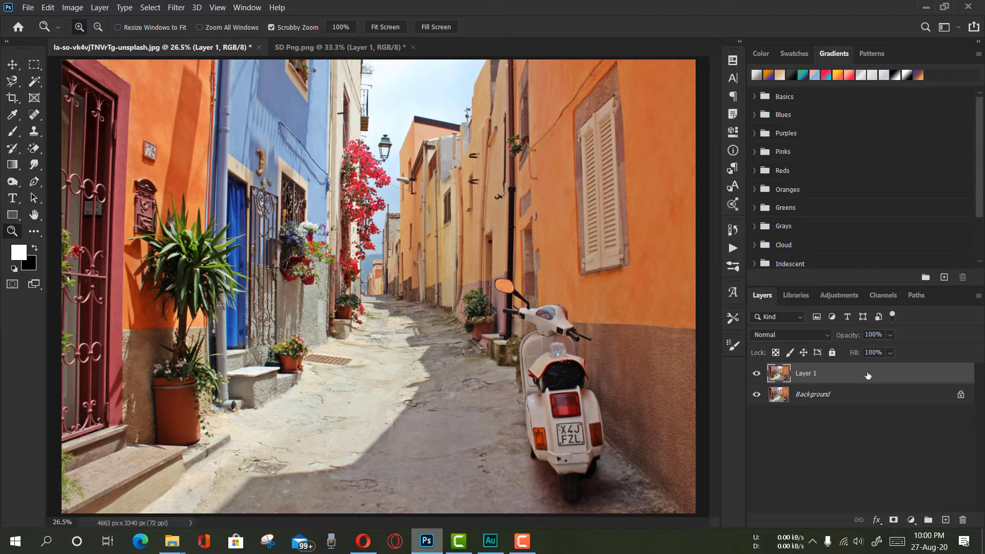
{"action": "left_click", "coordinate": [177, 7]}
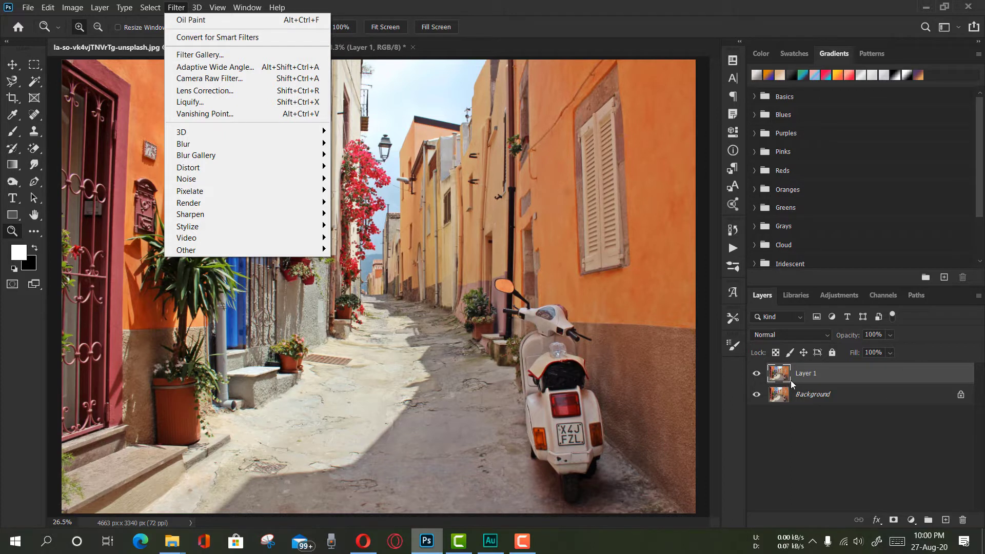
{"action": "left_click", "coordinate": [257, 37]}
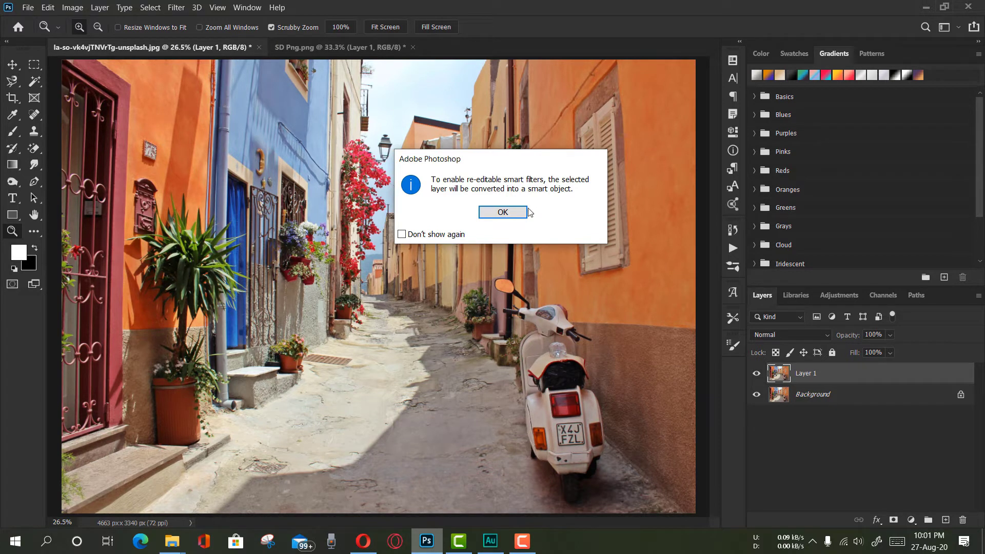
{"action": "left_click", "coordinate": [521, 213]}
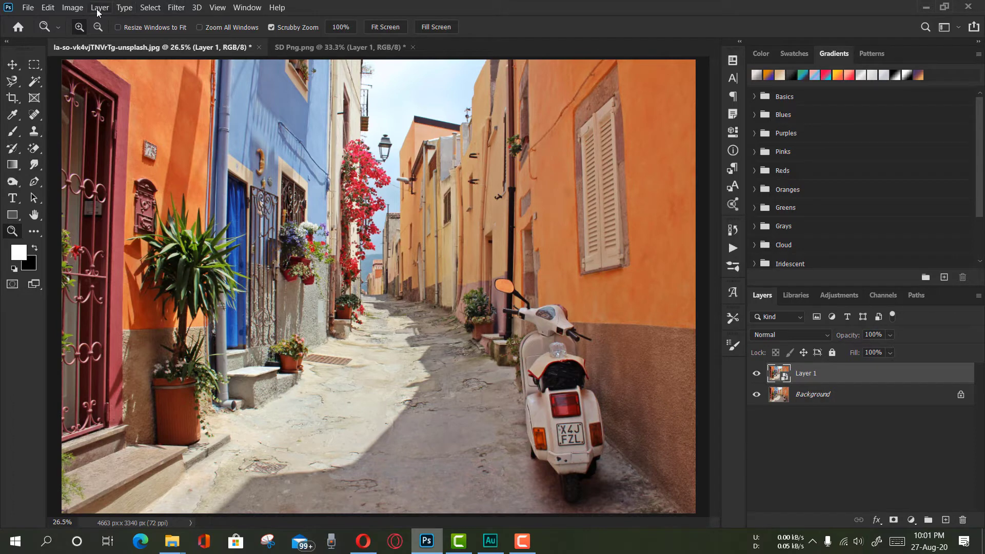
Apply a Curves adjustment to Layer 1, lowering the shadows and placing an upper point at input 176, output 157
{"action": "mouse_move", "coordinate": [110, 39]}
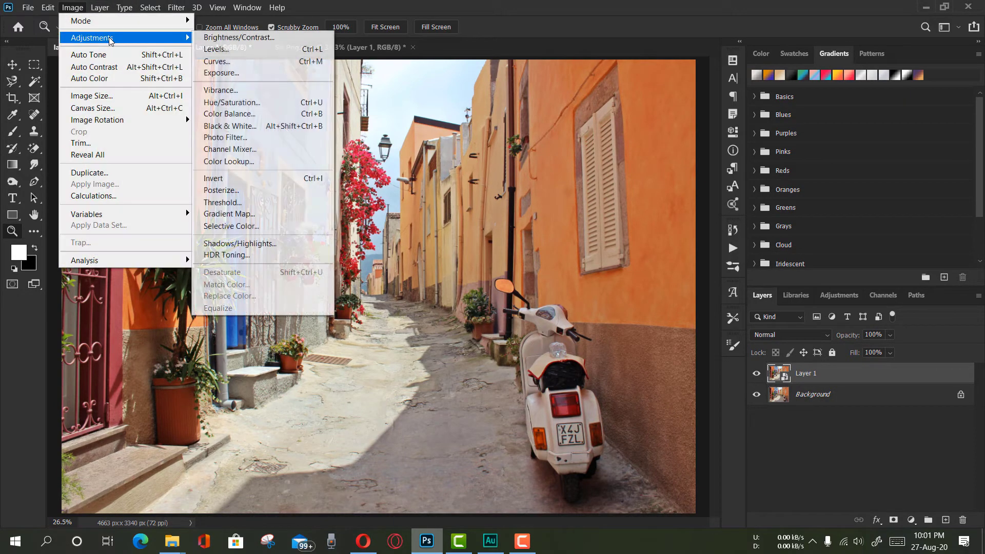
{"action": "left_click", "coordinate": [266, 62]}
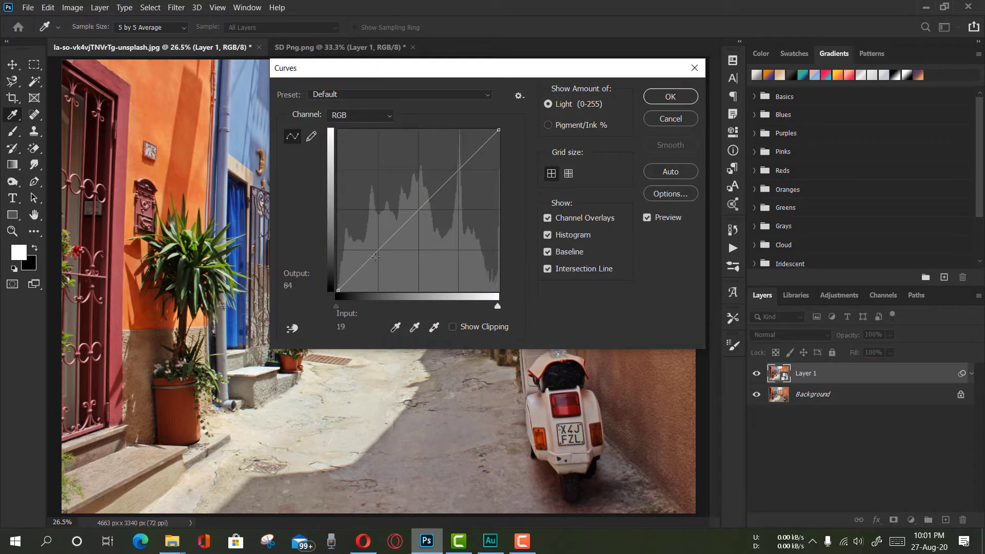
{"action": "left_click_drag", "start_coordinate": [379, 250], "coordinate": [392, 255]}
{"action": "left_click_drag", "start_coordinate": [451, 195], "coordinate": [449, 192]}
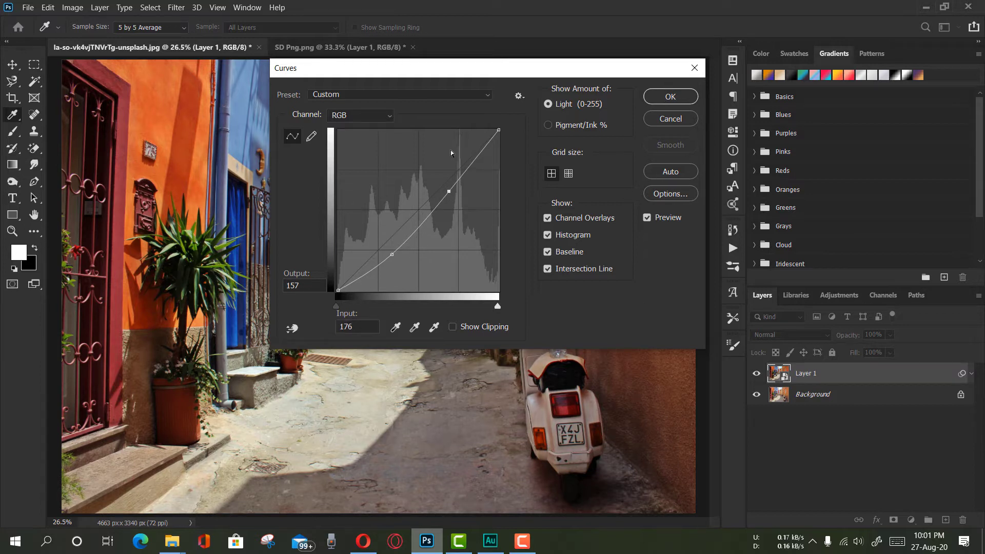
{"action": "left_click", "coordinate": [669, 96]}
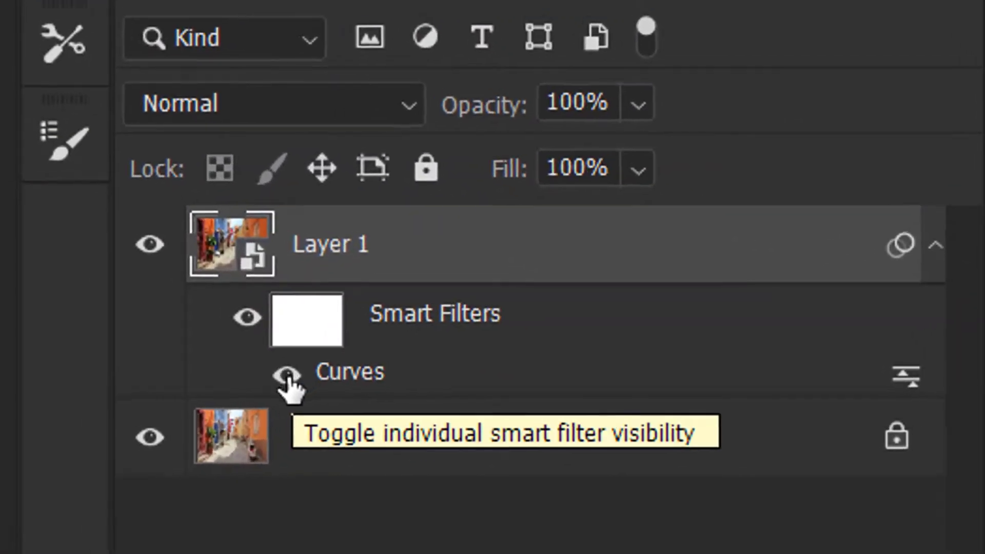
Compare the image with the Curves smart filter hidden, then reopen its settings for review and close them without changes
{"action": "left_click", "coordinate": [269, 374]}
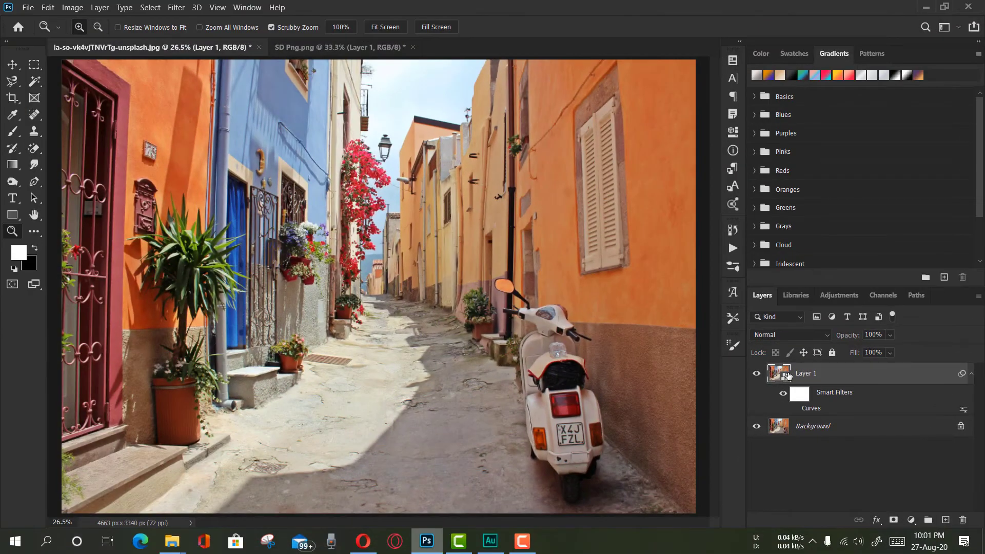
{"action": "left_click", "coordinate": [793, 409]}
{"action": "double_click", "coordinate": [807, 409]}
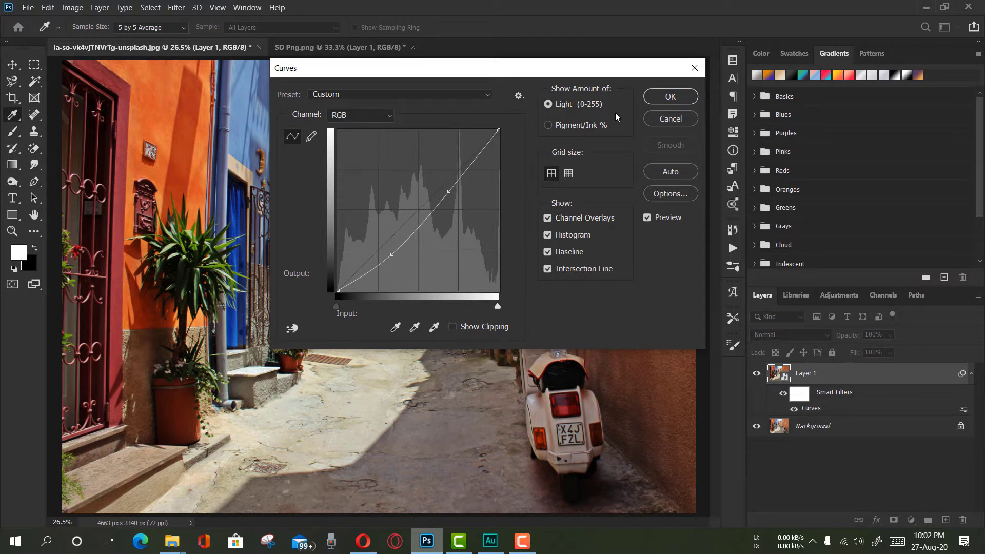
{"action": "left_click", "coordinate": [671, 96]}
Add a Brightness/Contrast adjustment to Layer 1 with brightness 32 and contrast 12
{"action": "left_click", "coordinate": [72, 7]}
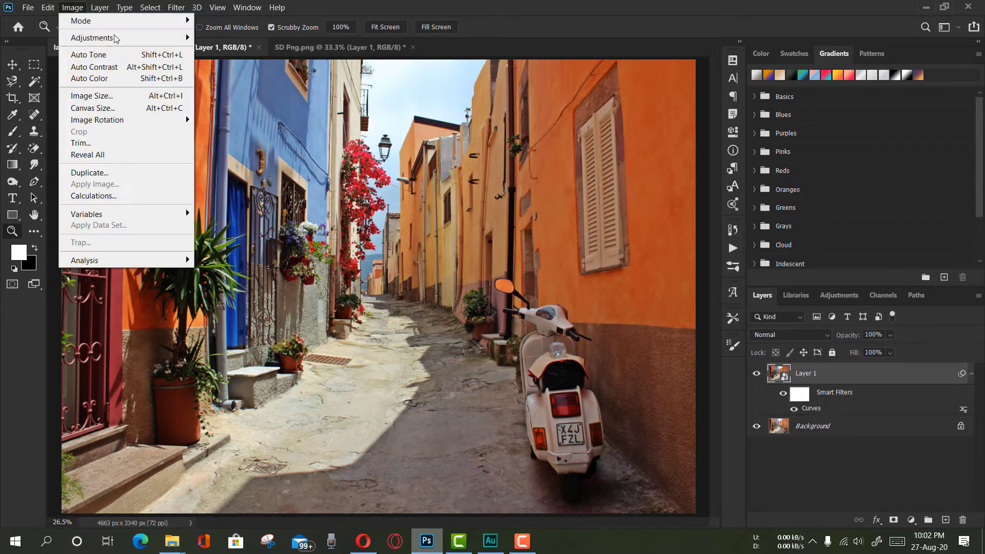
{"action": "mouse_move", "coordinate": [133, 38]}
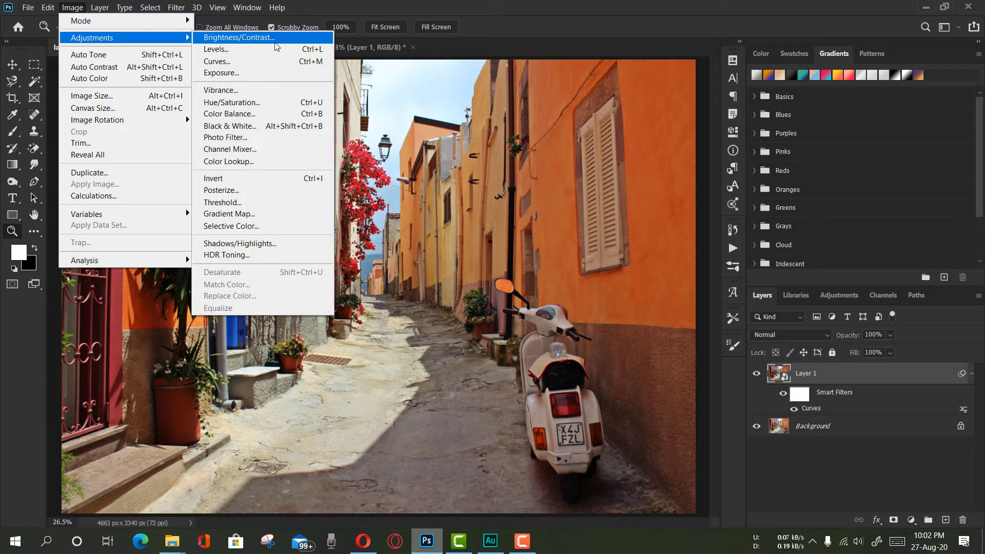
{"action": "left_click", "coordinate": [273, 38]}
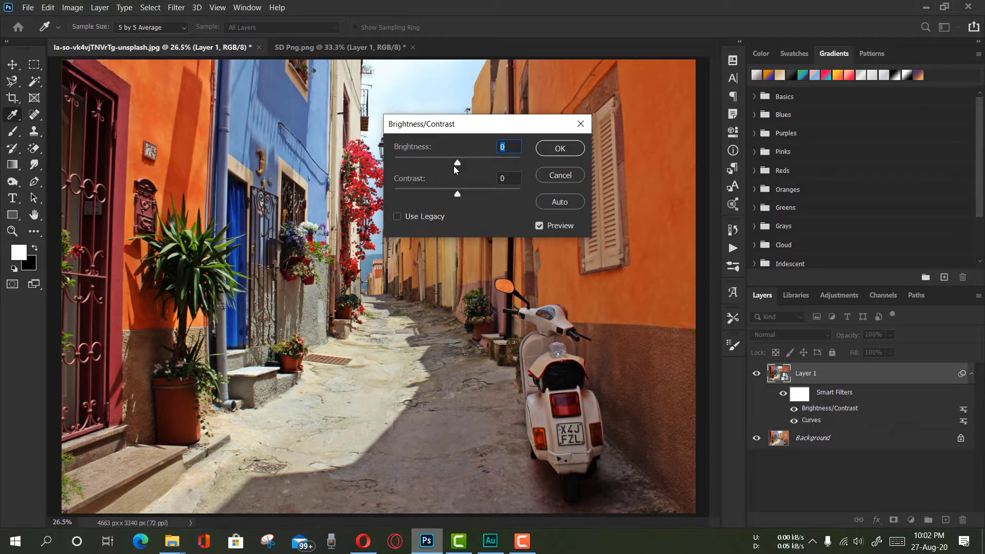
{"action": "left_click_drag", "start_coordinate": [457, 163], "coordinate": [467, 196]}
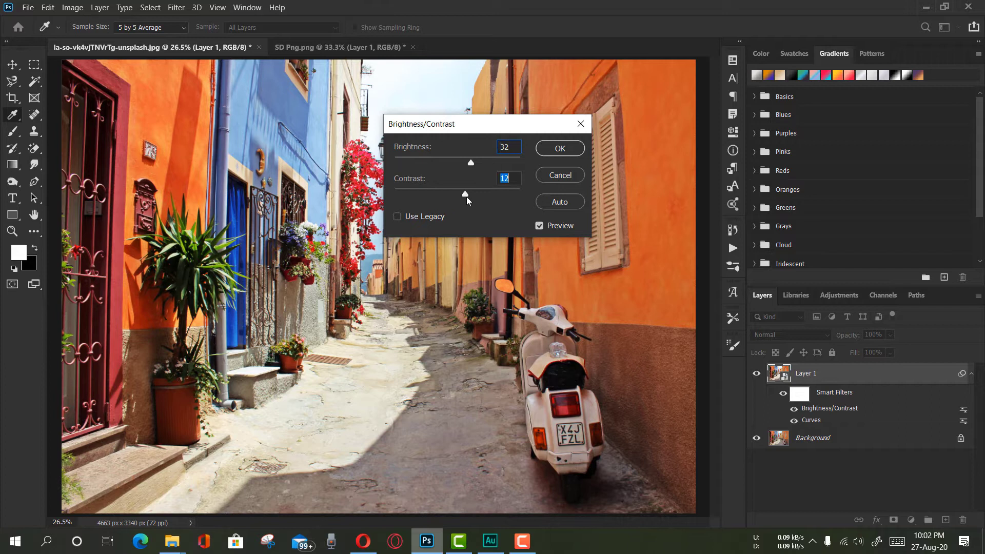
{"action": "left_click", "coordinate": [544, 151]}
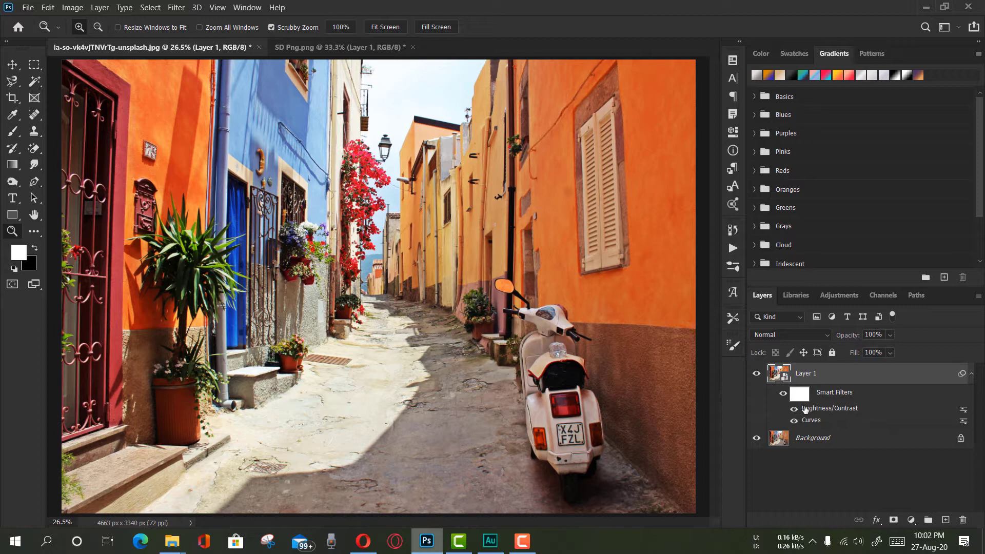
Compare the image with the Brightness/Contrast filter, the Curves filter and all smart filters each hidden and shown again
{"action": "left_click", "coordinate": [793, 413]}
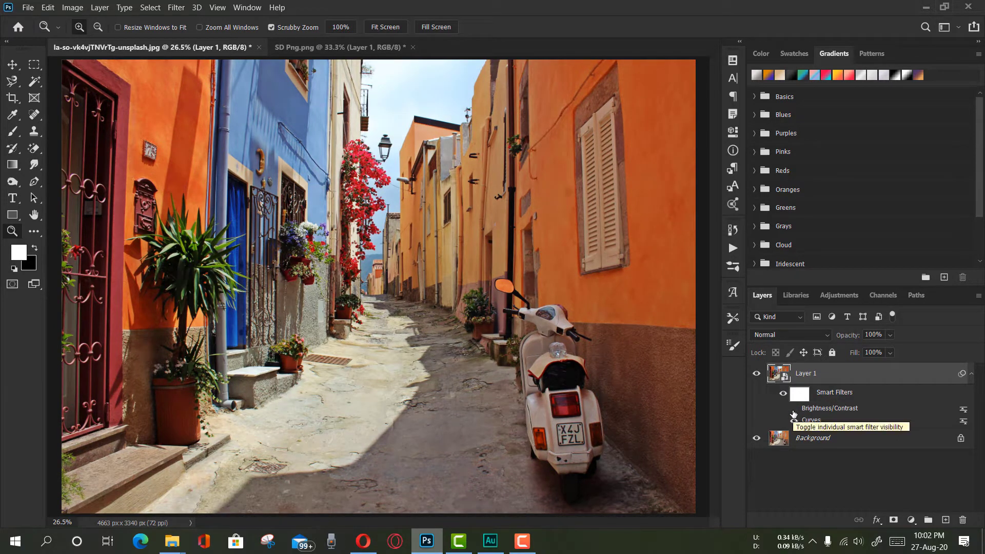
{"action": "left_click", "coordinate": [794, 412]}
{"action": "left_click", "coordinate": [794, 422]}
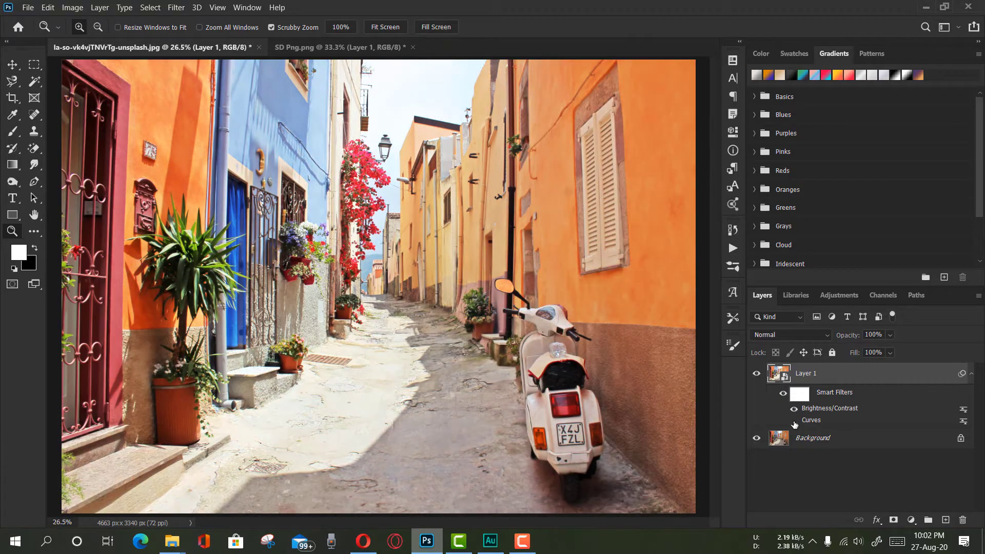
{"action": "left_click", "coordinate": [794, 422]}
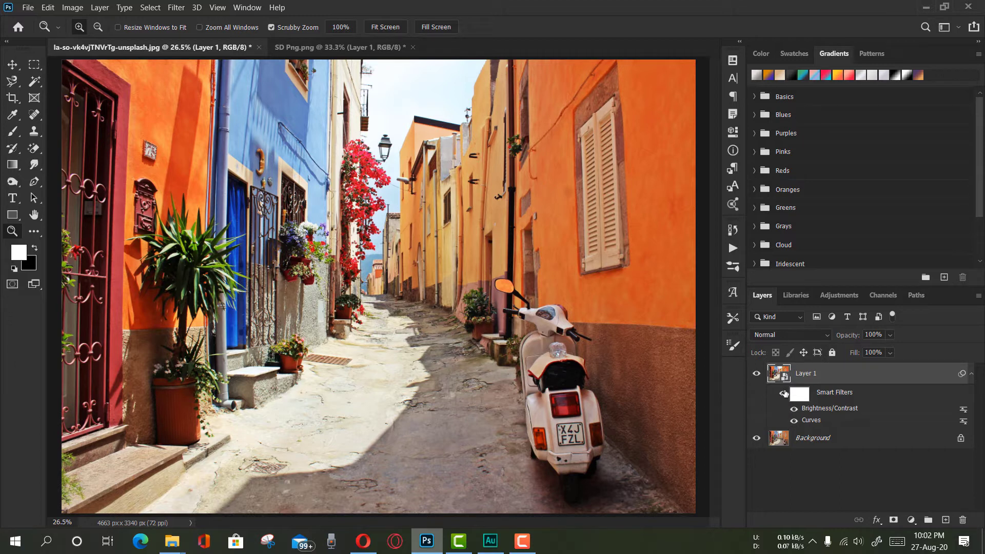
{"action": "left_click", "coordinate": [784, 393]}
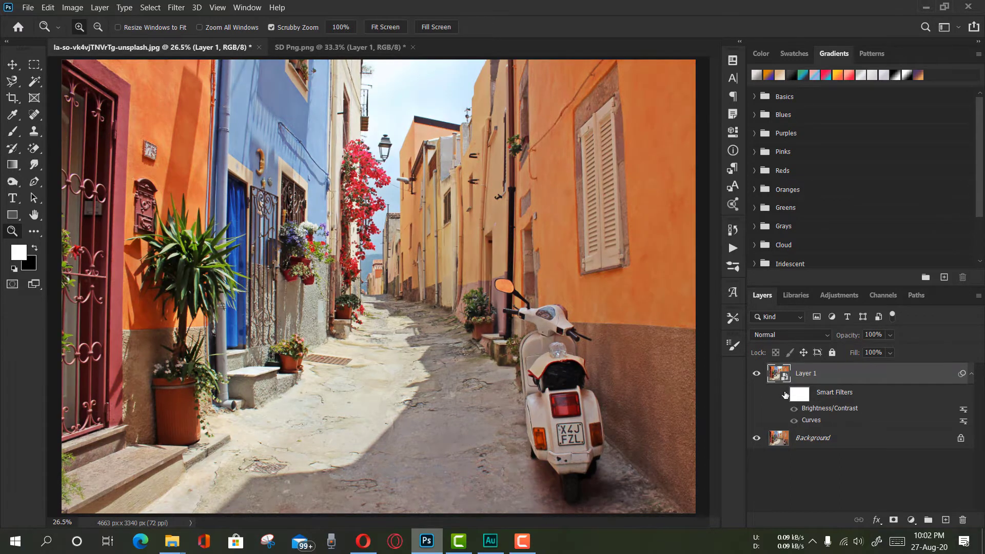
{"action": "left_click", "coordinate": [784, 394]}
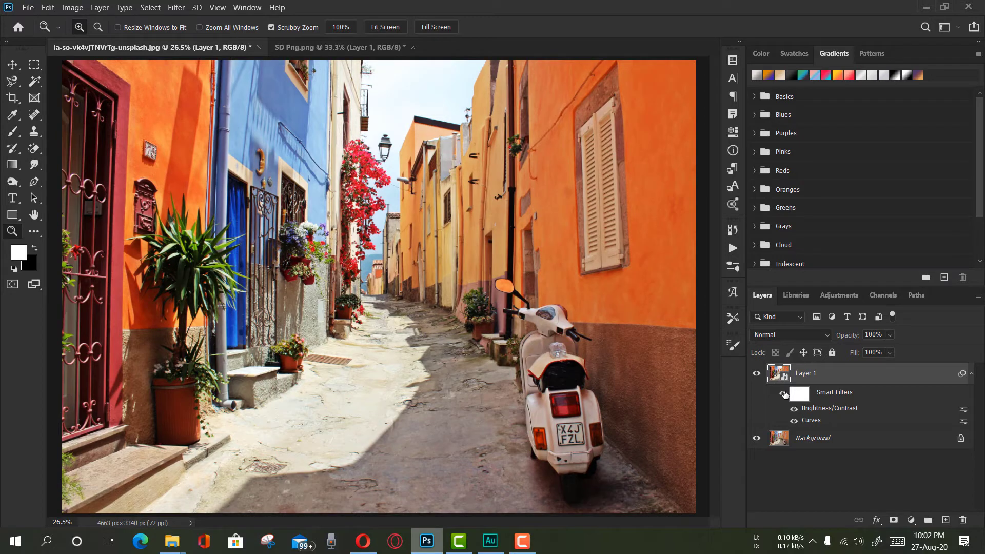
Discard the smart-filtered Layer 1 and make a fresh duplicate of the Background layer
{"action": "key", "text": "ctrl+e"}
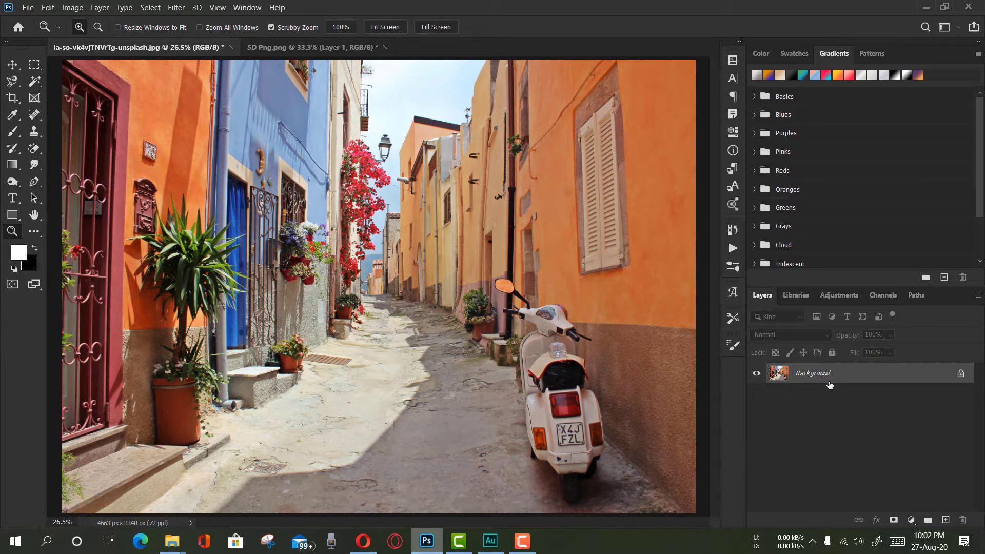
{"action": "key", "text": "ctrl+j"}
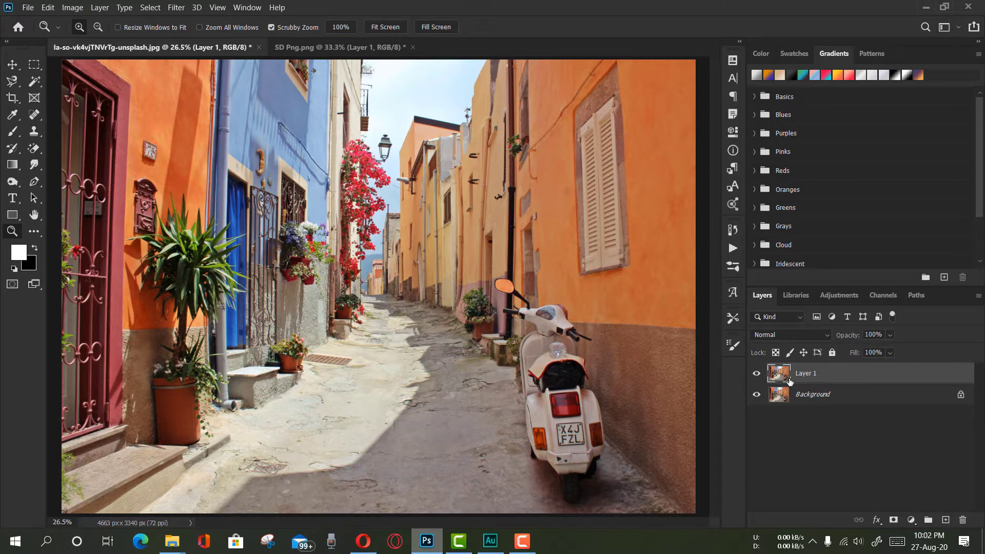
Darken the regular Layer 1 with a Curves point at input 80, output 46, and compare it with the original
{"action": "left_click", "coordinate": [72, 7]}
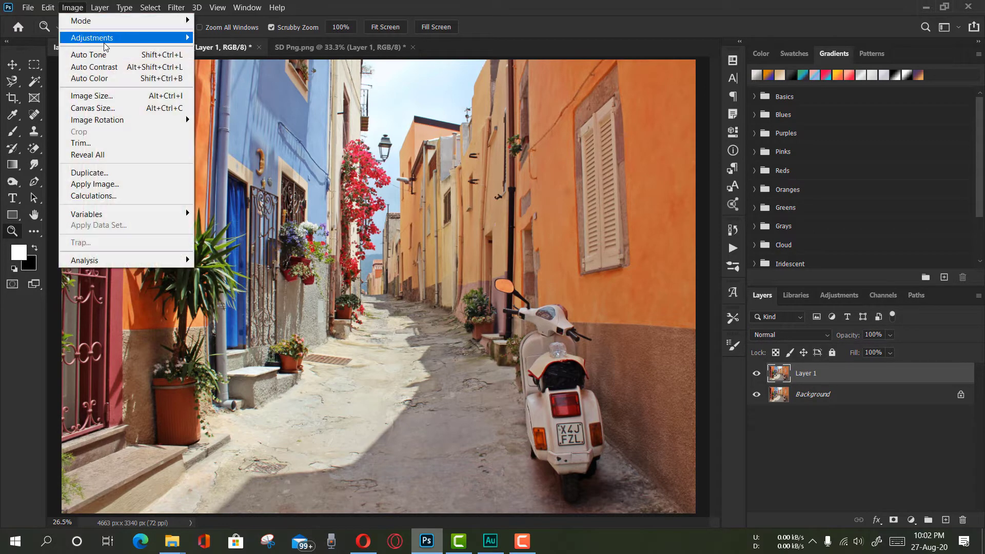
{"action": "mouse_move", "coordinate": [105, 46]}
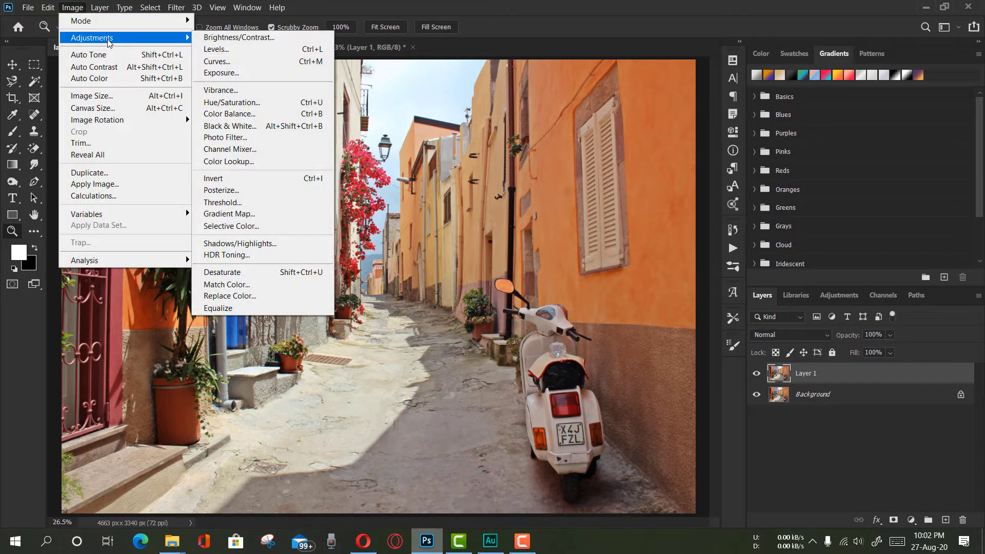
{"action": "left_click", "coordinate": [280, 62]}
{"action": "left_click", "coordinate": [623, 249]}
{"action": "left_click_drag", "start_coordinate": [625, 251], "coordinate": [638, 257]}
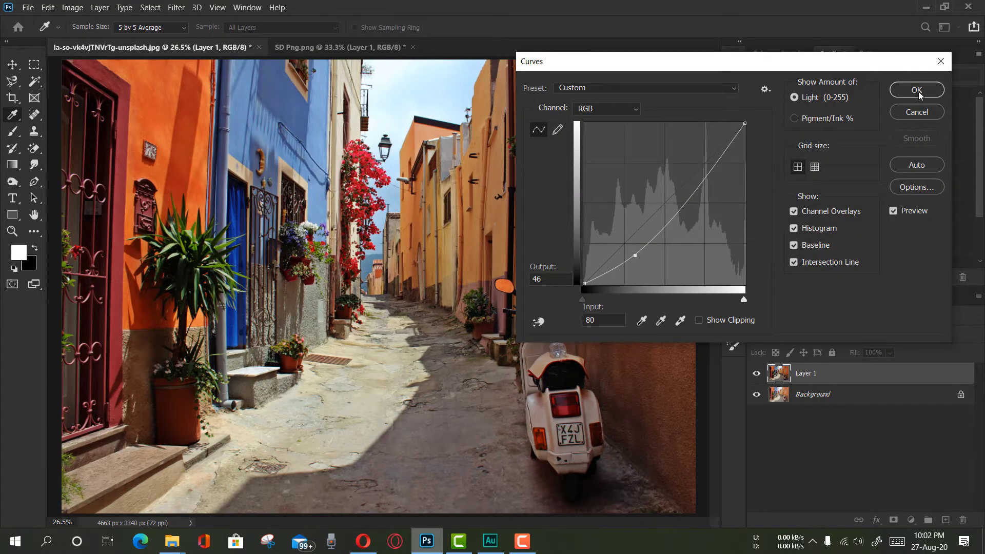
{"action": "left_click", "coordinate": [917, 91]}
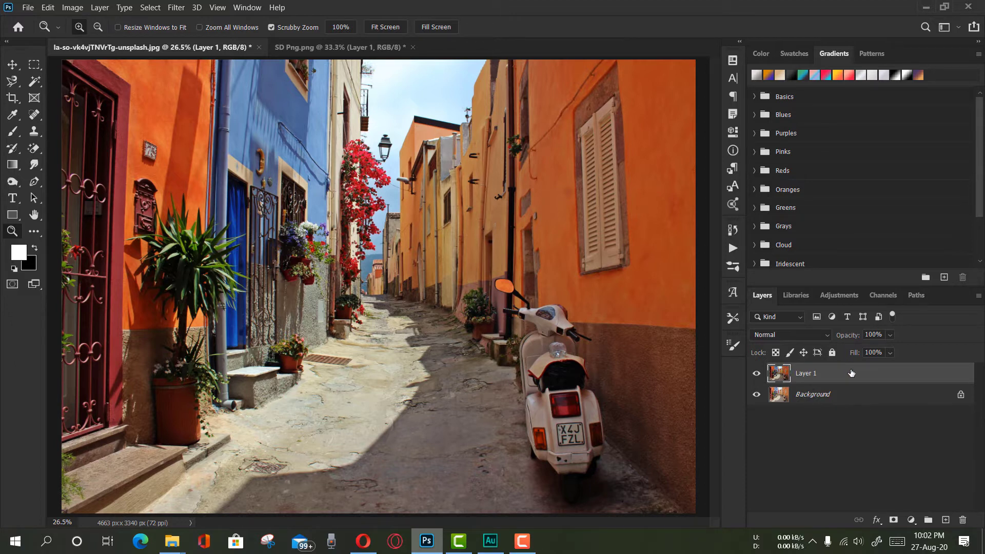
{"action": "left_click", "coordinate": [756, 374]}
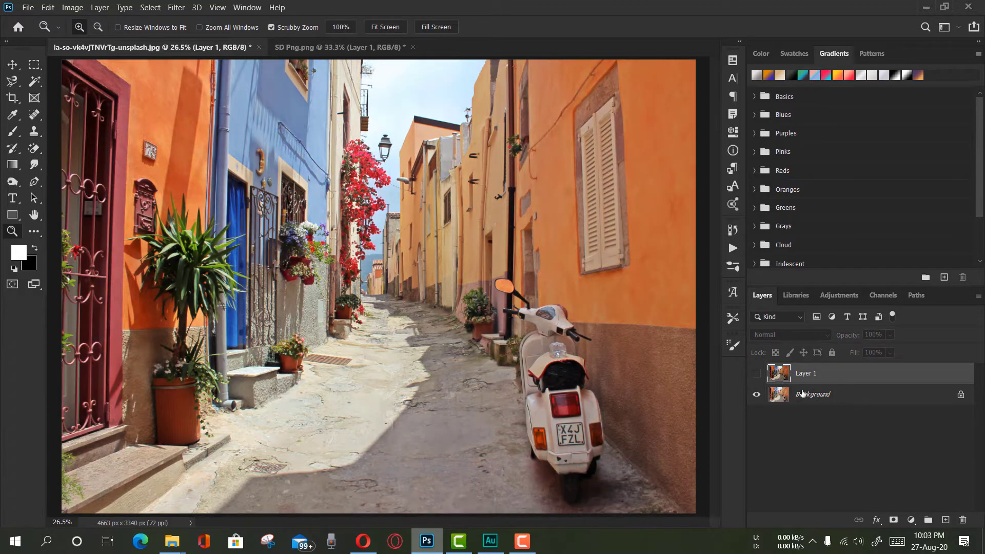
{"action": "left_click", "coordinate": [756, 374]}
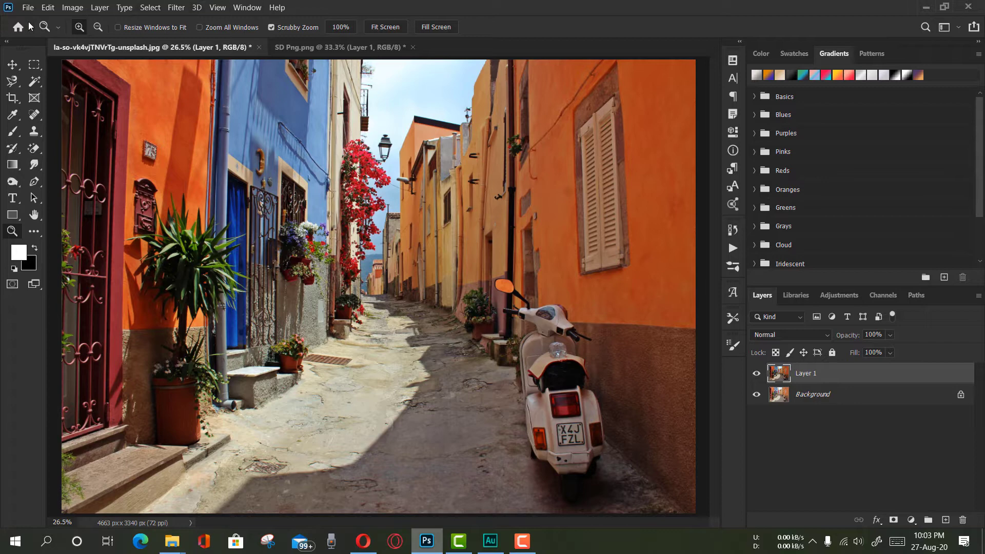
Try another Curves adjustment on Layer 1 with a point at input 109, output 68, without keeping it
{"action": "left_click", "coordinate": [76, 7]}
{"action": "mouse_move", "coordinate": [93, 38]}
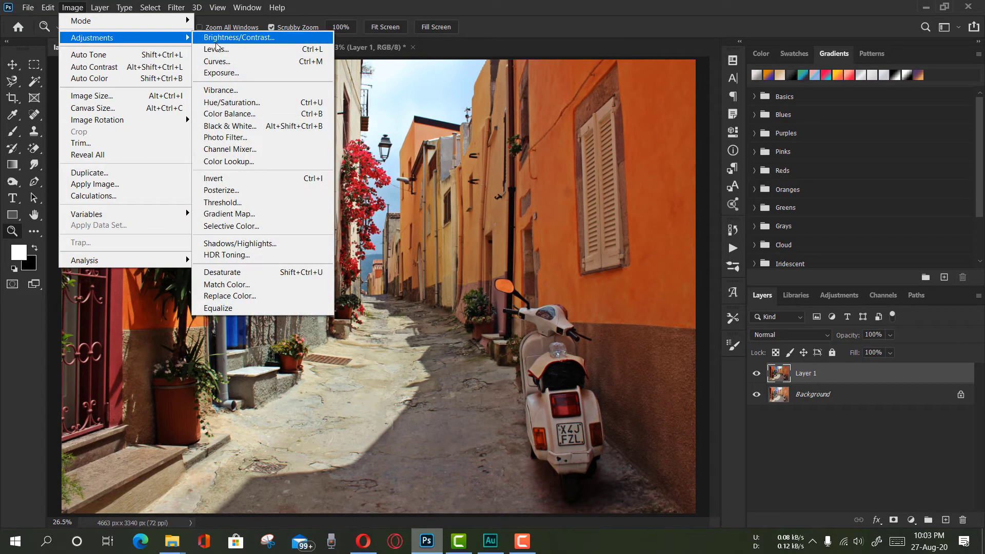
{"action": "left_click", "coordinate": [236, 60]}
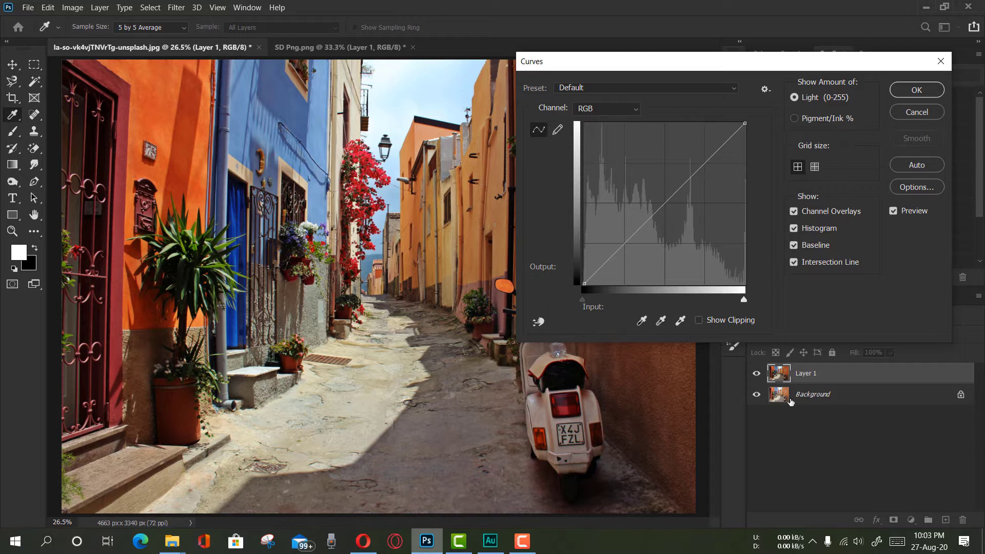
{"action": "left_click_drag", "start_coordinate": [640, 231], "coordinate": [653, 241]}
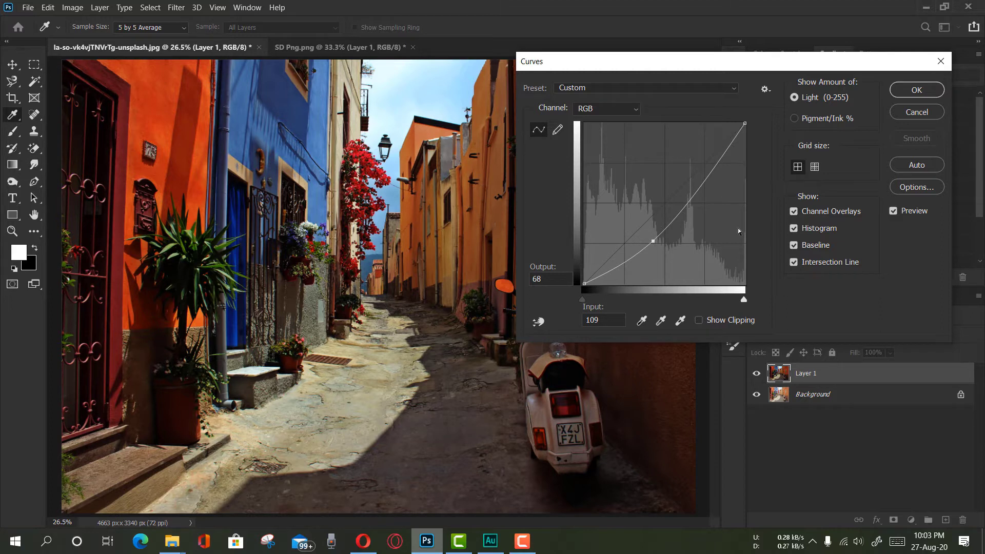
{"action": "left_click", "coordinate": [917, 112]}
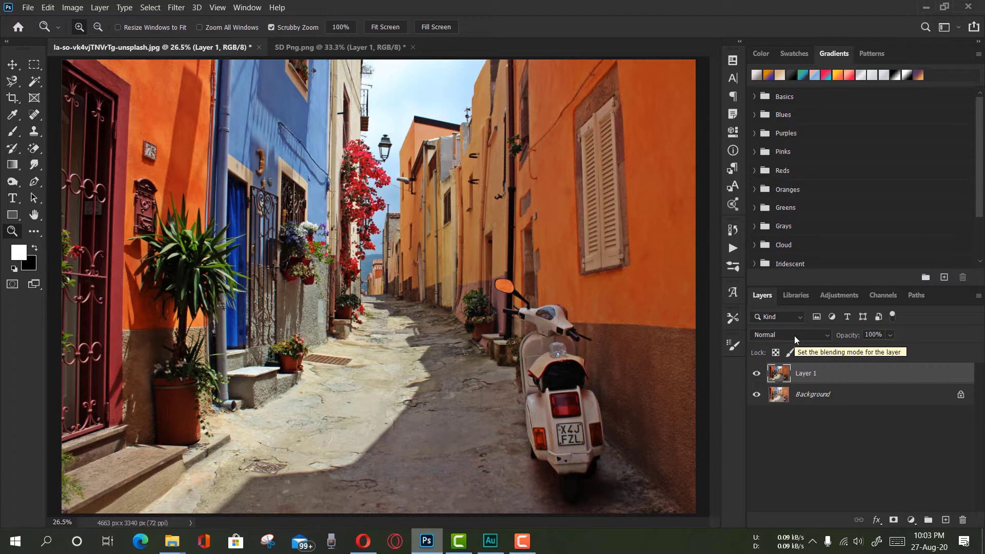
Replace the darkened Layer 1 with an unadjusted copy of the Background layer and open the Filter Gallery for it
{"action": "key", "text": "Delete"}
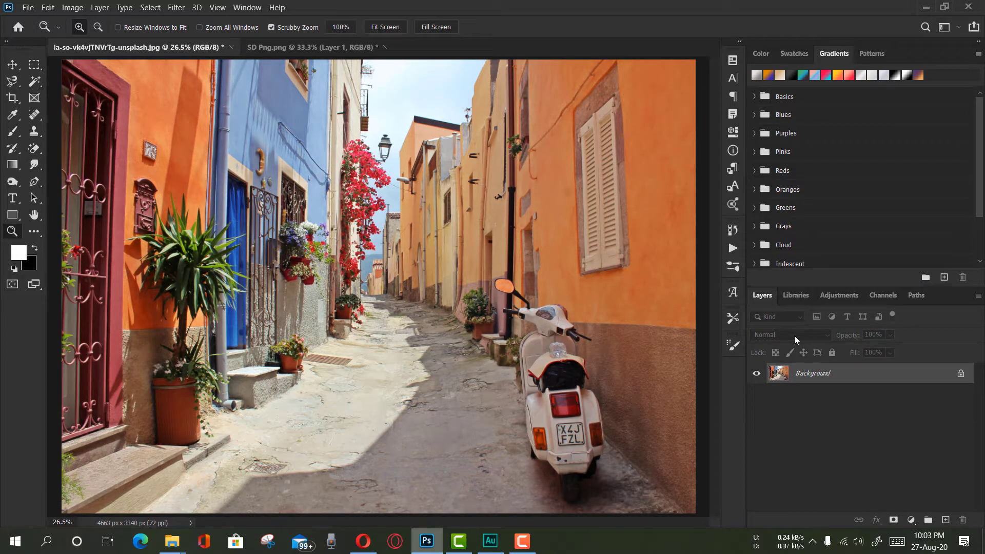
{"action": "key", "text": "ctrl+z"}
{"action": "left_click", "coordinate": [176, 8]}
{"action": "left_click", "coordinate": [176, 9]}
{"action": "left_click", "coordinate": [176, 8]}
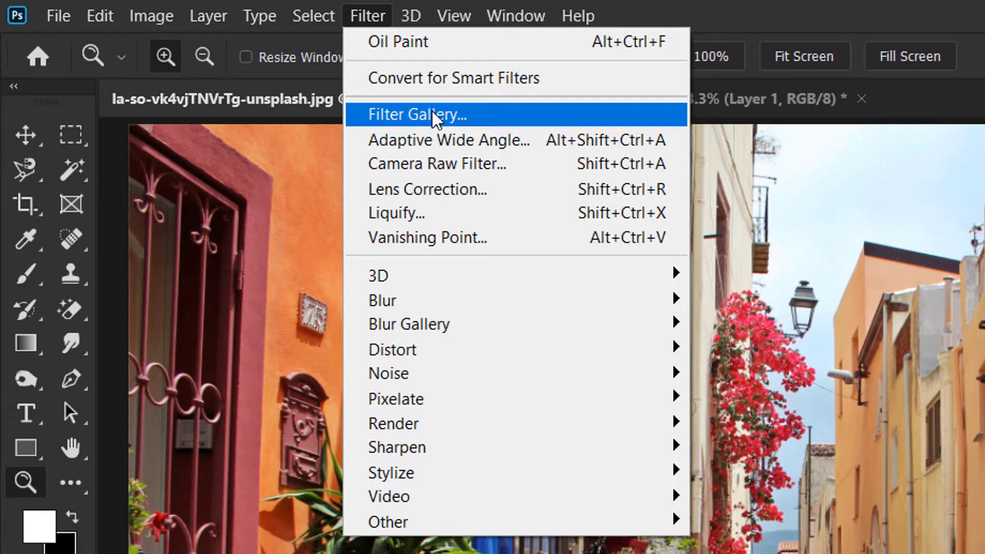
{"action": "left_click", "coordinate": [432, 111]}
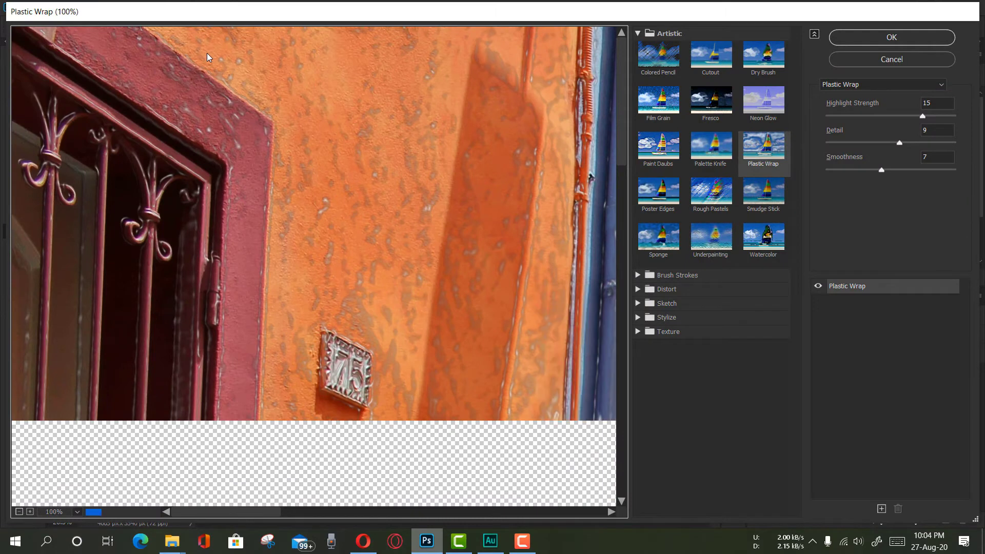
Set the Filter Gallery preview zoom to 25% to view the whole street image
{"action": "left_click_drag", "start_coordinate": [296, 330], "coordinate": [414, 147]}
{"action": "left_click_drag", "start_coordinate": [250, 303], "coordinate": [245, 376]}
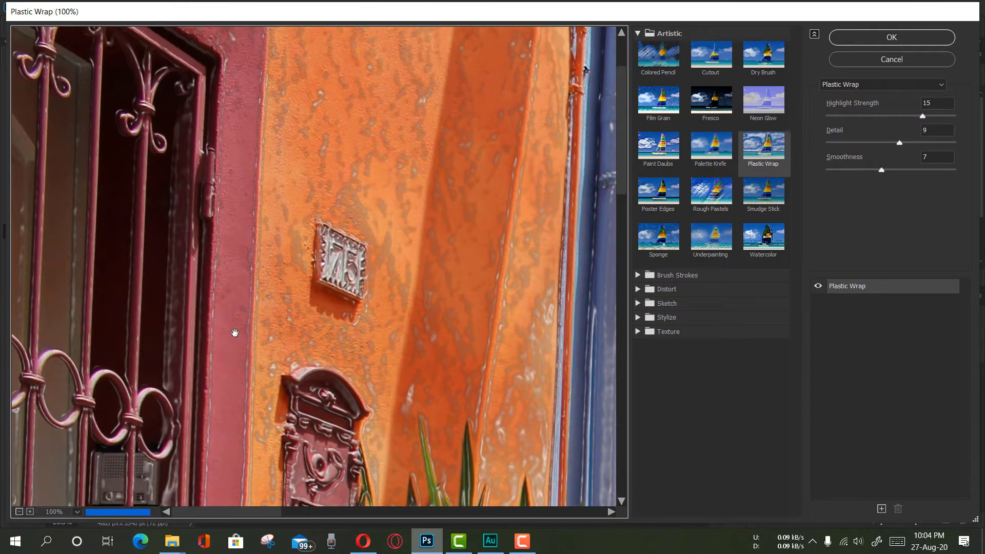
{"action": "left_click", "coordinate": [77, 513]}
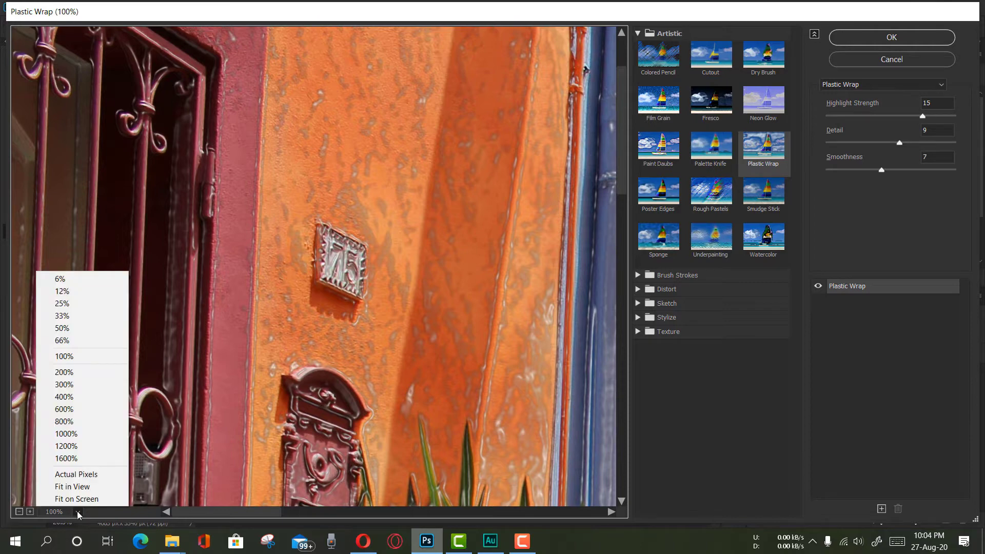
{"action": "left_click", "coordinate": [102, 308]}
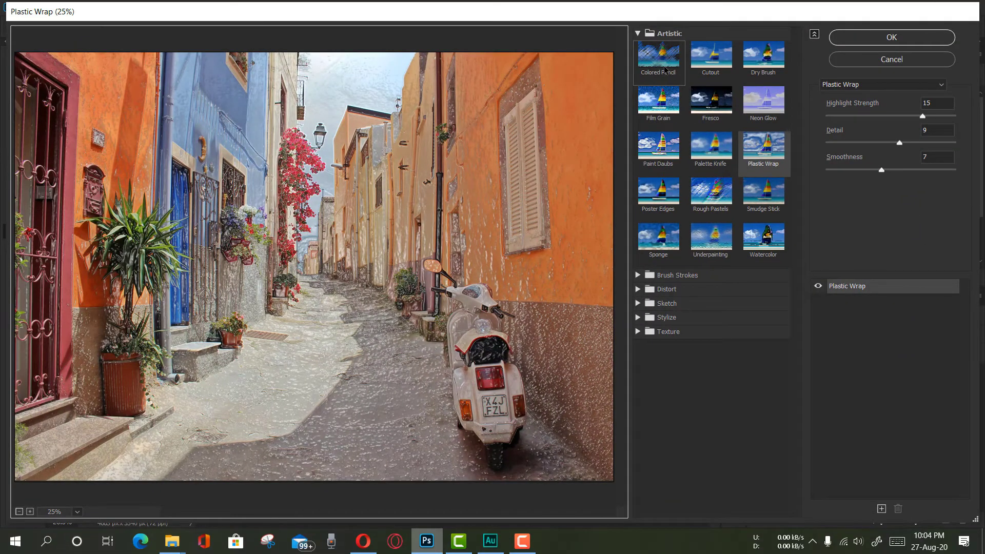
Look through the Artistic, Brush Strokes, Distort and Sketch filter categories of the Filter Gallery
{"action": "left_click", "coordinate": [639, 34]}
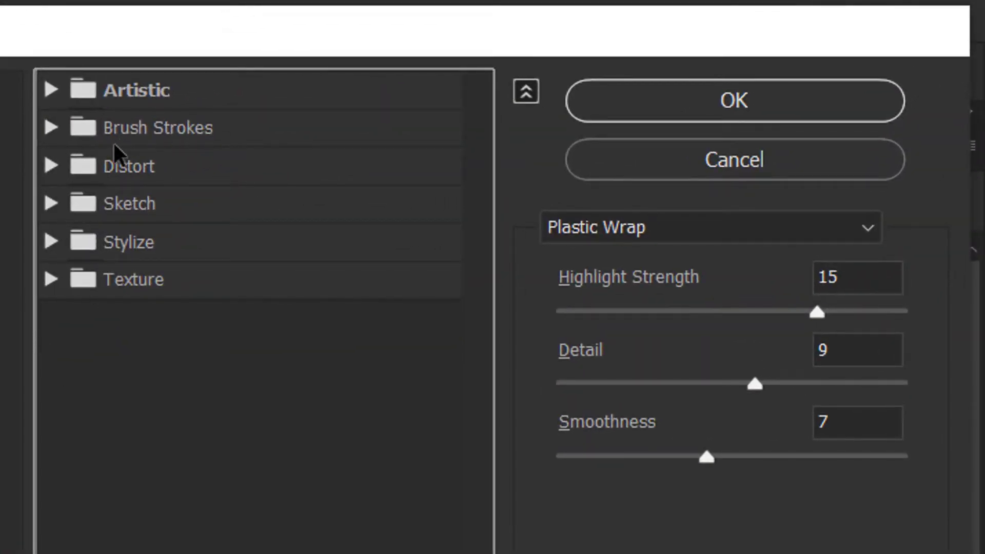
{"action": "left_click", "coordinate": [46, 92]}
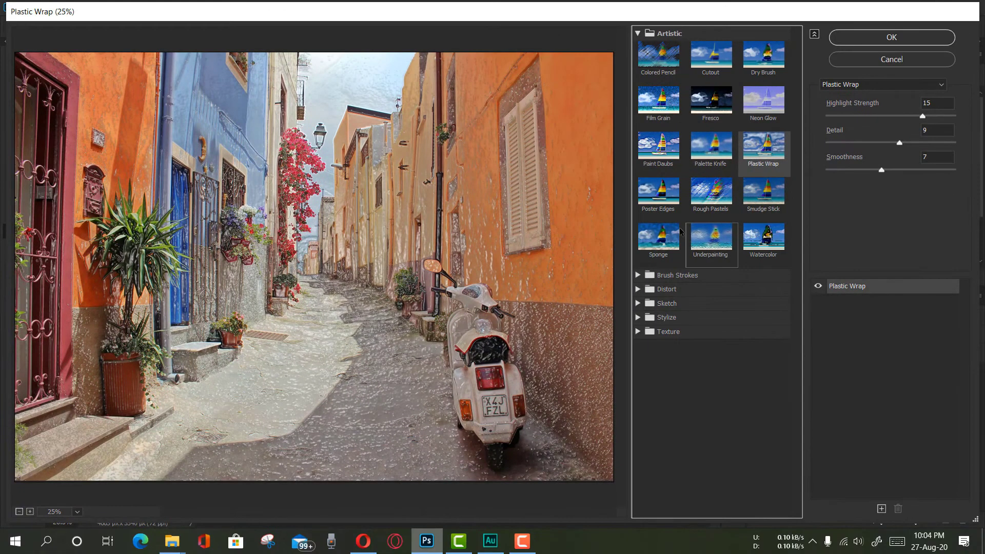
{"action": "left_click", "coordinate": [639, 33]}
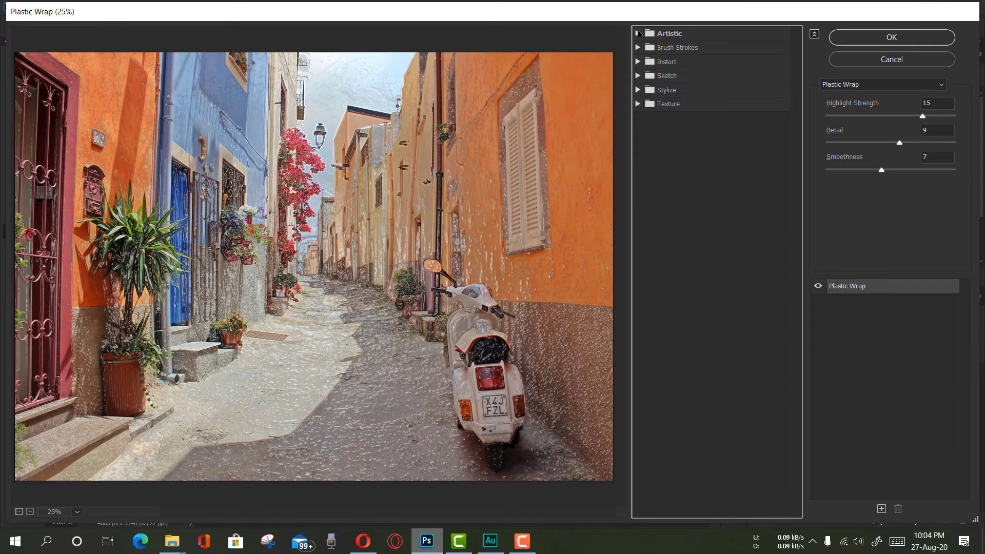
{"action": "left_click", "coordinate": [638, 48]}
{"action": "left_click", "coordinate": [639, 47]}
{"action": "left_click", "coordinate": [638, 61]}
{"action": "left_click", "coordinate": [638, 61]}
{"action": "left_click", "coordinate": [638, 75]}
{"action": "left_click", "coordinate": [639, 77]}
{"action": "left_click", "coordinate": [639, 34]}
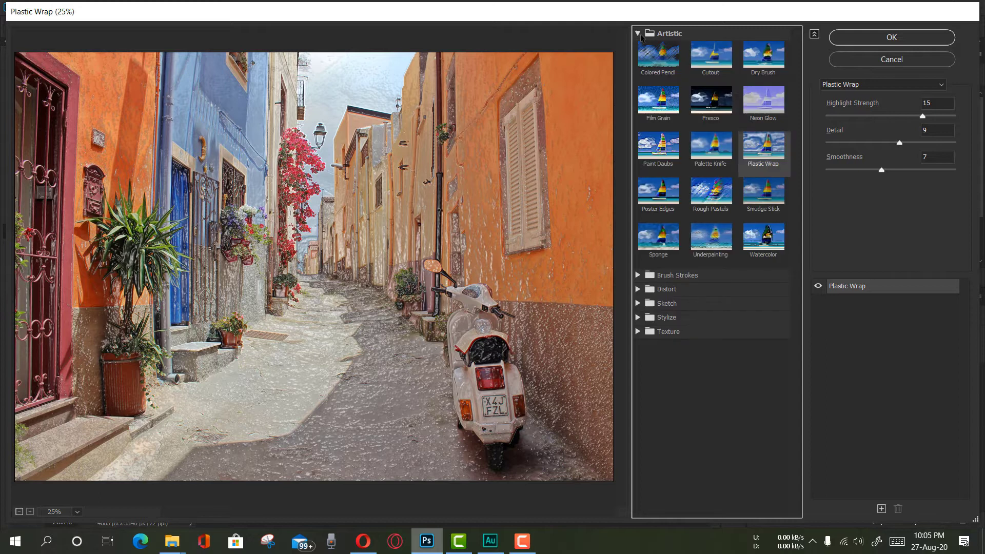
Try the Colored Pencil filter with pencil width 23 and stroke pressure 10
{"action": "left_click", "coordinate": [667, 64]}
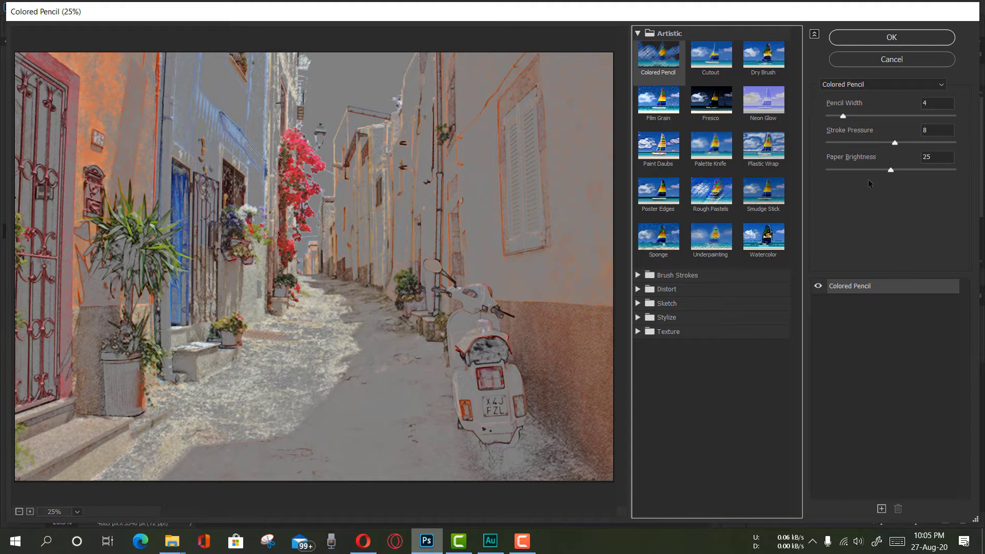
{"action": "left_click", "coordinate": [638, 332]}
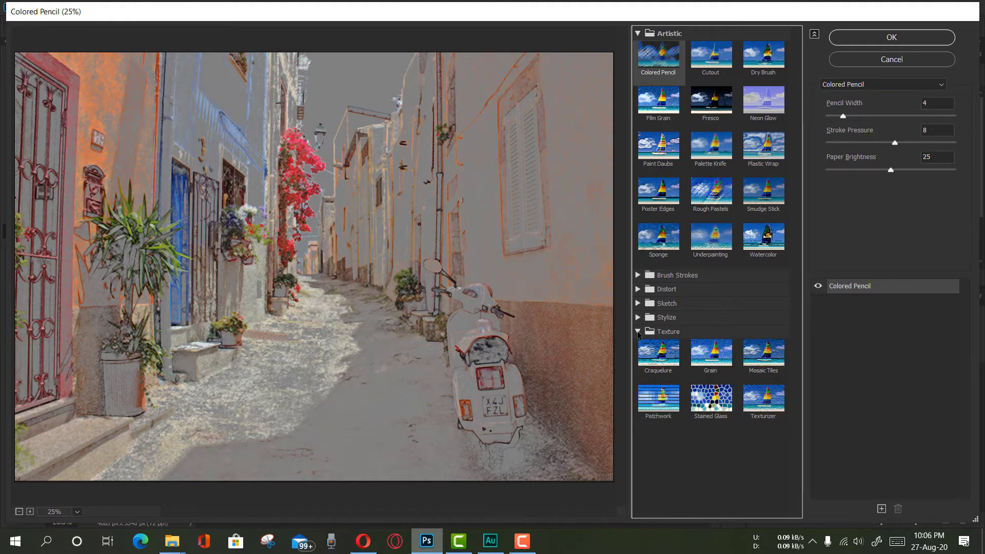
{"action": "left_click", "coordinate": [639, 334]}
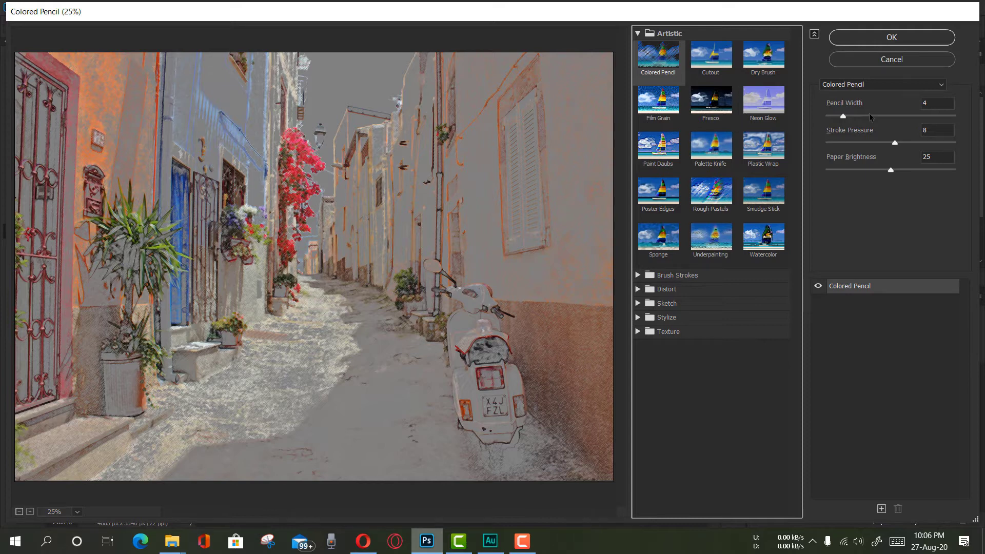
{"action": "left_click", "coordinate": [911, 116]}
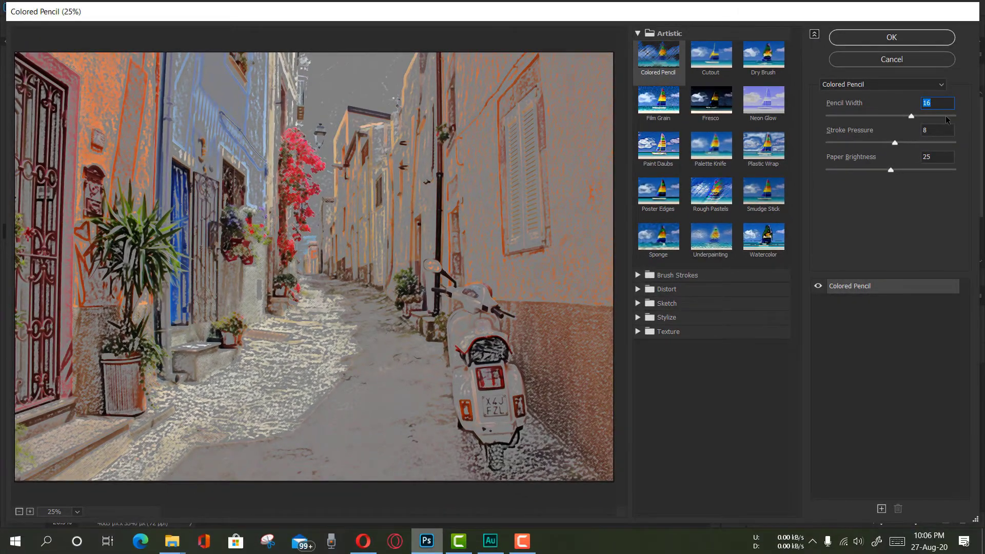
{"action": "left_click", "coordinate": [947, 117]}
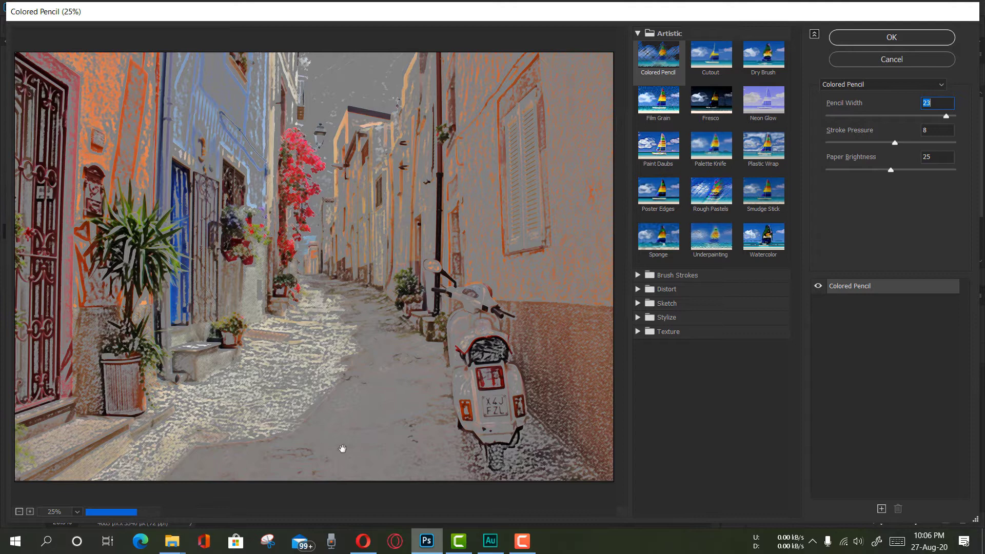
{"action": "left_click", "coordinate": [910, 144]}
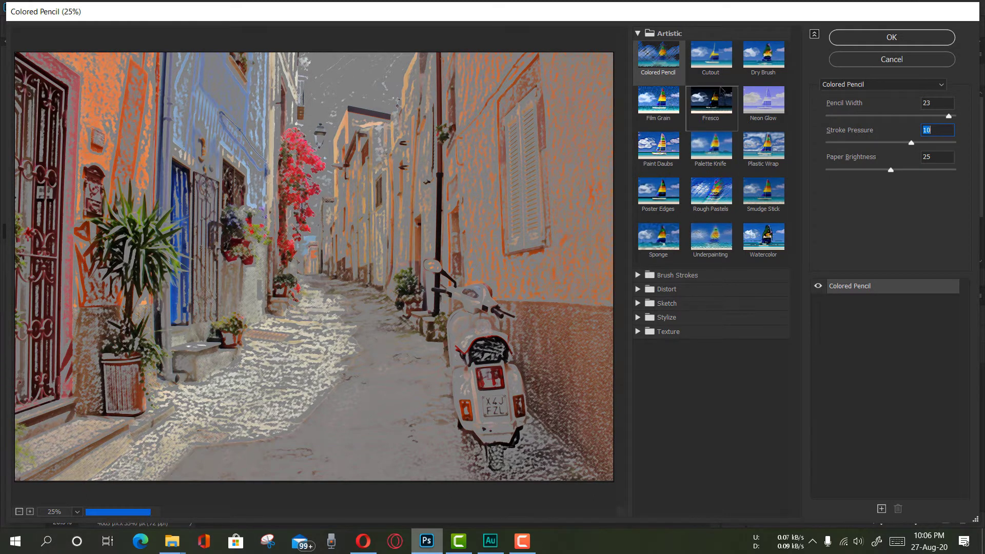
Preview the Cutout, Dry Brush, Sponge and Film Grain artistic filters on the image
{"action": "left_click", "coordinate": [727, 60]}
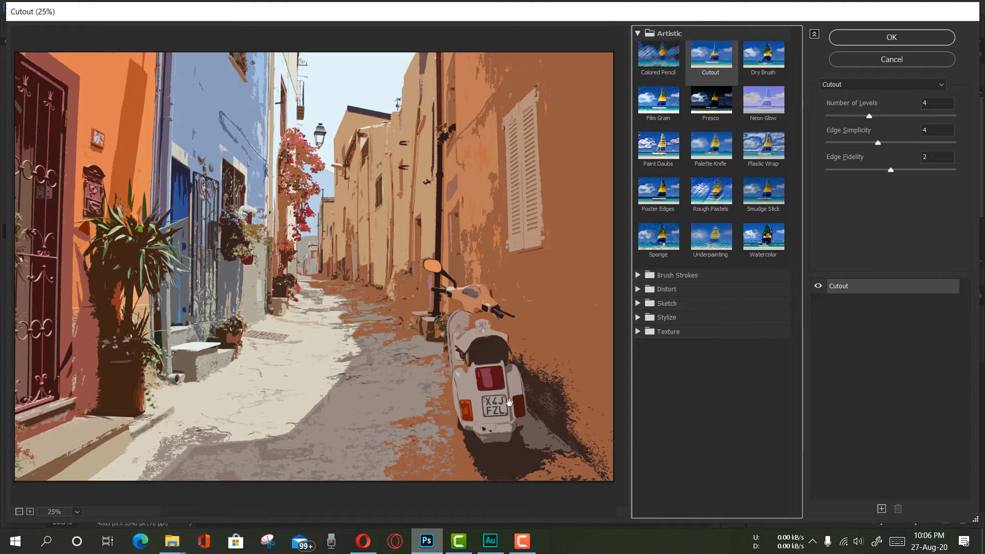
{"action": "left_click", "coordinate": [779, 59]}
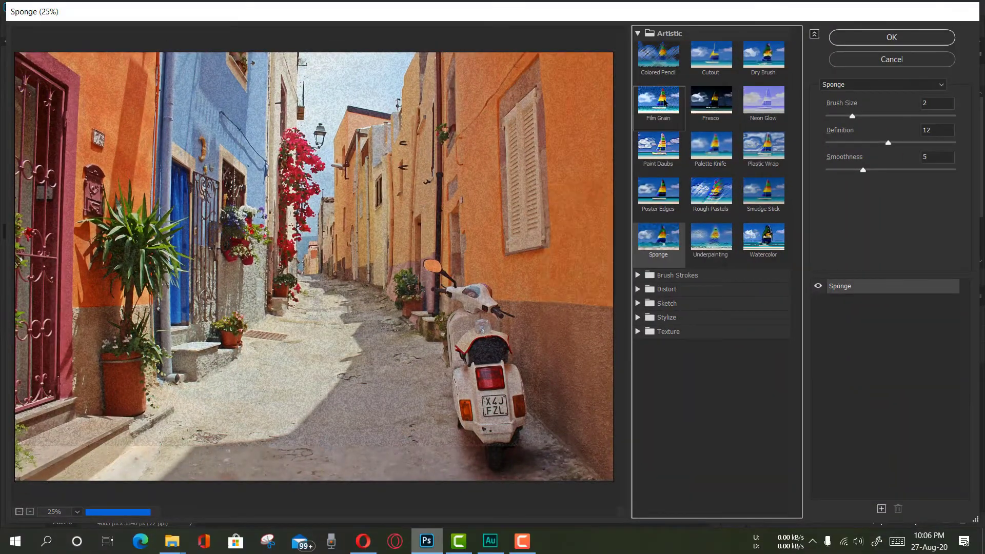
{"action": "left_click", "coordinate": [662, 106]}
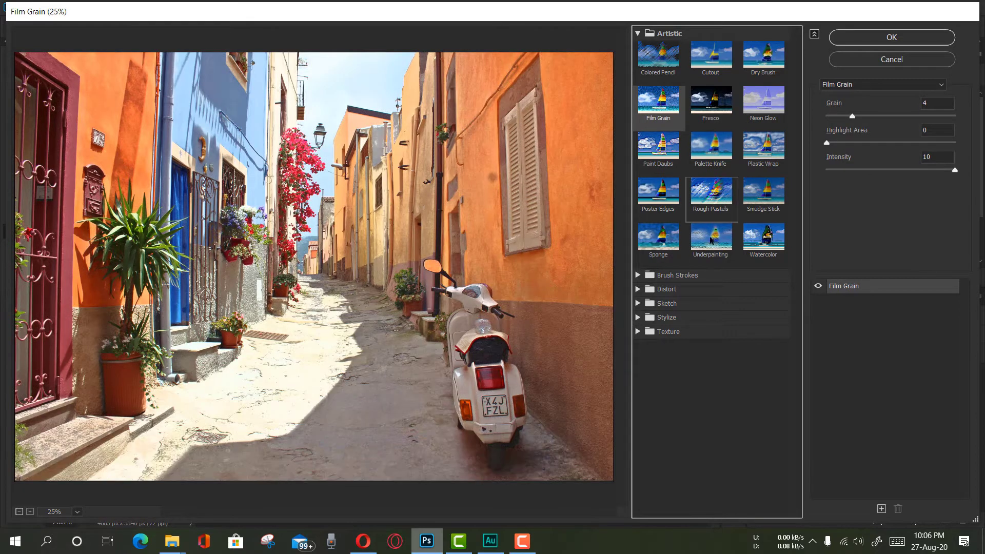
{"action": "left_click", "coordinate": [638, 34]}
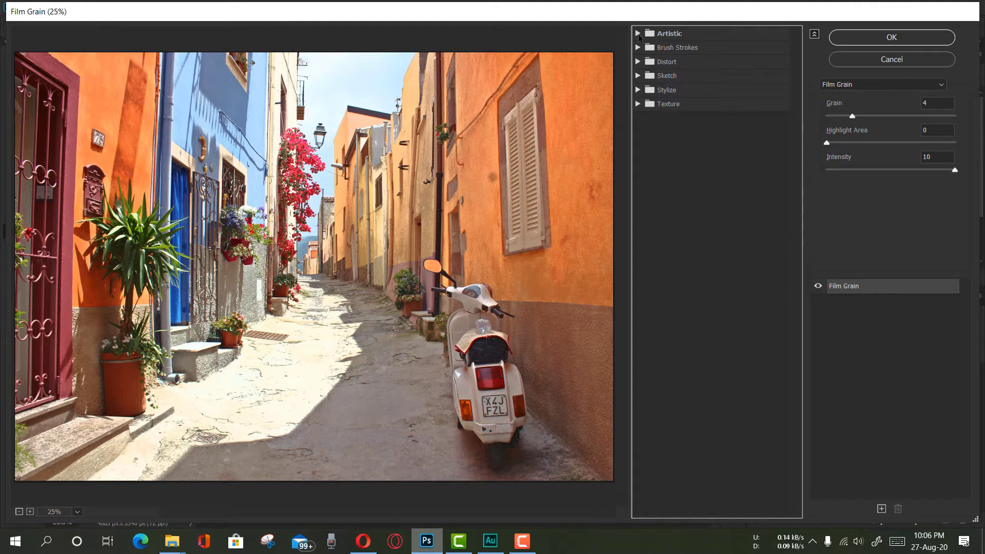
{"action": "left_click", "coordinate": [638, 34]}
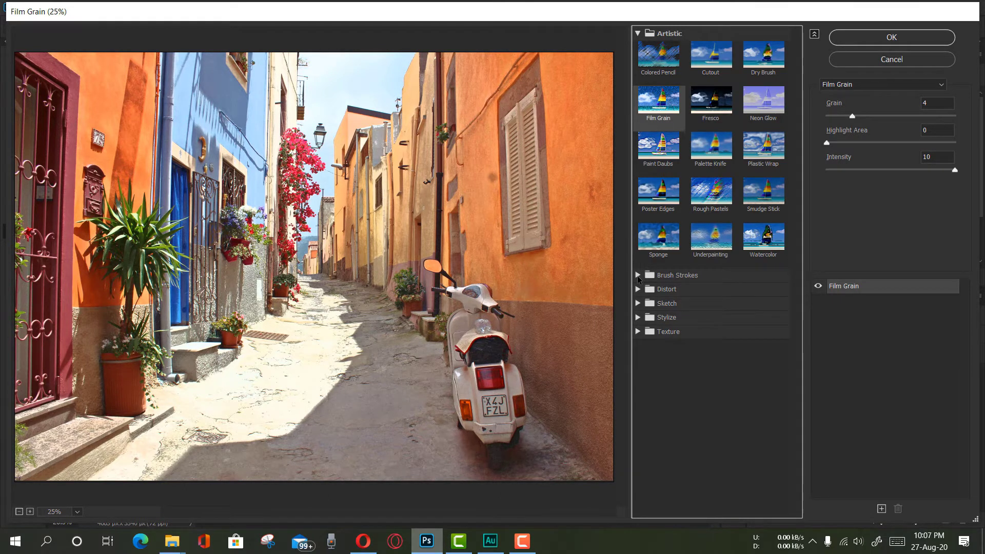
Try the Watercolor filter with brush detail 6 and shadow intensity 1
{"action": "left_click", "coordinate": [763, 255]}
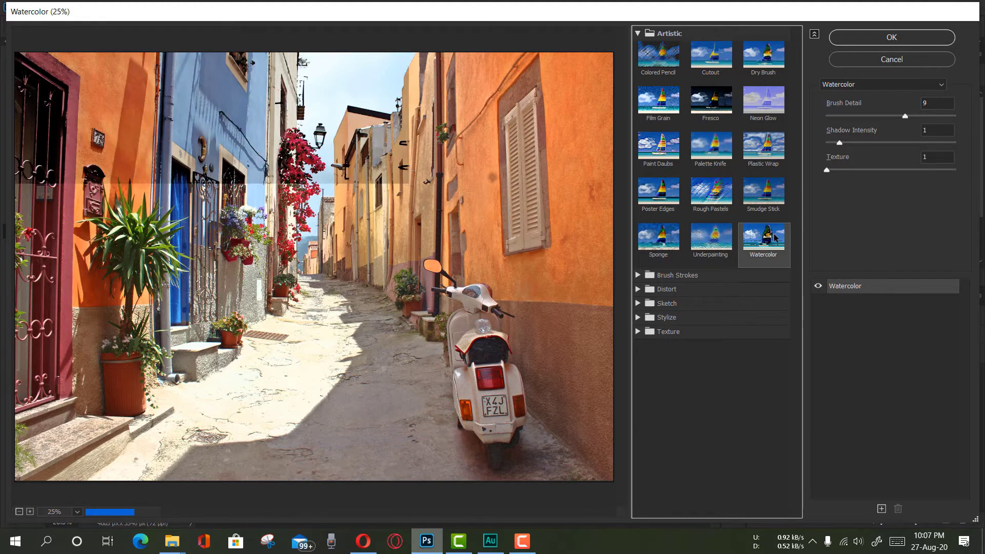
{"action": "left_click", "coordinate": [844, 116]}
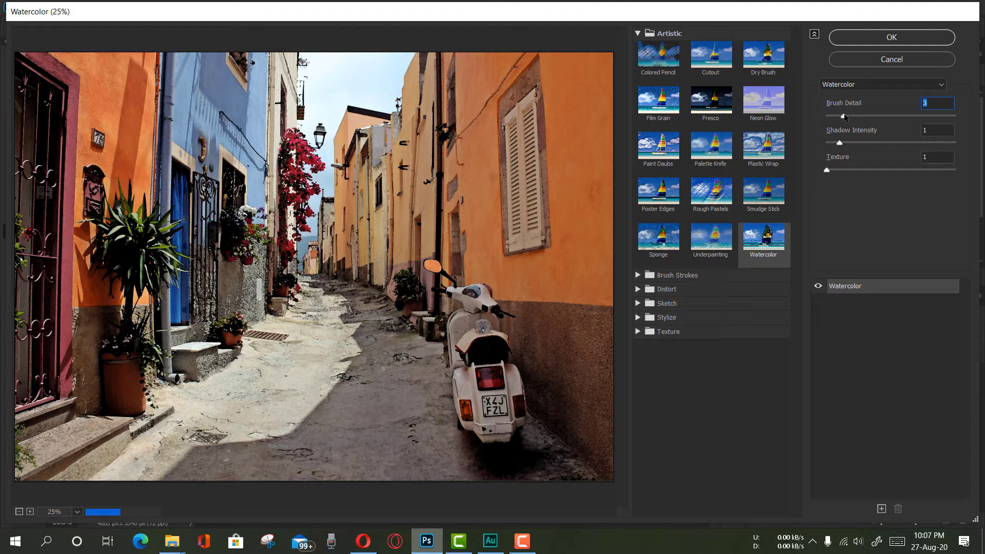
{"action": "mouse_move", "coordinate": [850, 117]}
{"action": "left_mouse_down"}
{"action": "mouse_move", "coordinate": [862, 118]}
{"action": "mouse_move", "coordinate": [852, 150]}
{"action": "left_mouse_up"}
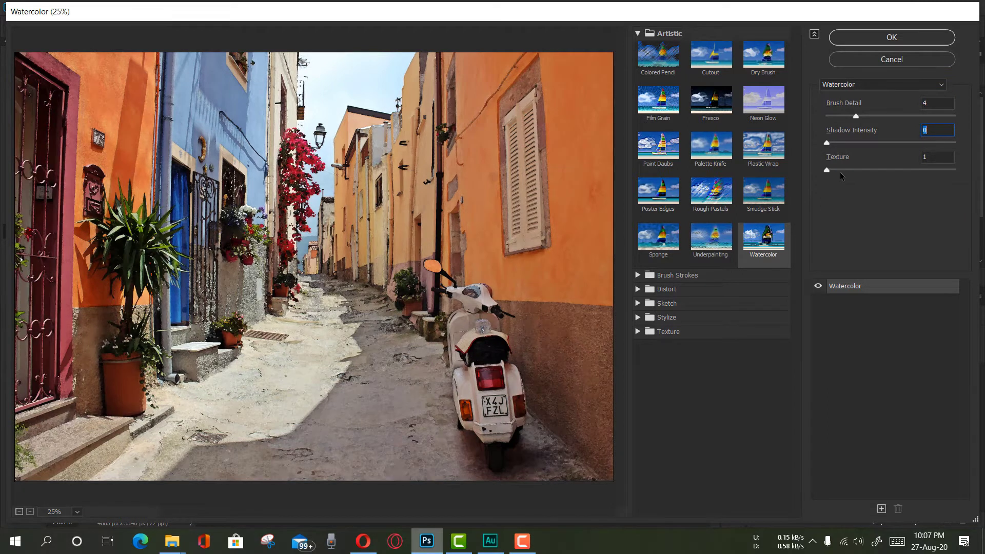
{"action": "left_click", "coordinate": [841, 146]}
{"action": "left_click", "coordinate": [876, 117]}
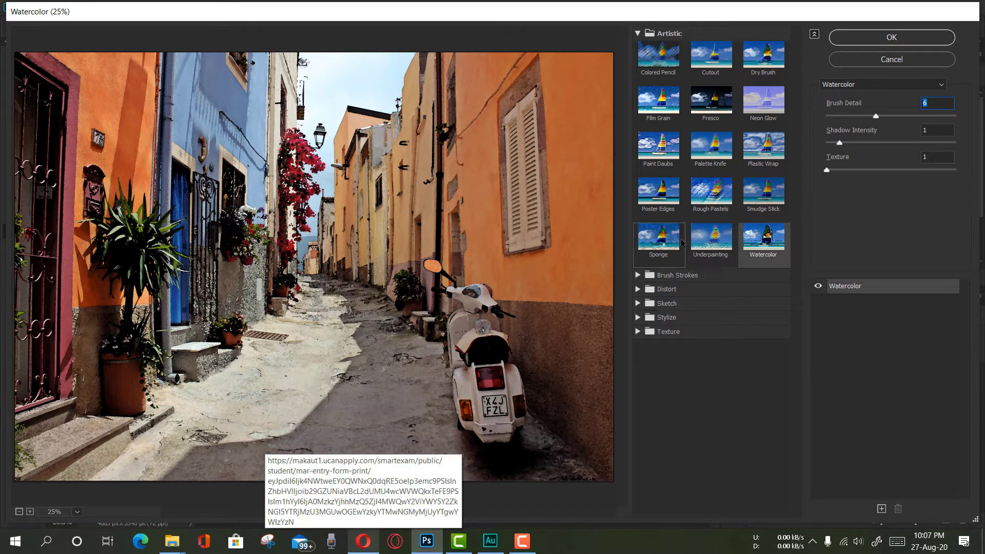
Switch to the Plastic Wrap filter with highlight strength 18 and preview the scooter area at 50% zoom
{"action": "left_click", "coordinate": [769, 153]}
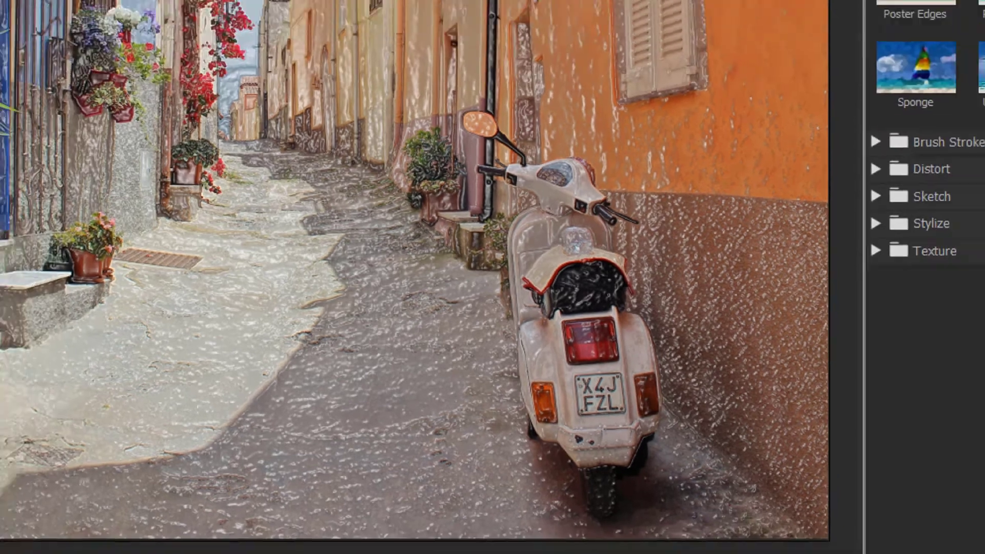
{"action": "left_click", "coordinate": [77, 512]}
{"action": "left_click", "coordinate": [102, 330]}
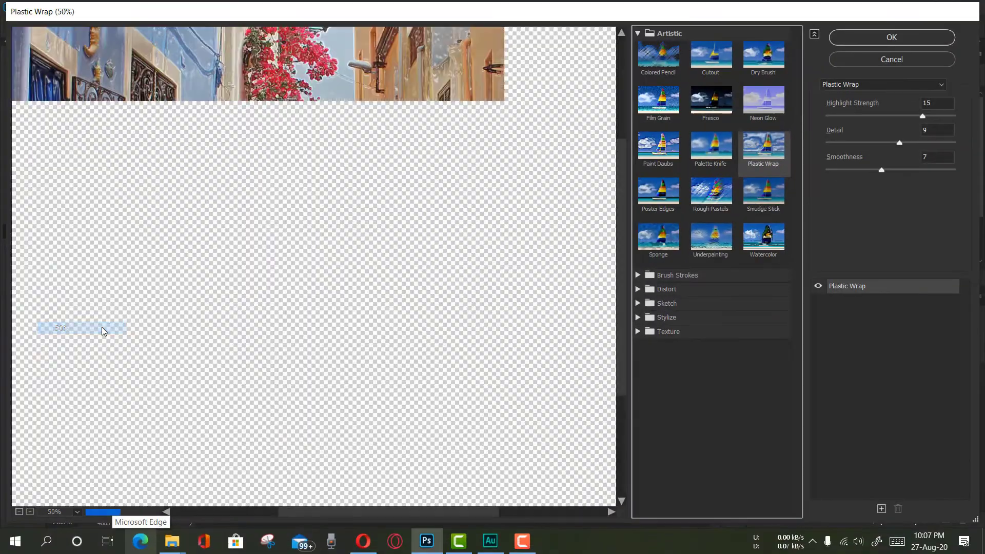
{"action": "left_click_drag", "start_coordinate": [443, 401], "coordinate": [275, 265]}
{"action": "left_click_drag", "start_coordinate": [490, 367], "coordinate": [466, 307]}
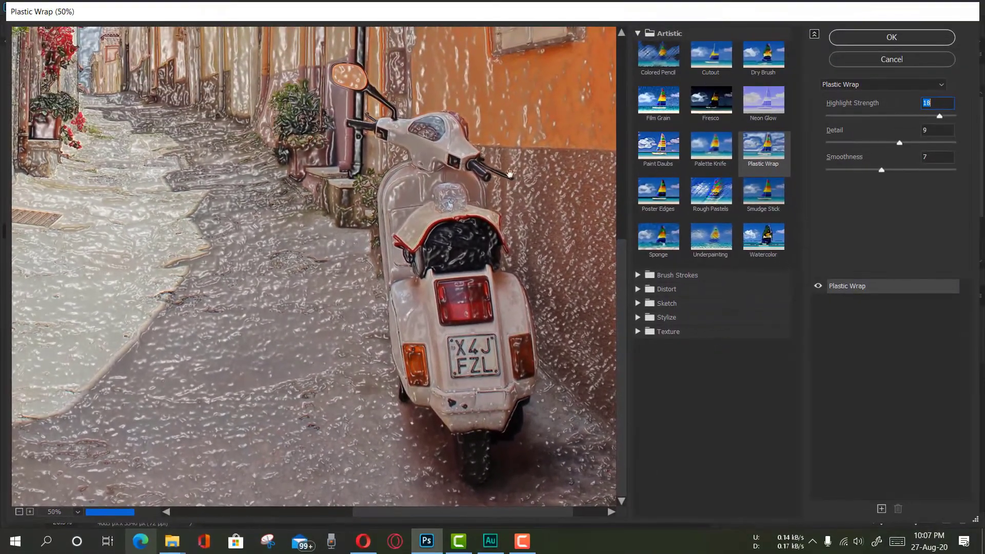
Examine the Plastic Wrap effect on the scooter, street, flowers, doorway and potted plants in the preview
{"action": "left_click_drag", "start_coordinate": [505, 322], "coordinate": [593, 345]}
{"action": "left_click_drag", "start_coordinate": [456, 119], "coordinate": [448, 305]}
{"action": "left_click_drag", "start_coordinate": [445, 217], "coordinate": [304, 186]}
{"action": "left_click_drag", "start_coordinate": [507, 479], "coordinate": [425, 226]}
{"action": "left_click_drag", "start_coordinate": [365, 291], "coordinate": [507, 352]}
{"action": "left_click_drag", "start_coordinate": [276, 302], "coordinate": [440, 241]}
{"action": "left_click_drag", "start_coordinate": [351, 296], "coordinate": [373, 307]}
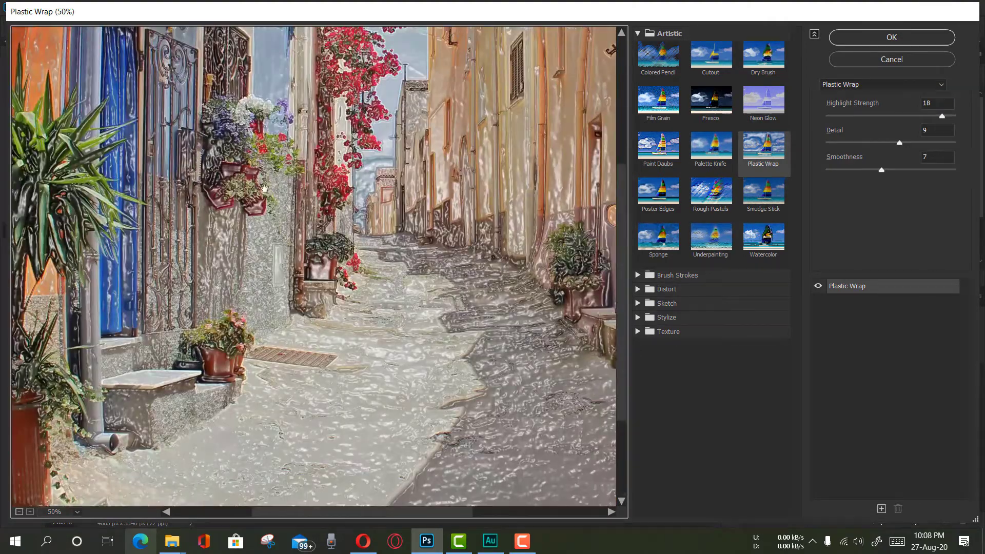
{"action": "left_click_drag", "start_coordinate": [265, 190], "coordinate": [359, 325]}
{"action": "left_click_drag", "start_coordinate": [199, 274], "coordinate": [265, 372]}
{"action": "left_click_drag", "start_coordinate": [454, 337], "coordinate": [386, 168]}
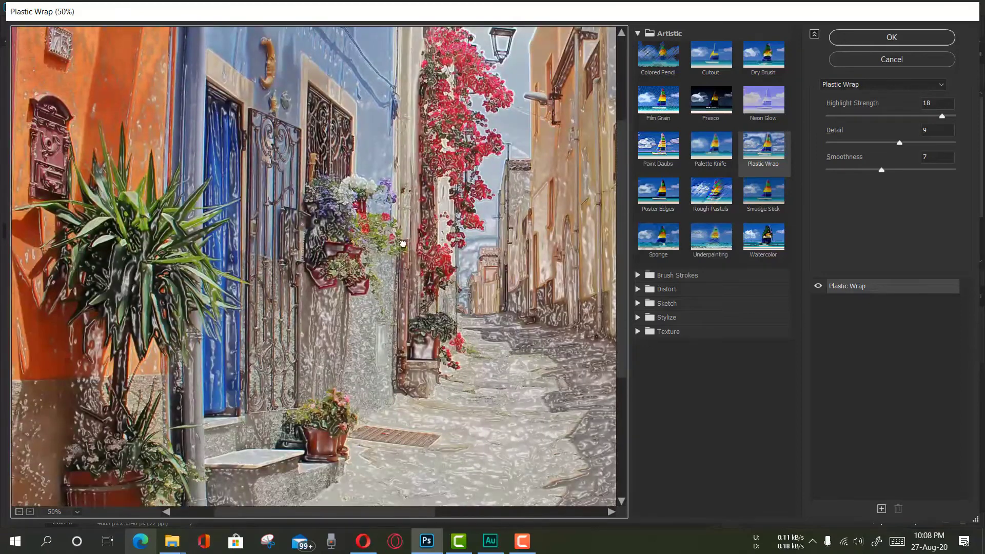
{"action": "left_click_drag", "start_coordinate": [488, 310], "coordinate": [348, 195]}
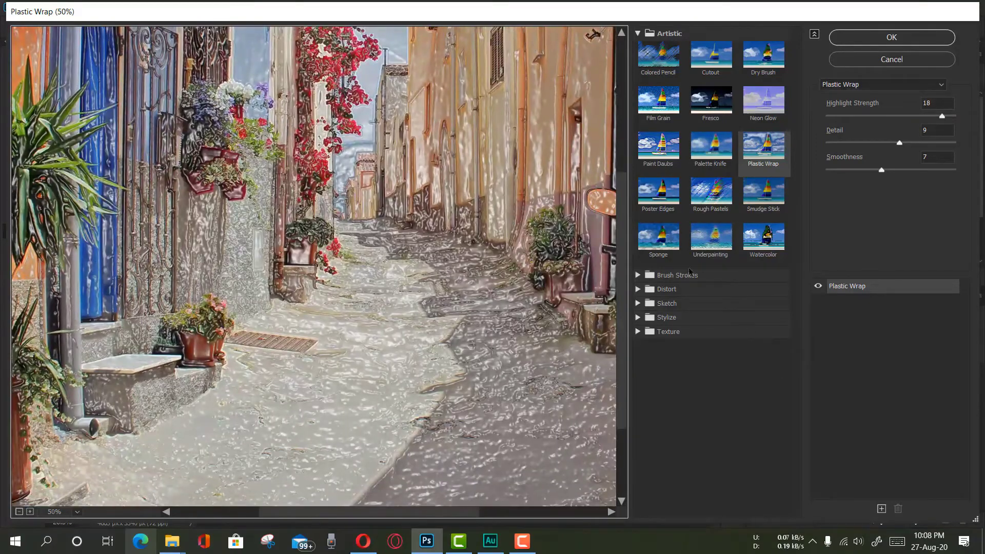
Preview the Angled Strokes and Crosshatch brush-stroke filters on the whole image at 25% zoom
{"action": "left_click", "coordinate": [644, 278]}
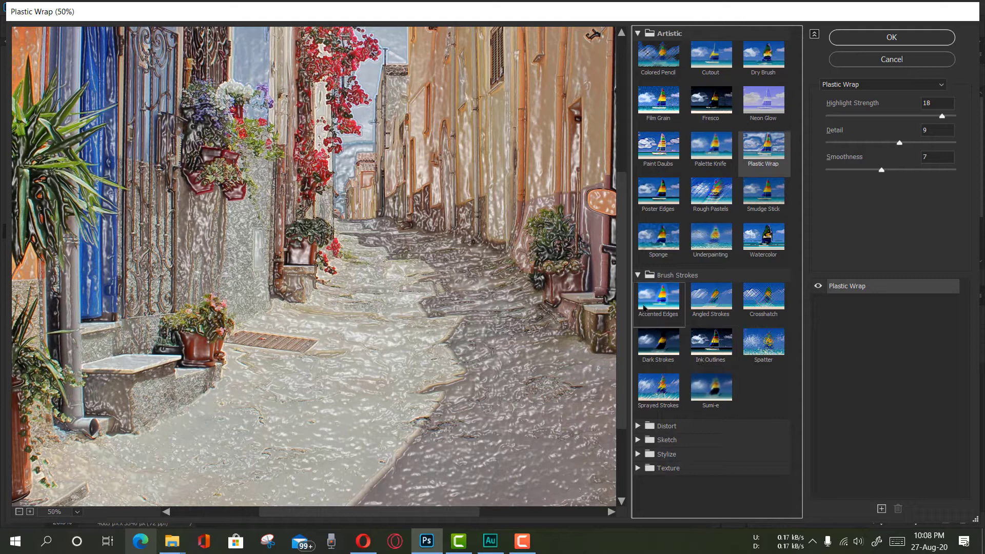
{"action": "left_click", "coordinate": [707, 299]}
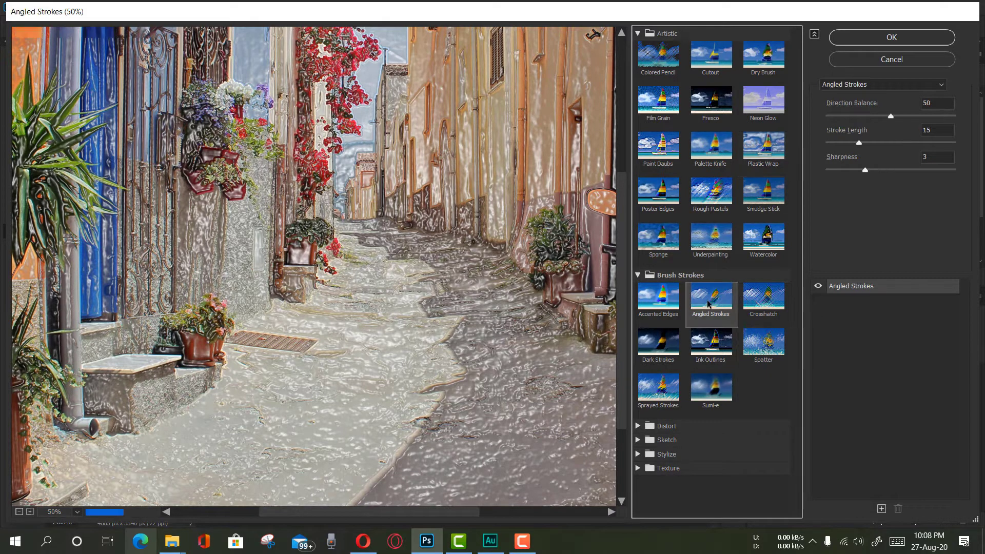
{"action": "left_click", "coordinate": [77, 513]}
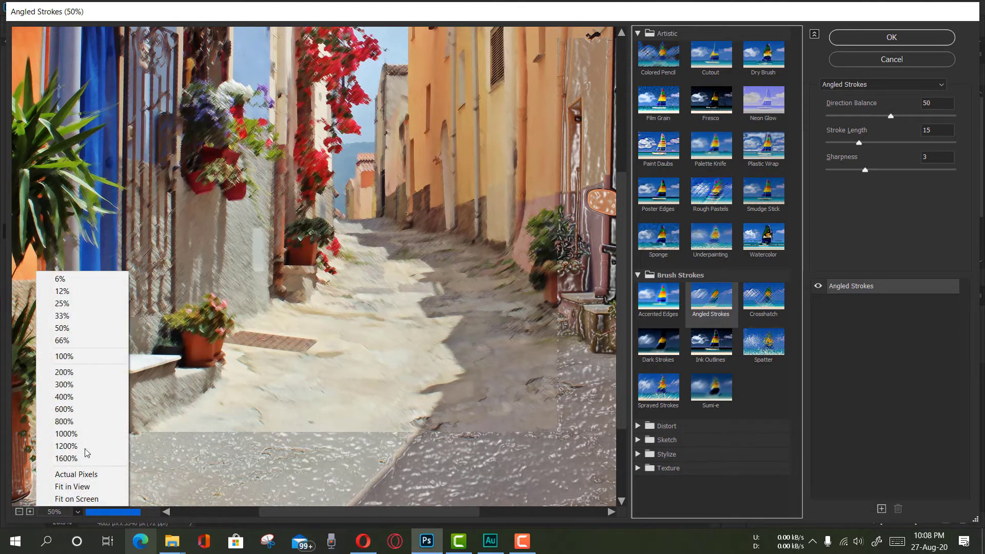
{"action": "left_click", "coordinate": [94, 305]}
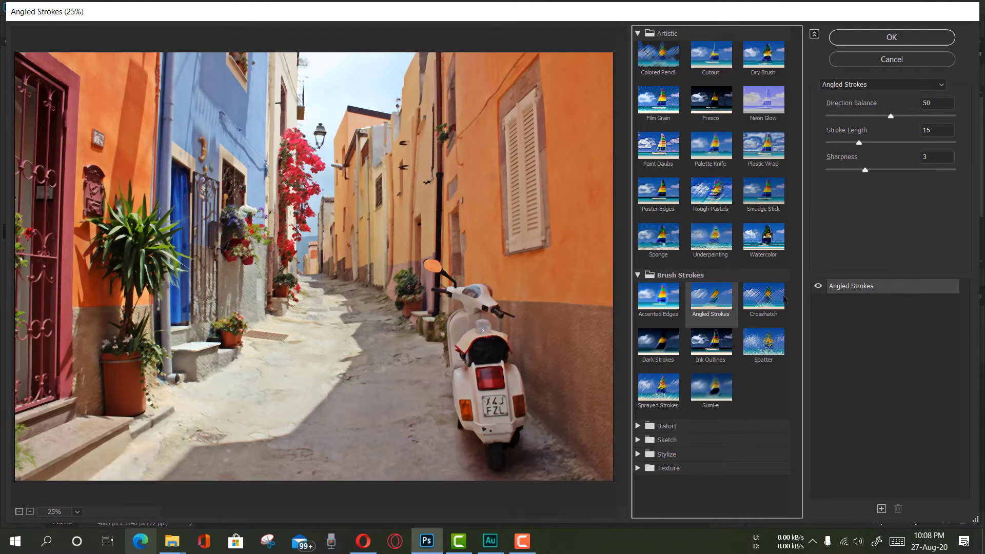
{"action": "left_click", "coordinate": [764, 308]}
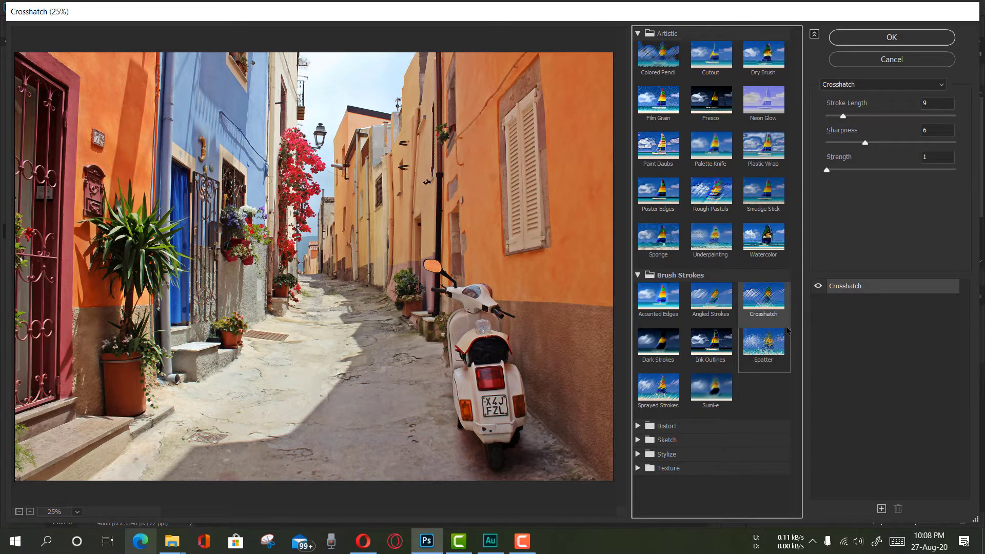
Try the Glowing Edges stylize filter with edge width 4, edge brightness 10 and smoothness 11
{"action": "left_click", "coordinate": [639, 275]}
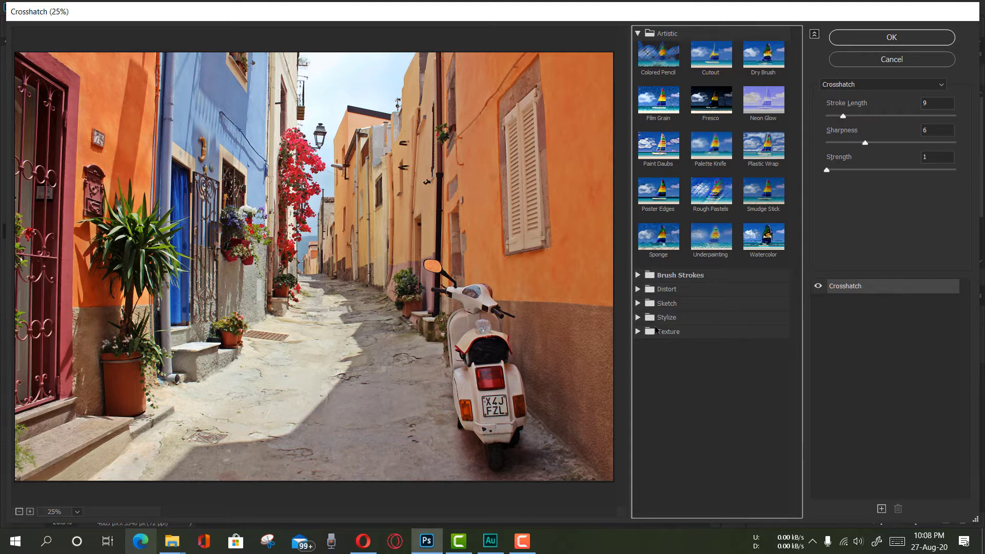
{"action": "left_click", "coordinate": [638, 317]}
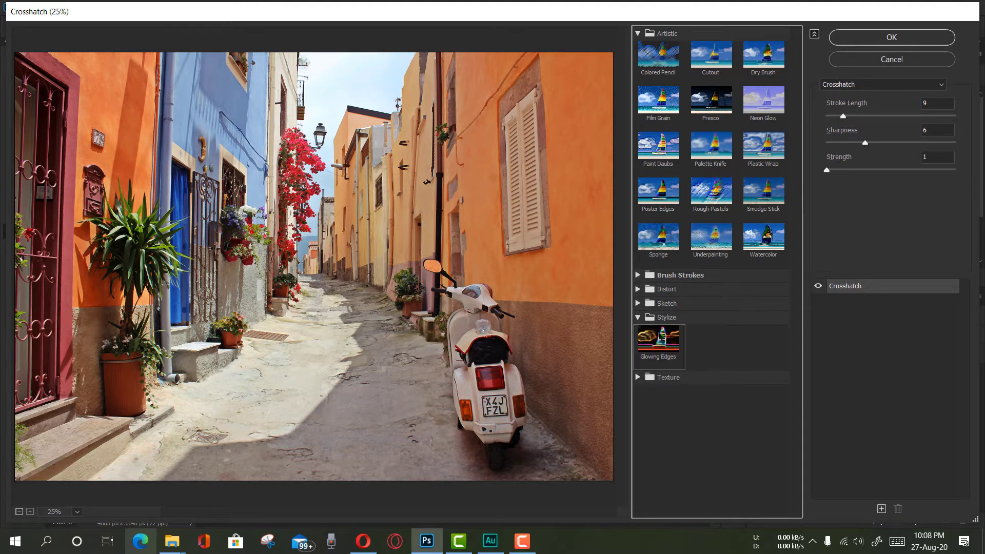
{"action": "left_click", "coordinate": [661, 343]}
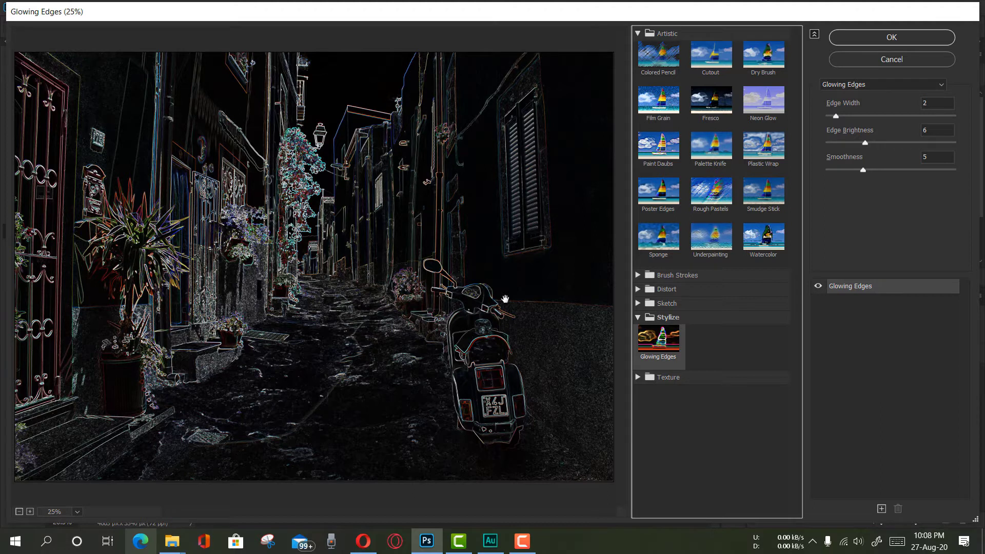
{"action": "left_click", "coordinate": [860, 116]}
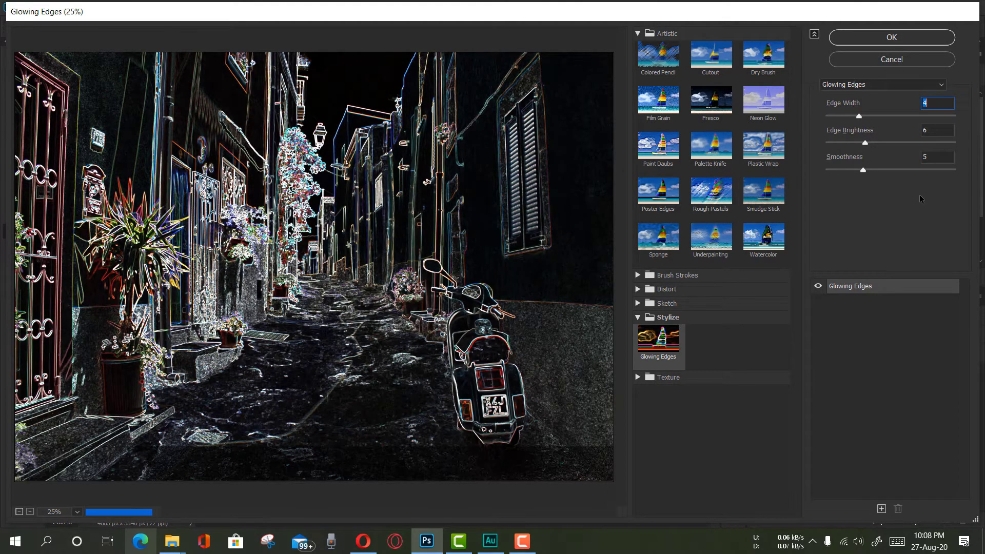
{"action": "left_click", "coordinate": [893, 143]}
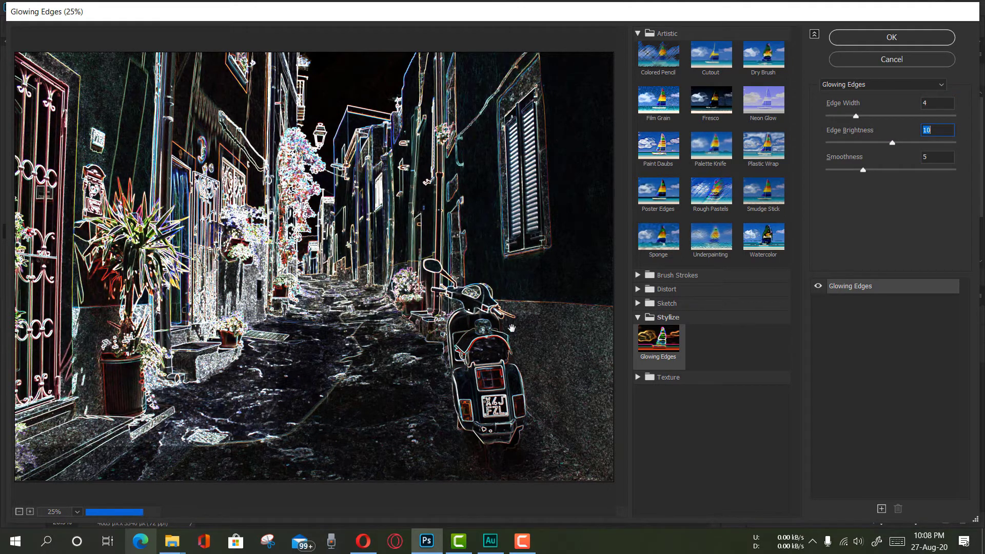
{"action": "left_click_drag", "start_coordinate": [864, 171], "coordinate": [896, 172]}
{"action": "left_click", "coordinate": [919, 170]}
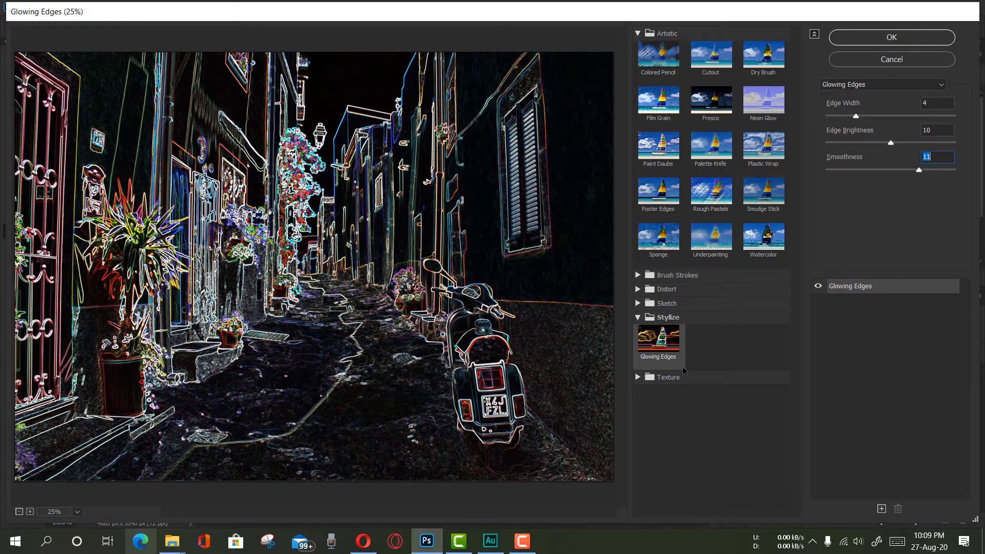
Try the Craquelure texture filter with crack spacing 19, checking the orange wall and shuttered window at 50% zoom
{"action": "left_click", "coordinate": [639, 317]}
{"action": "left_click", "coordinate": [638, 331]}
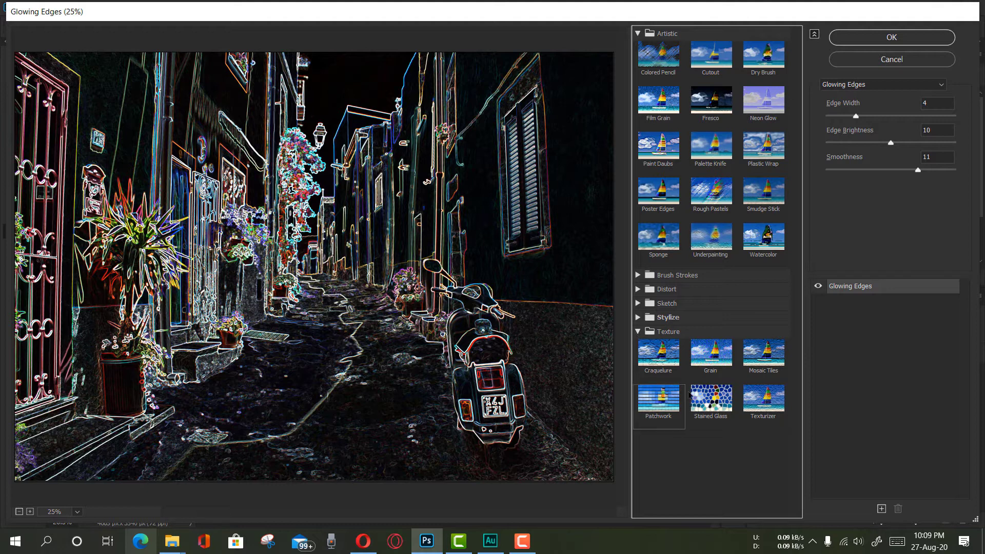
{"action": "left_click", "coordinate": [657, 361]}
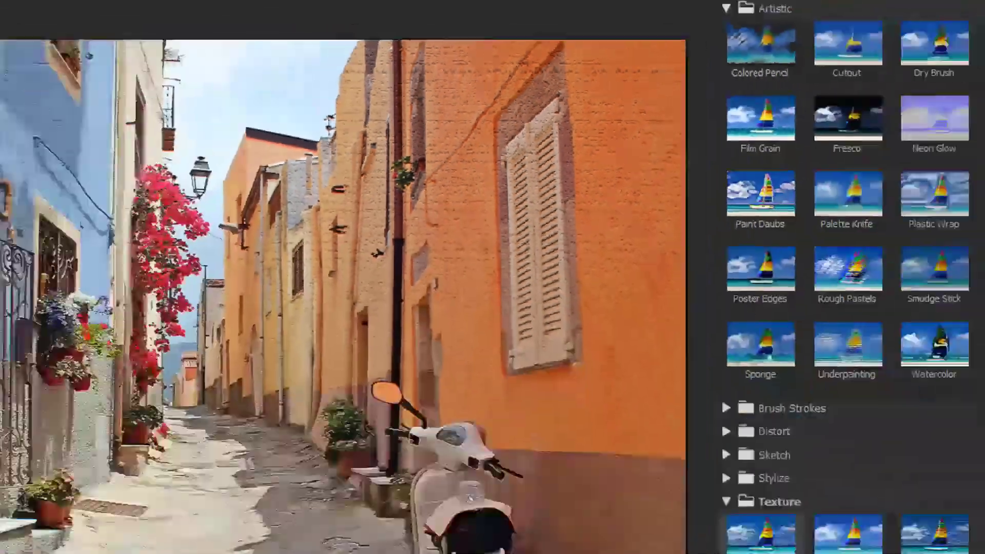
{"action": "left_click", "coordinate": [78, 511]}
{"action": "left_click", "coordinate": [103, 328]}
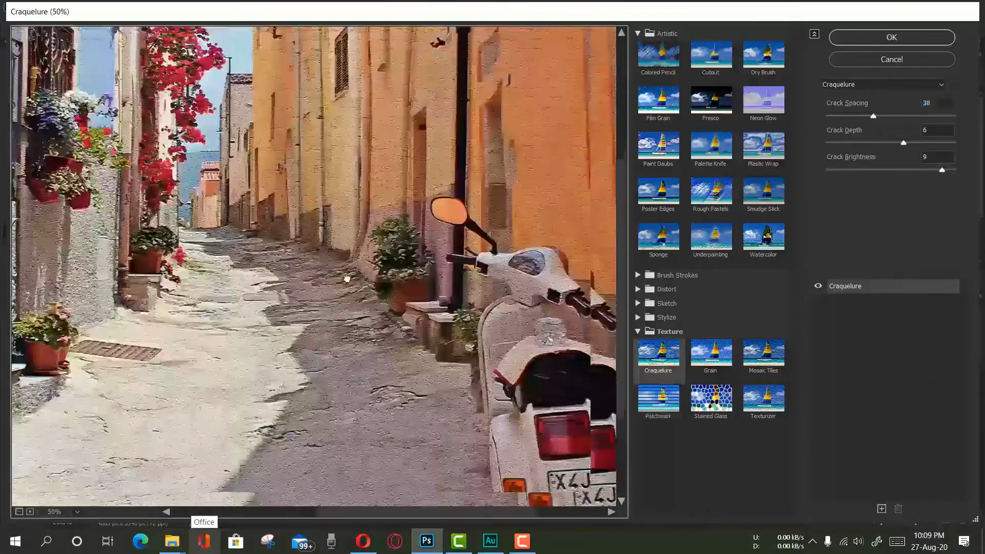
{"action": "left_click_drag", "start_coordinate": [347, 279], "coordinate": [231, 284]}
{"action": "left_click_drag", "start_coordinate": [479, 204], "coordinate": [370, 407]}
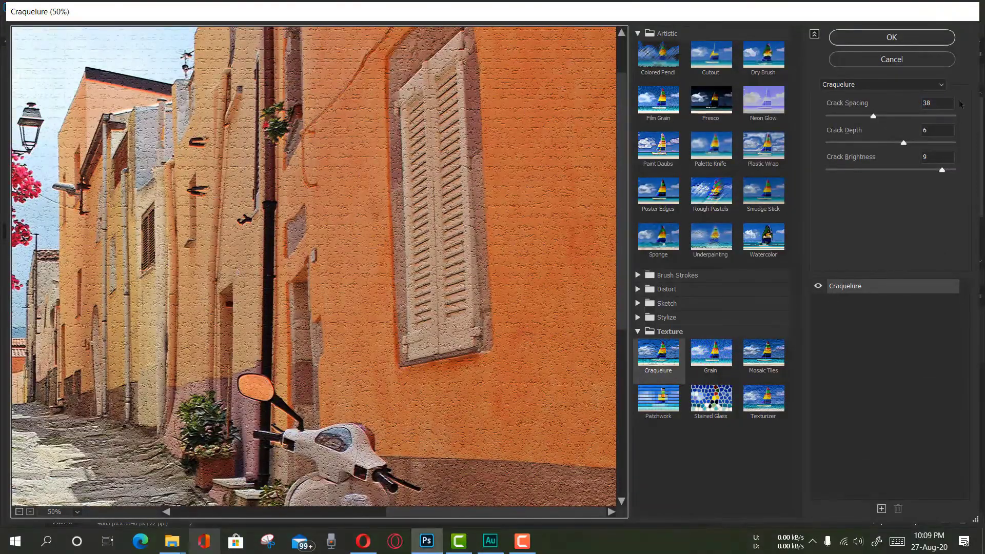
{"action": "left_click", "coordinate": [858, 117]}
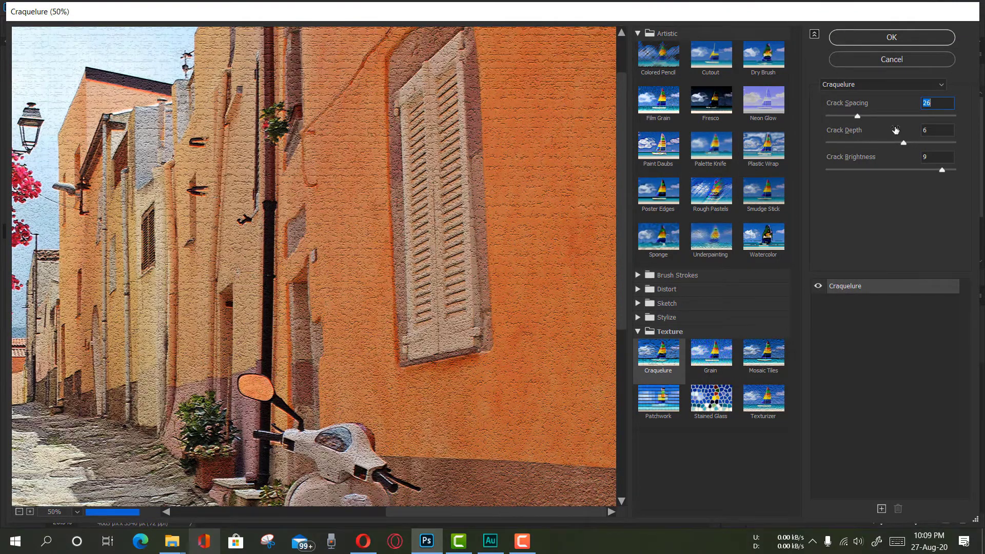
{"action": "left_click", "coordinate": [849, 116]}
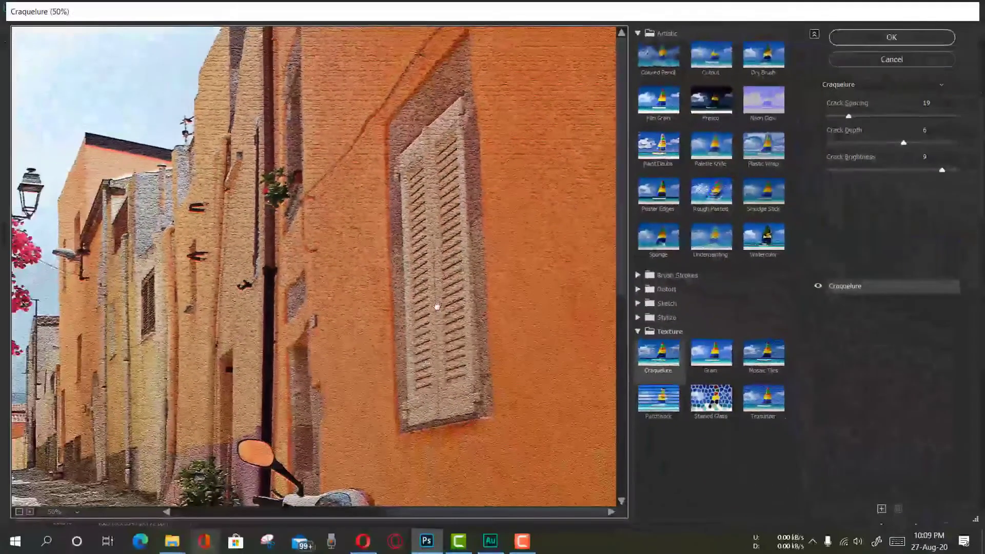
Preview the Patchwork, Stained Glass and Mosaic Tiles texture filters around the scooter
{"action": "left_click", "coordinate": [659, 399]}
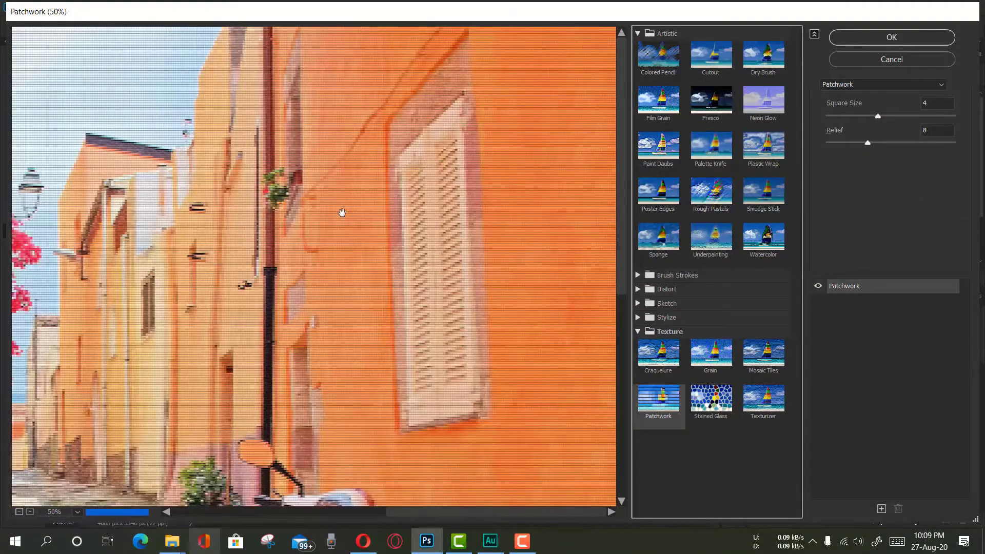
{"action": "left_click_drag", "start_coordinate": [548, 367], "coordinate": [453, 148]}
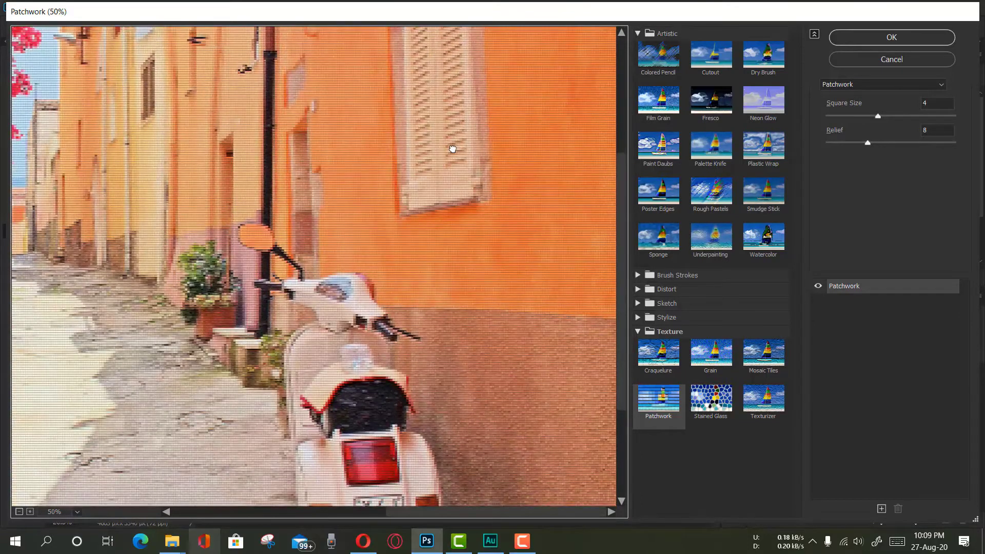
{"action": "left_click", "coordinate": [710, 414]}
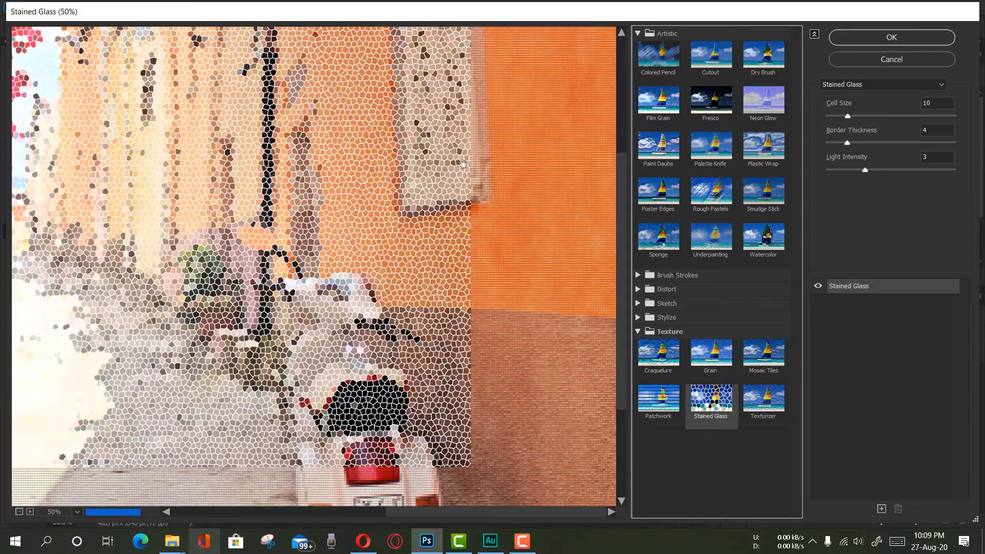
{"action": "left_click_drag", "start_coordinate": [410, 385], "coordinate": [440, 198]}
{"action": "left_click_drag", "start_coordinate": [319, 263], "coordinate": [295, 457]}
{"action": "scroll", "coordinate": [446, 242], "scroll_direction": "down", "scroll_amount": 5}
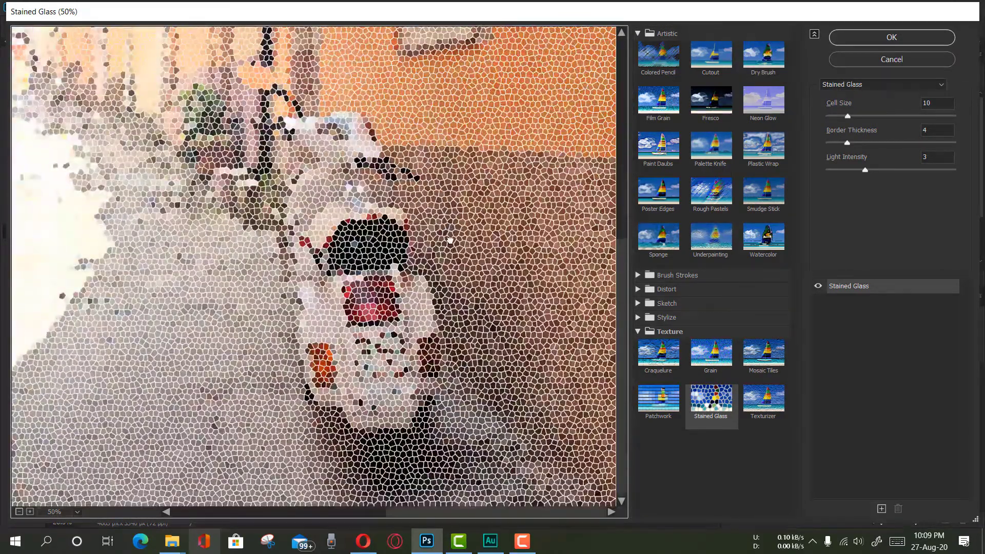
{"action": "left_click", "coordinate": [773, 358]}
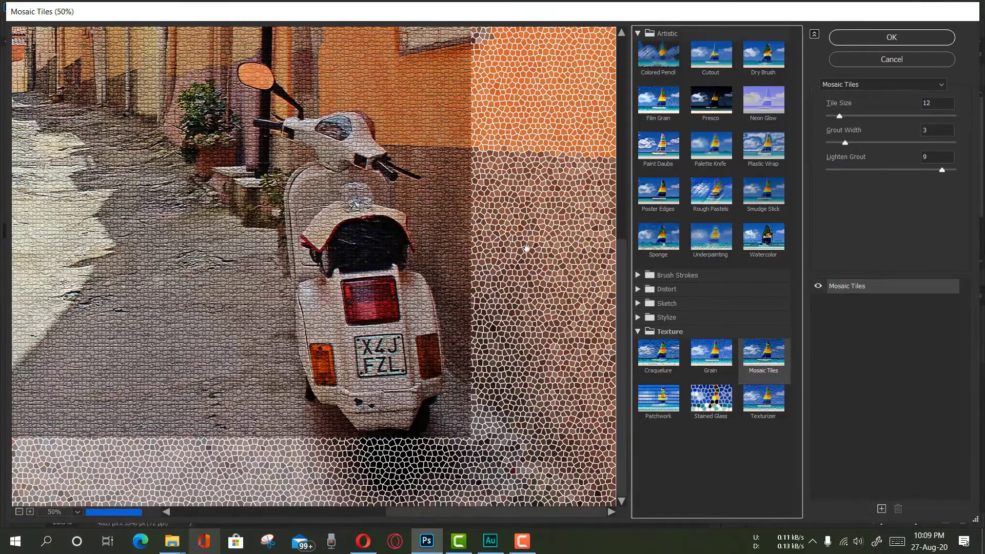
Preview the Bas Relief sketch filter on the scooter and street, ending with the whole image at 25% zoom
{"action": "left_click", "coordinate": [641, 334]}
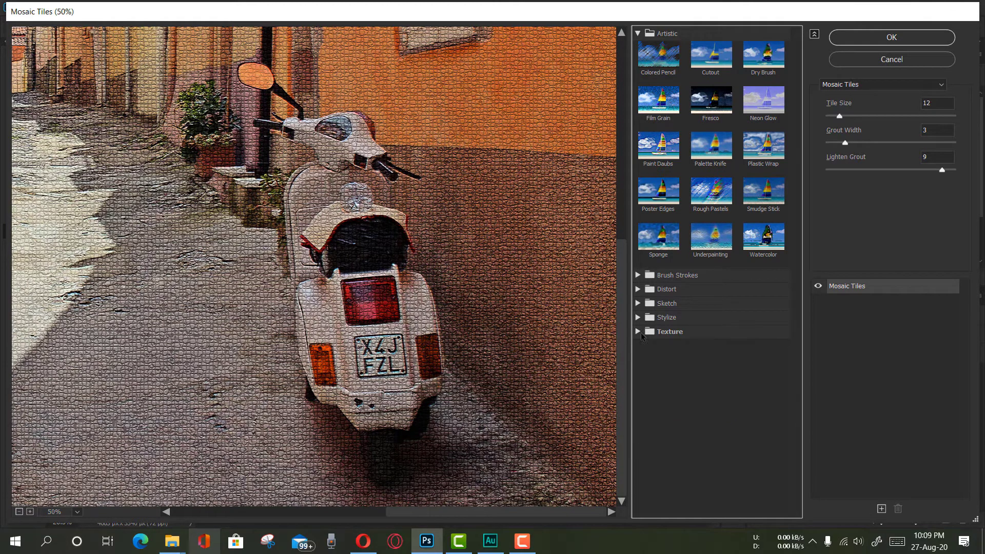
{"action": "left_click", "coordinate": [640, 305]}
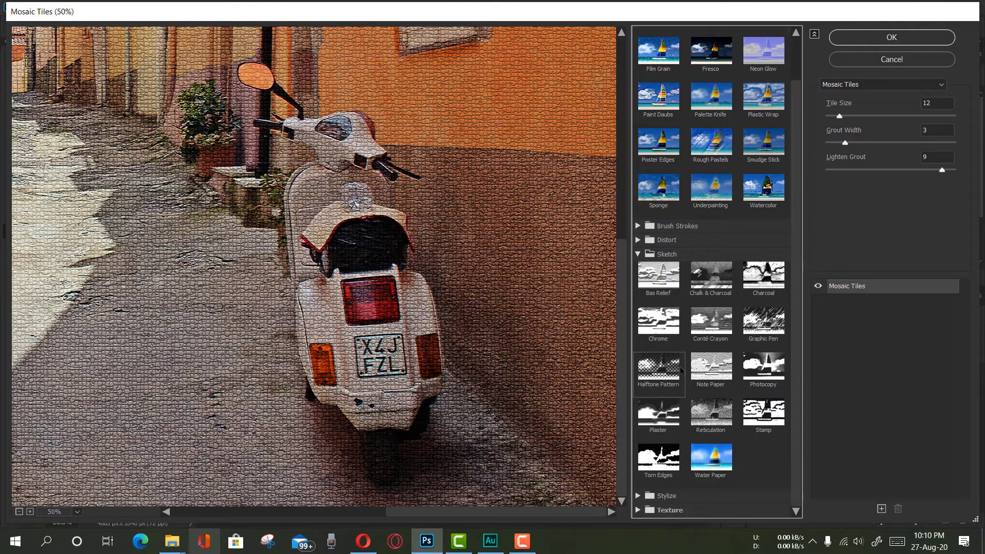
{"action": "left_click", "coordinate": [659, 278]}
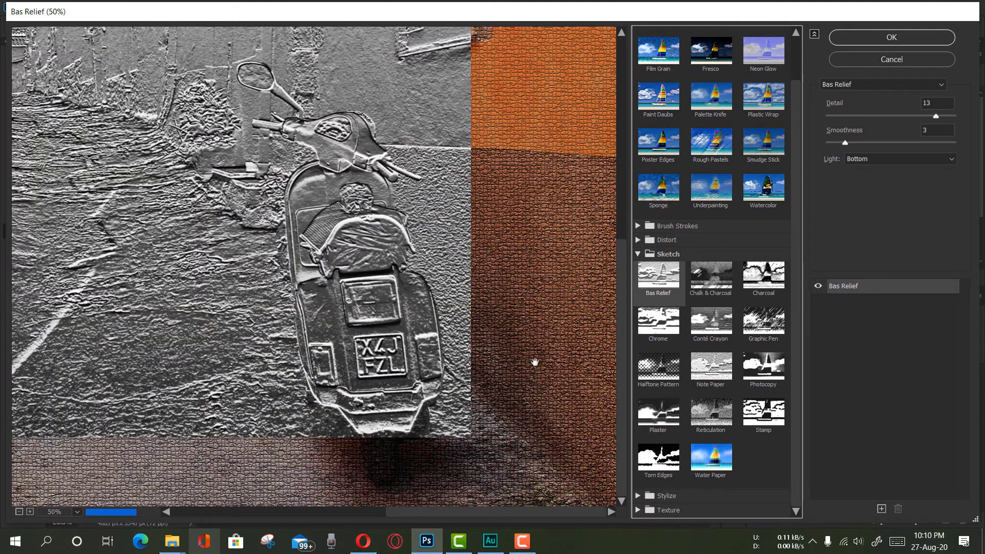
{"action": "left_click_drag", "start_coordinate": [243, 306], "coordinate": [490, 304]}
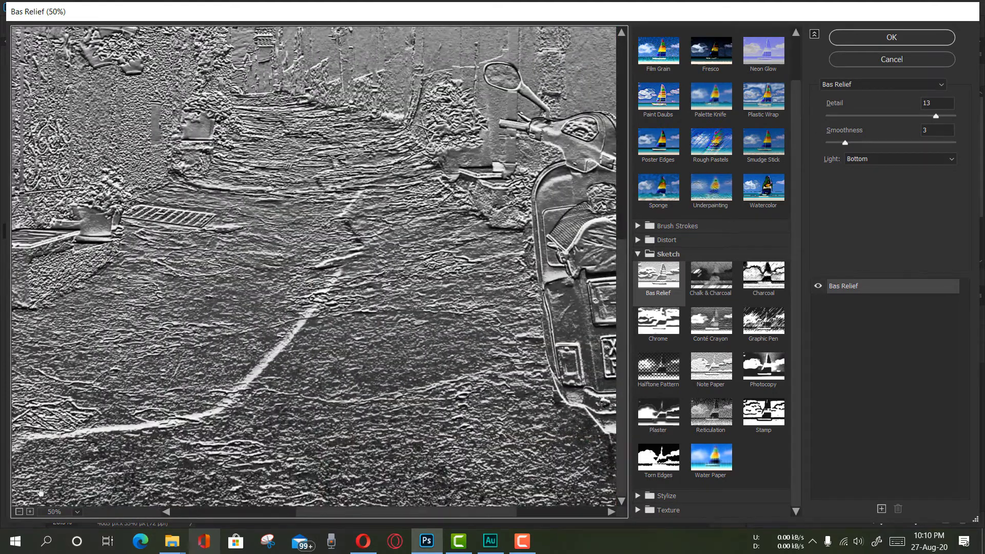
{"action": "left_click", "coordinate": [77, 512]}
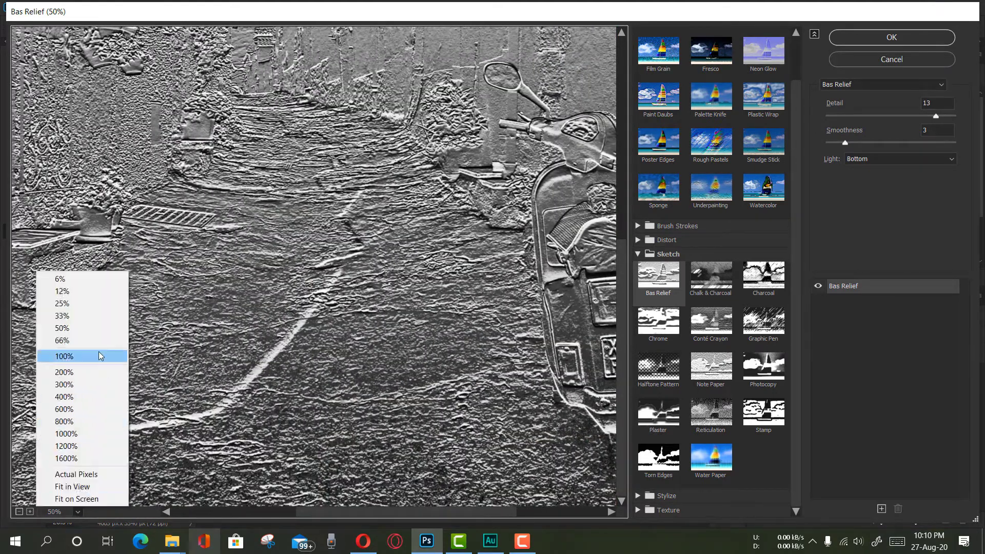
{"action": "left_click", "coordinate": [100, 307]}
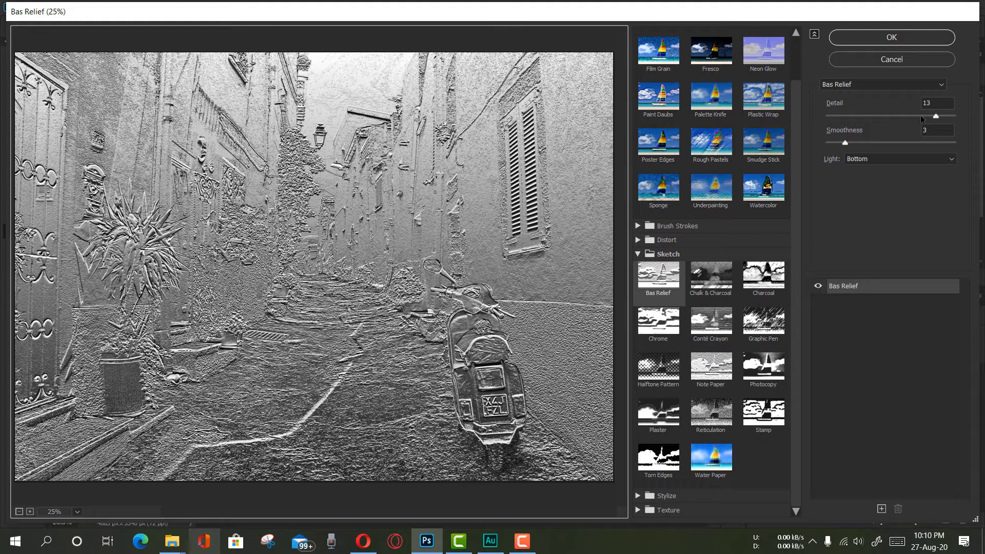
Try different Bas Relief detail levels, ending at detail 13, and set the smoothness to 6
{"action": "left_click", "coordinate": [883, 116]}
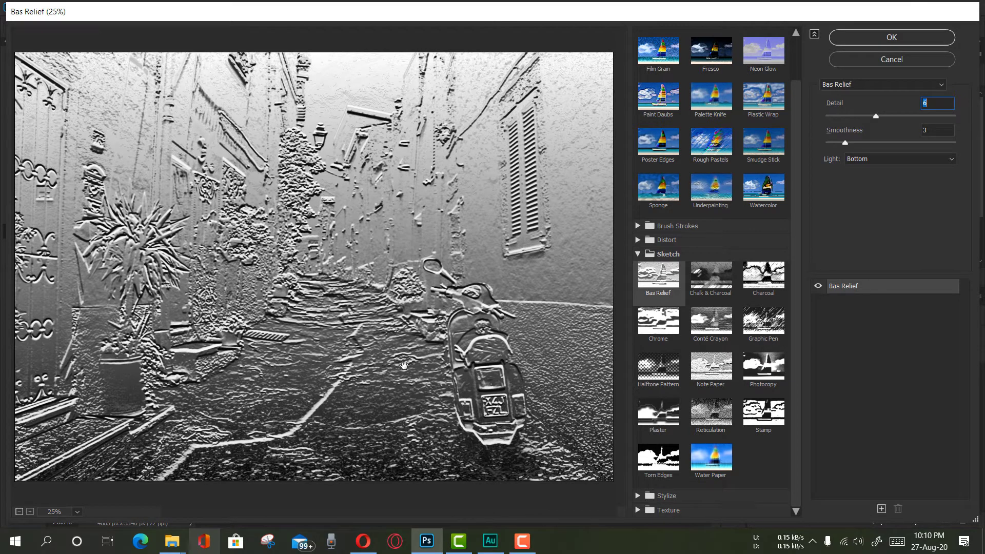
{"action": "left_click_drag", "start_coordinate": [904, 116], "coordinate": [943, 116]}
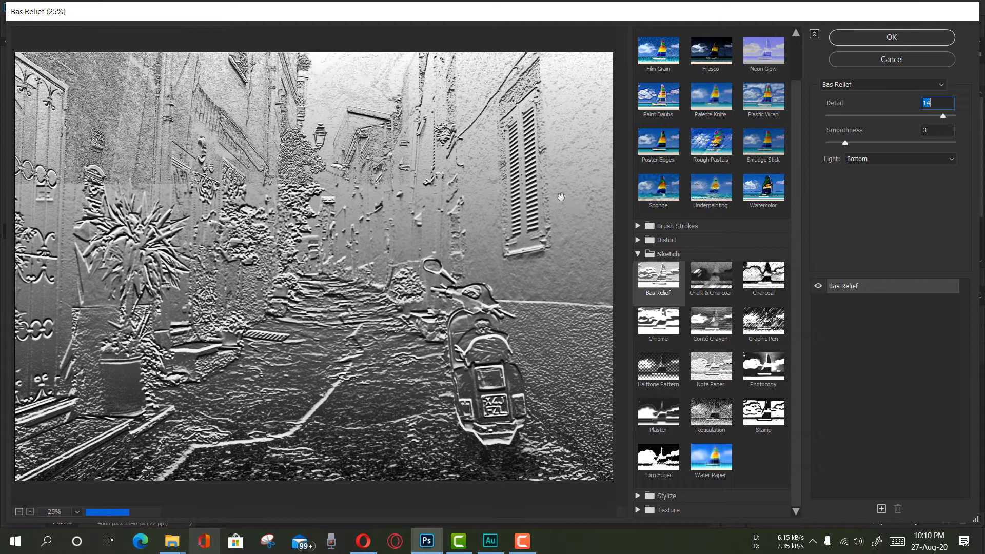
{"action": "left_click", "coordinate": [933, 116]}
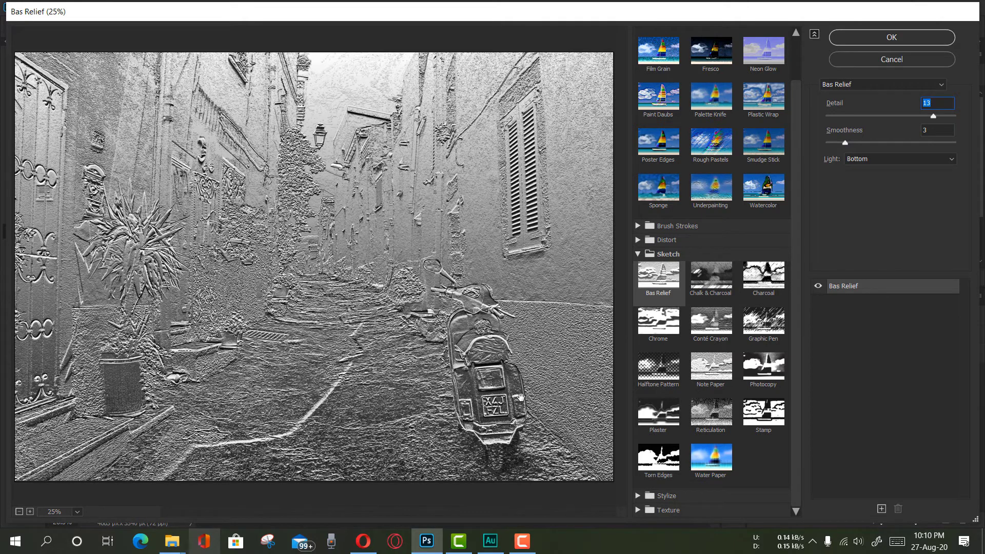
{"action": "left_click", "coordinate": [860, 143]}
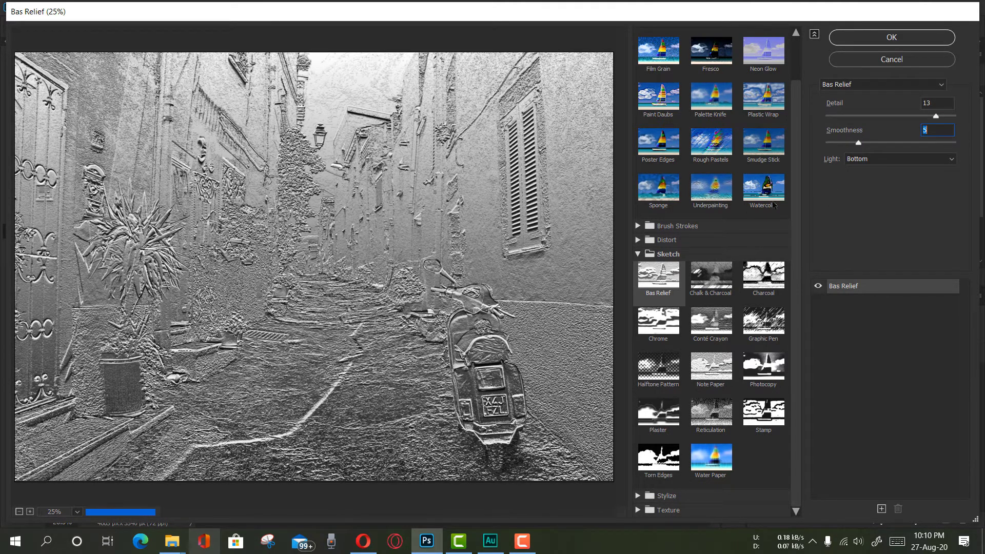
{"action": "left_click", "coordinate": [867, 143]}
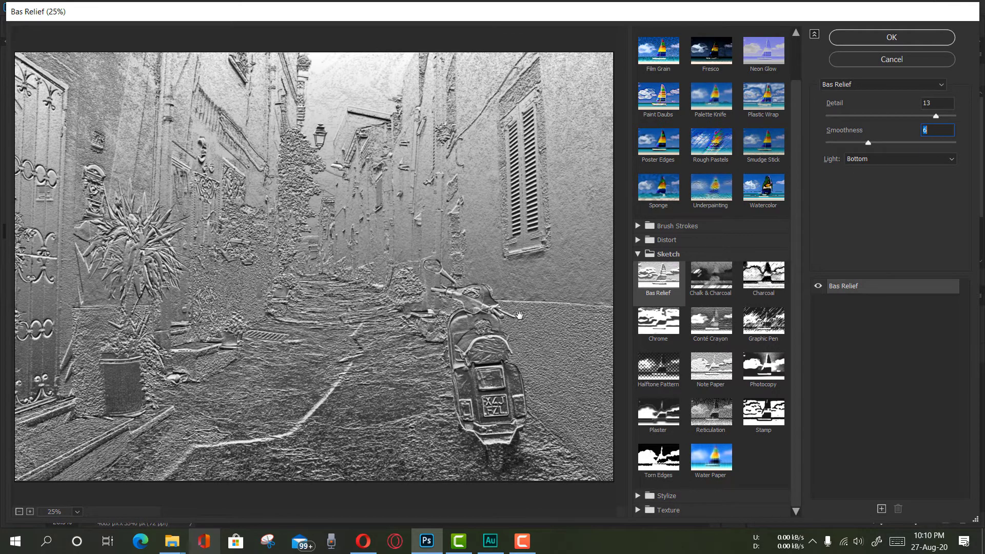
Switch to the Diffuse Glow distort filter and expand the Brush Strokes filter category
{"action": "left_click", "coordinate": [639, 240]}
{"action": "left_click", "coordinate": [665, 269]}
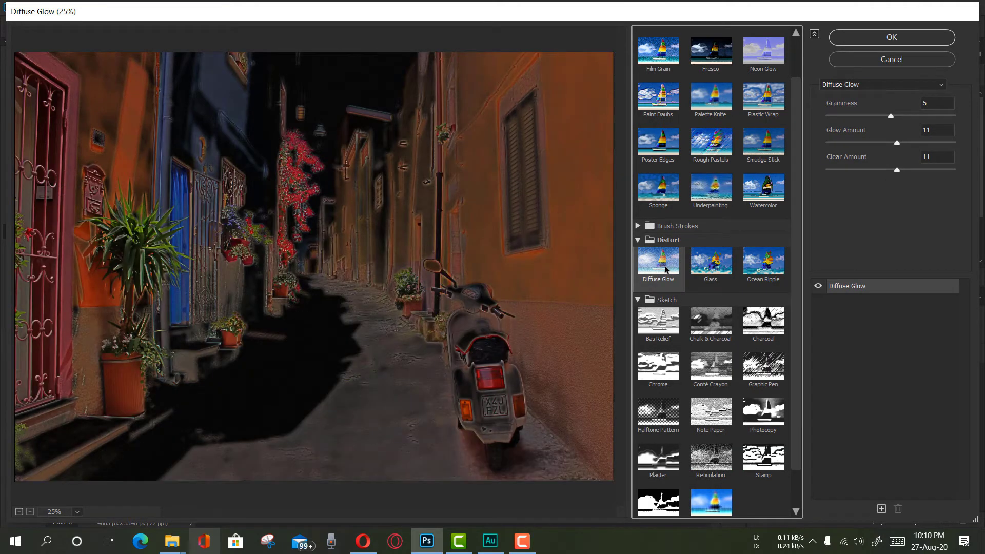
{"action": "left_click", "coordinate": [639, 227]}
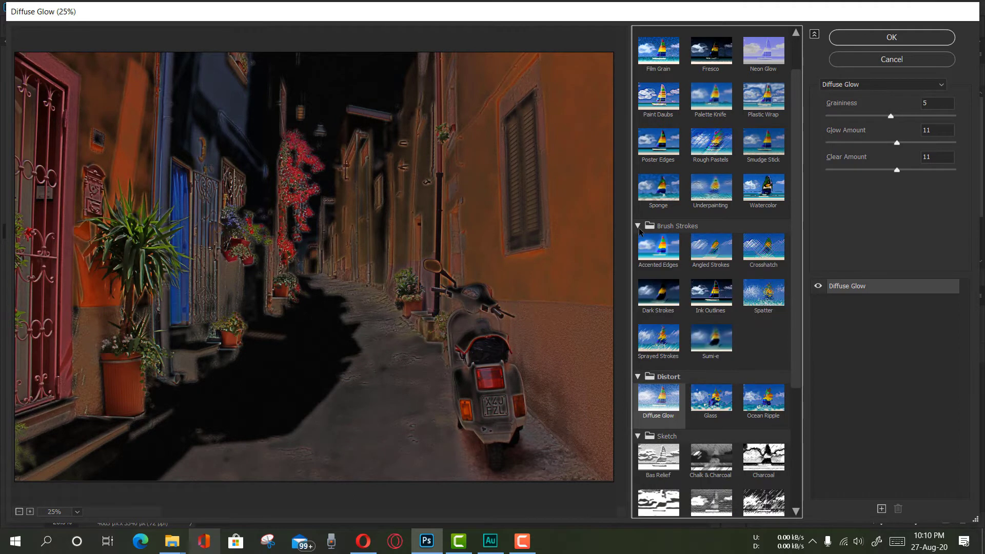
Preview the Accented Edges and Angled Strokes brush-stroke filters on the street photo
{"action": "left_click", "coordinate": [660, 264]}
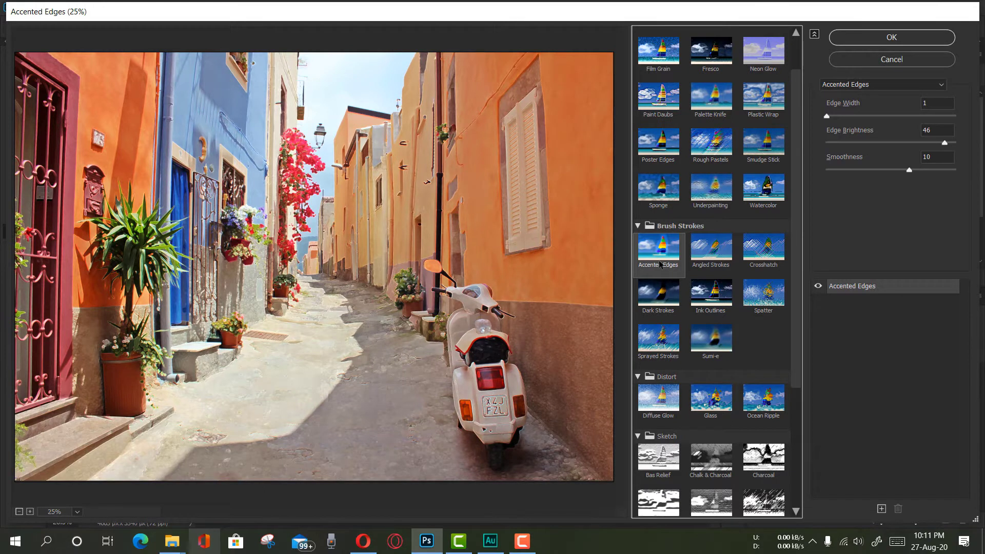
{"action": "left_click", "coordinate": [723, 250]}
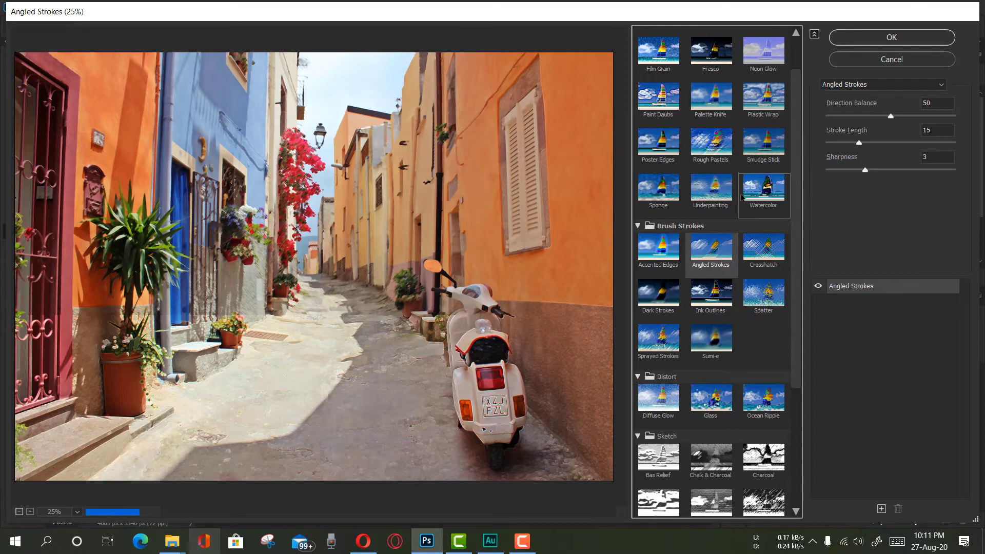
{"action": "scroll", "coordinate": [762, 250], "scroll_direction": "up", "scroll_amount": 2}
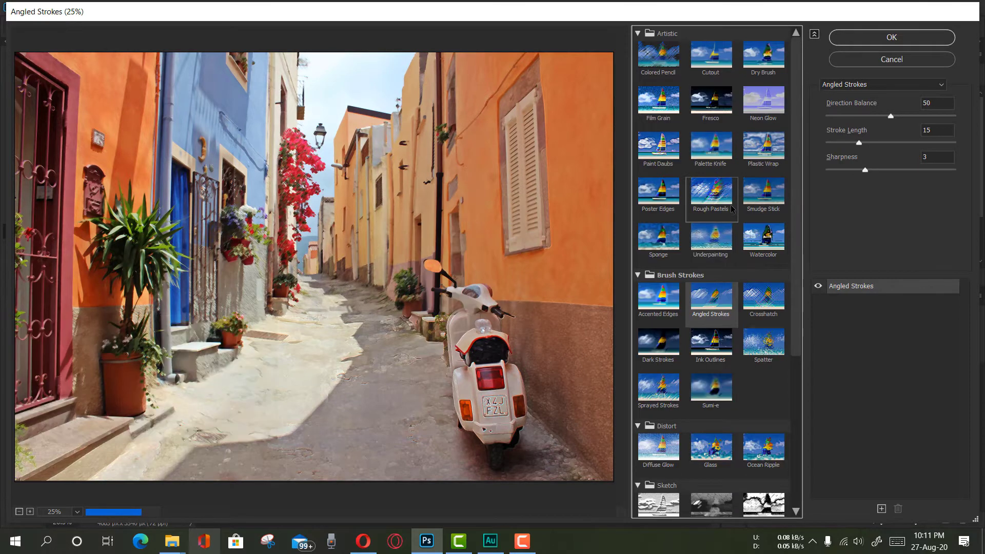
Preview the Underpainting and Watercolor artistic filters, and leave the Filter Gallery without applying anything
{"action": "left_click", "coordinate": [710, 240]}
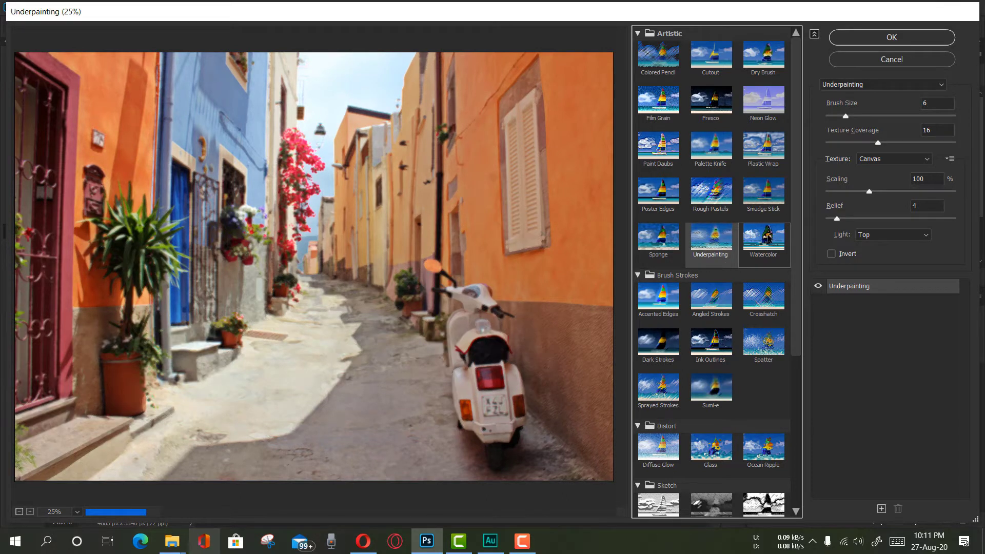
{"action": "left_click", "coordinate": [768, 237]}
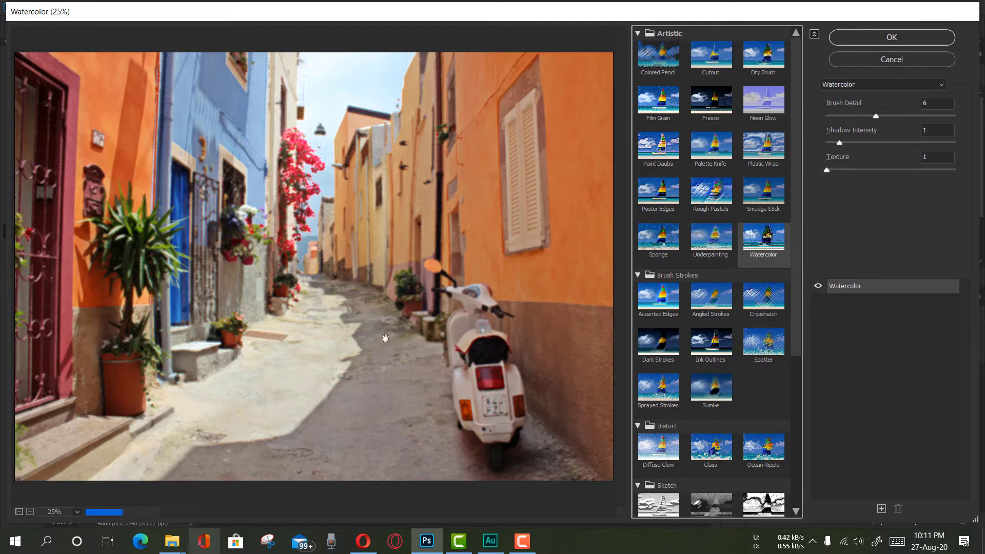
{"action": "left_click", "coordinate": [77, 512]}
{"action": "left_click", "coordinate": [79, 512]}
{"action": "left_click", "coordinate": [931, 60]}
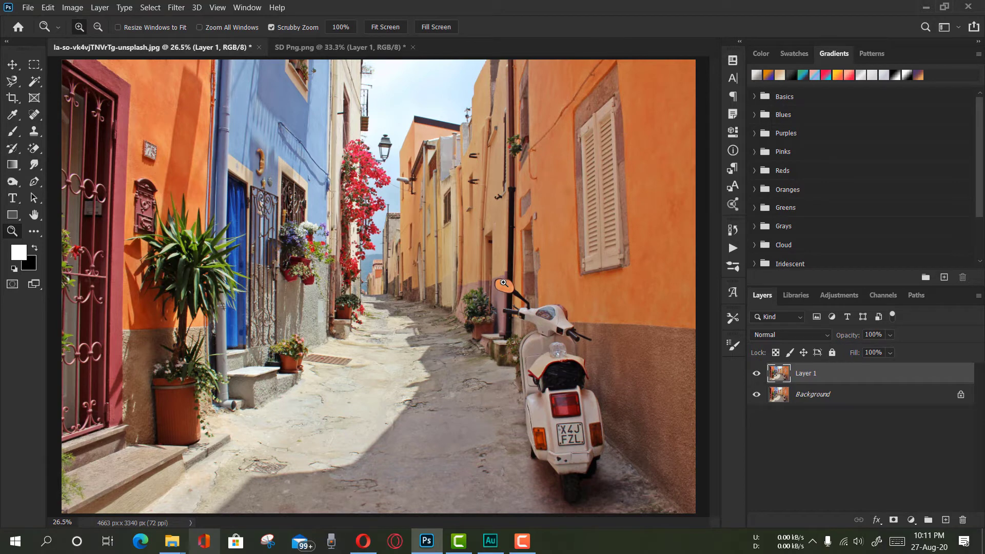
Try the Adaptive Wide Angle filter with Fisheye correction at scales of 90% and 77%, and discard it
{"action": "left_click", "coordinate": [217, 7]}
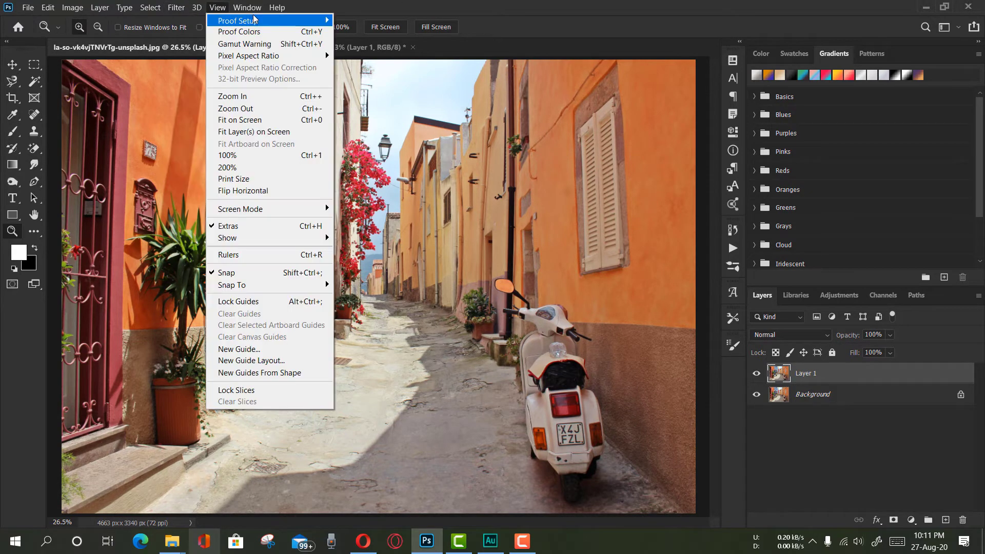
{"action": "mouse_move", "coordinate": [175, 6]}
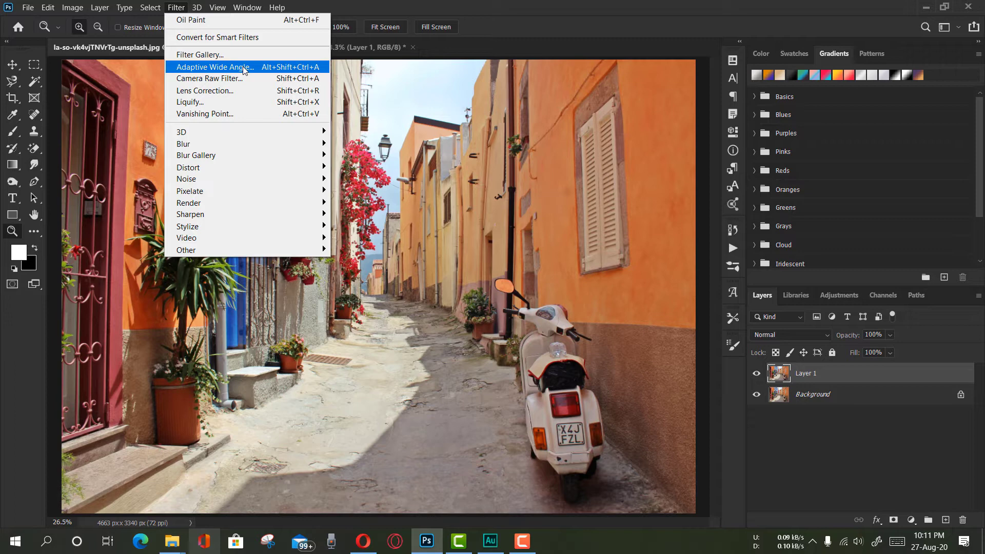
{"action": "left_click", "coordinate": [243, 68]}
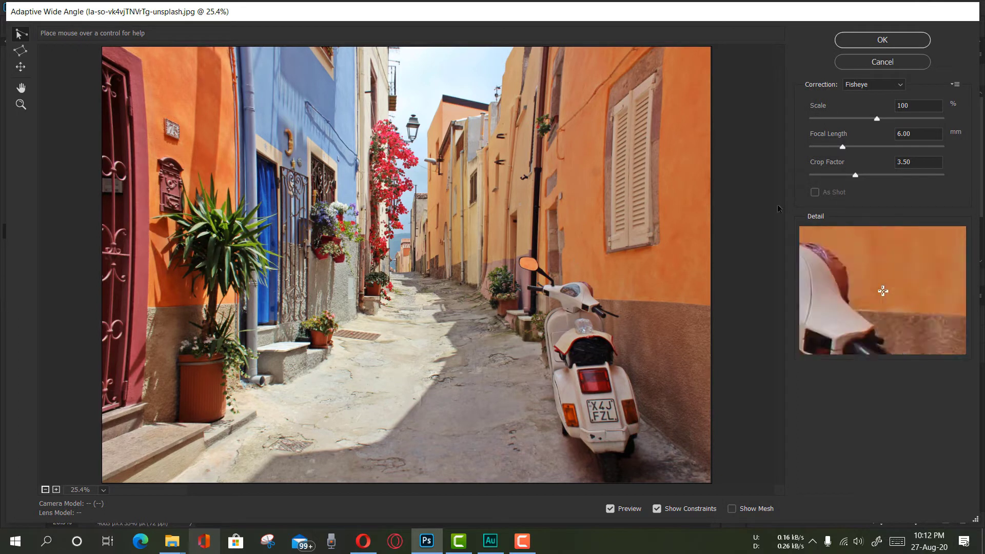
{"action": "left_click_drag", "start_coordinate": [891, 119], "coordinate": [863, 118]}
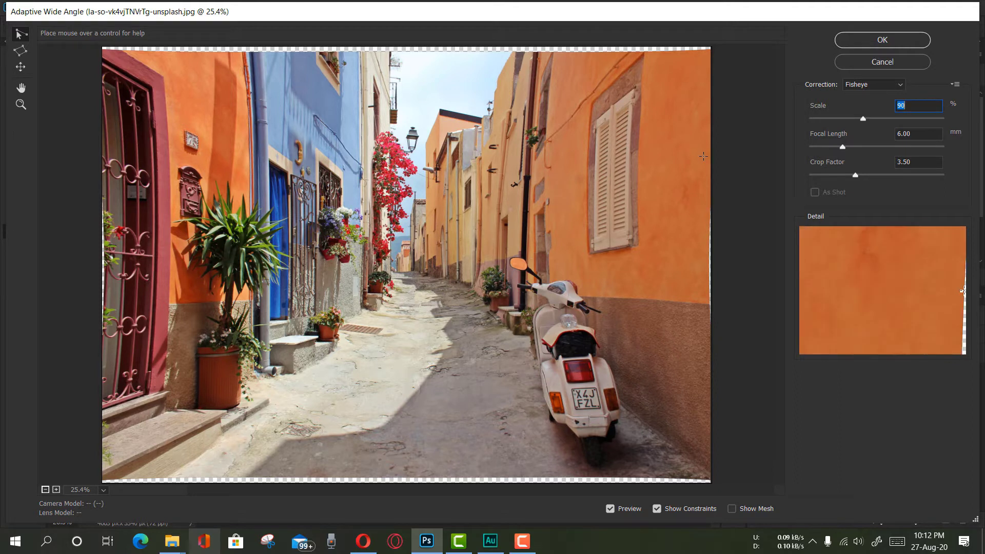
{"action": "left_click", "coordinate": [847, 119]}
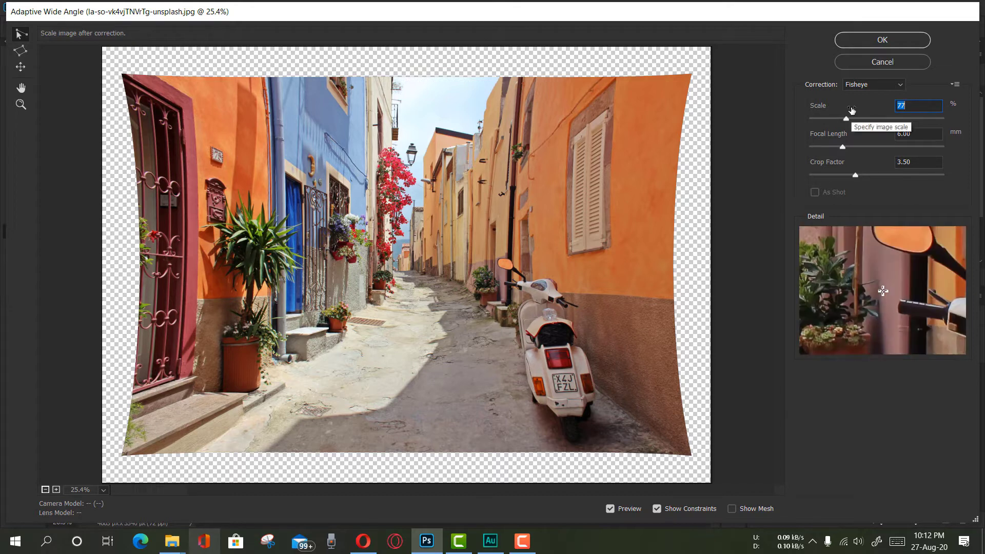
{"action": "left_click", "coordinate": [860, 61]}
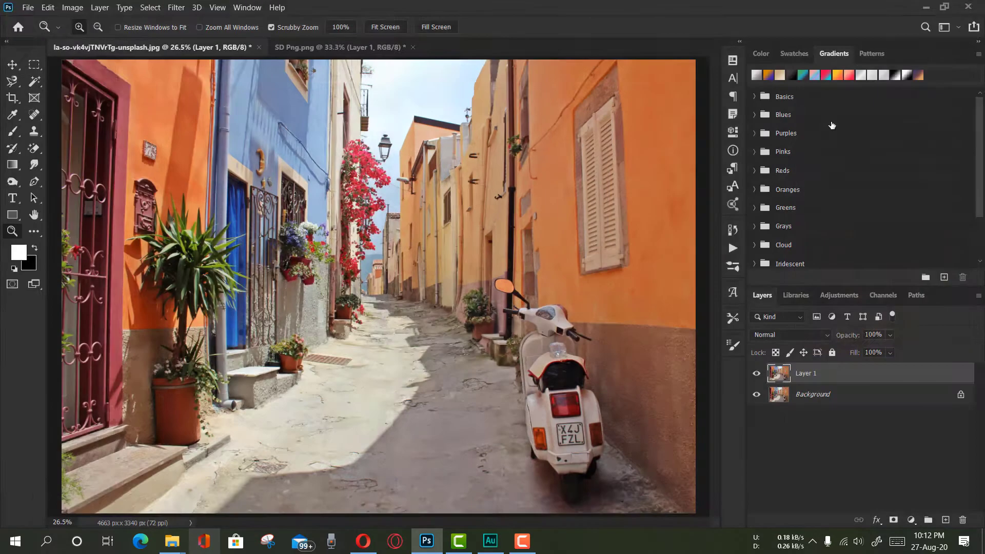
Open the Camera Raw Filter for Layer 1 and reposition its window
{"action": "left_click", "coordinate": [179, 7]}
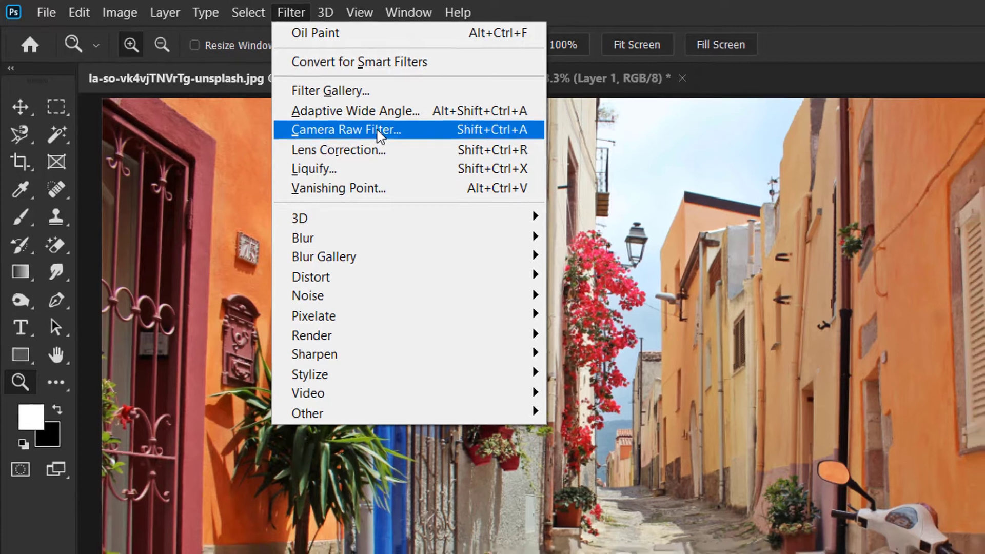
{"action": "left_click", "coordinate": [385, 134]}
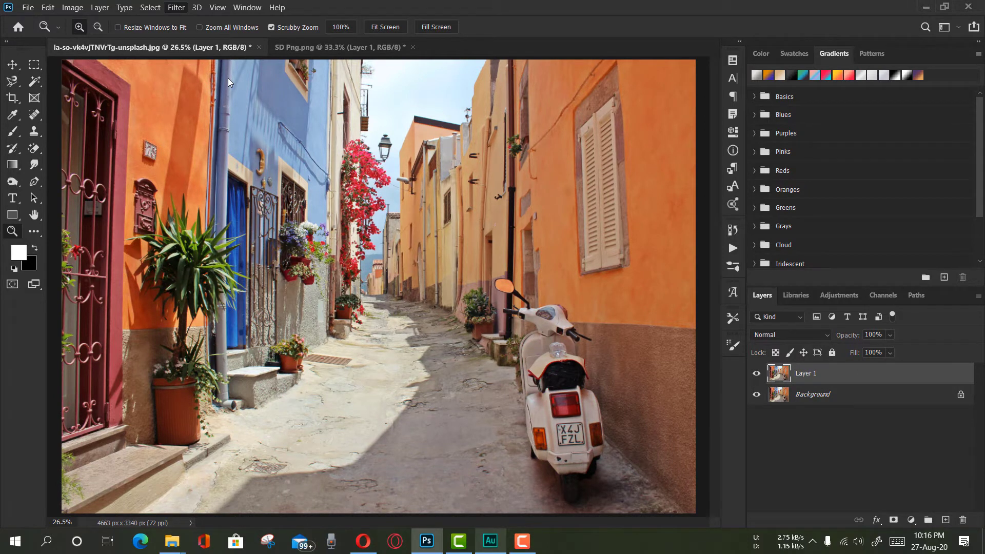
{"action": "key", "text": "ctrl+shift+a"}
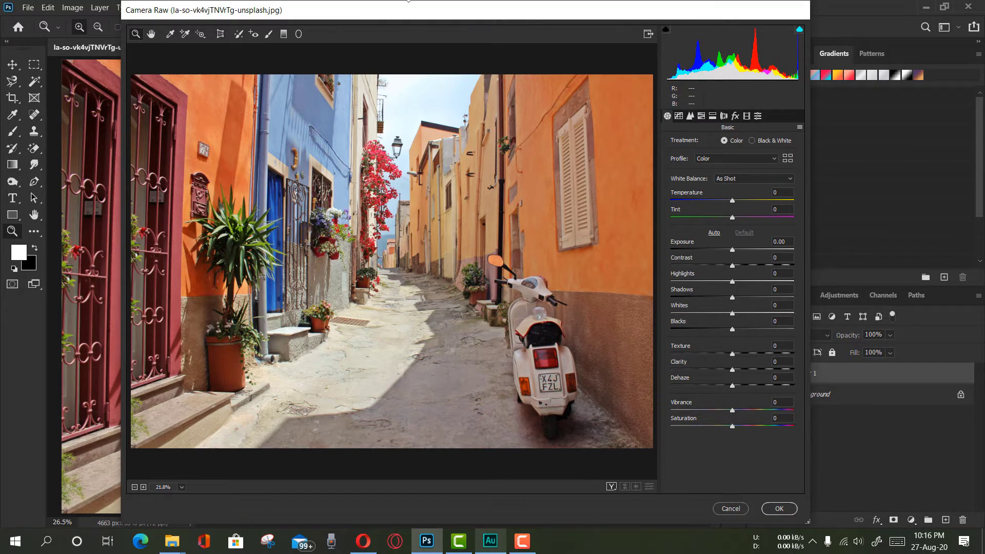
{"action": "left_click_drag", "start_coordinate": [443, 15], "coordinate": [467, 22]}
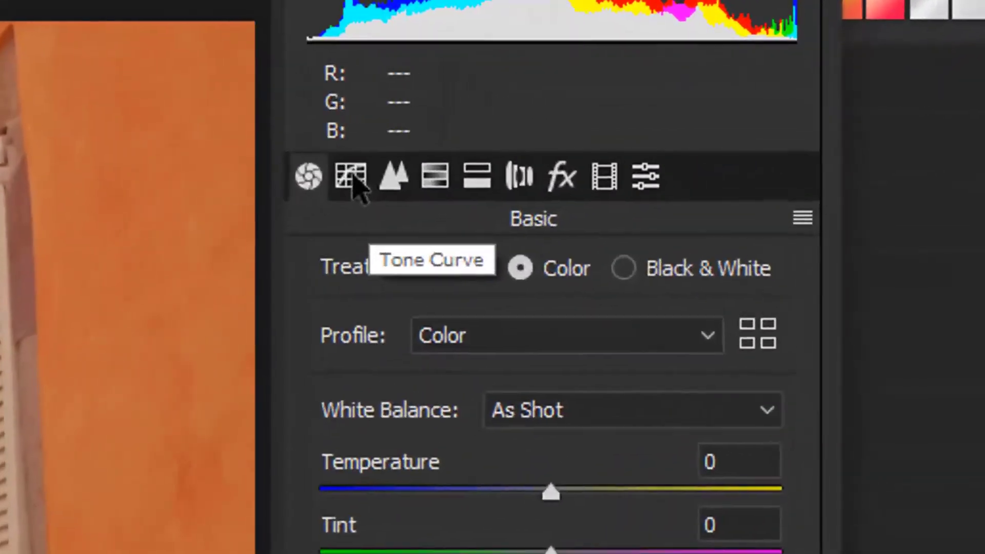
Set the parametric tone curve's Shadows to -44 and the sharpening Detail to 54
{"action": "left_click", "coordinate": [706, 123]}
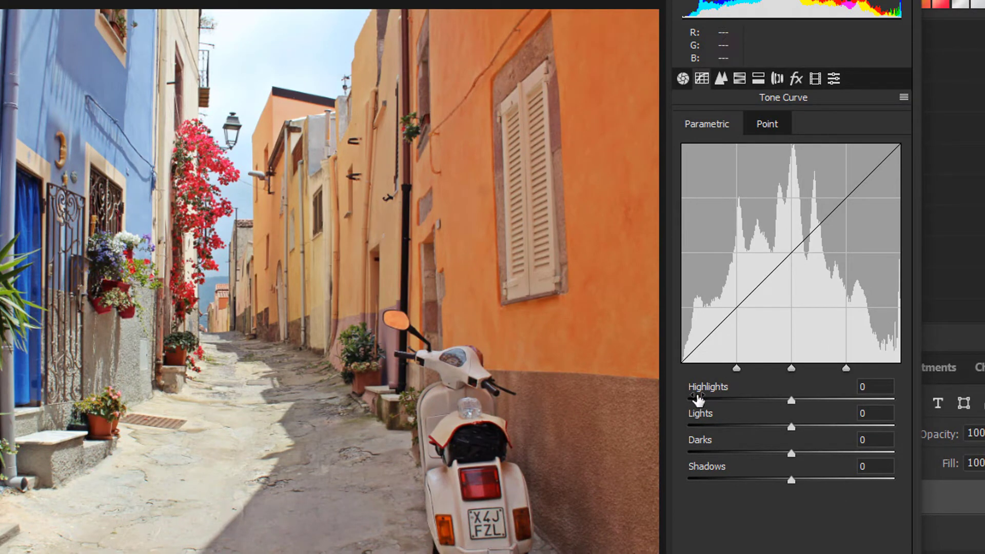
{"action": "mouse_move", "coordinate": [791, 401]}
{"action": "left_mouse_down"}
{"action": "mouse_move", "coordinate": [814, 409]}
{"action": "mouse_move", "coordinate": [791, 410]}
{"action": "left_mouse_up"}
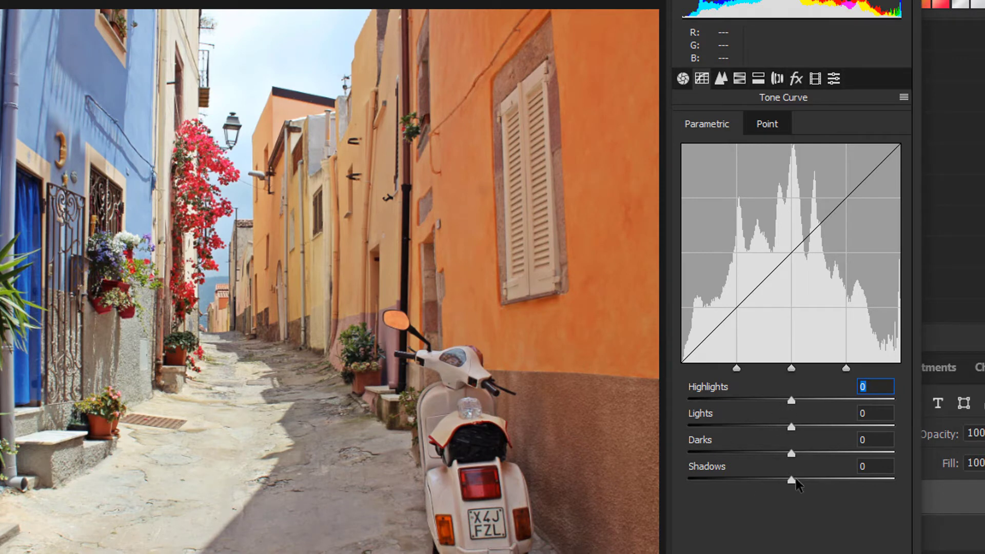
{"action": "left_click_drag", "start_coordinate": [793, 480], "coordinate": [746, 488]}
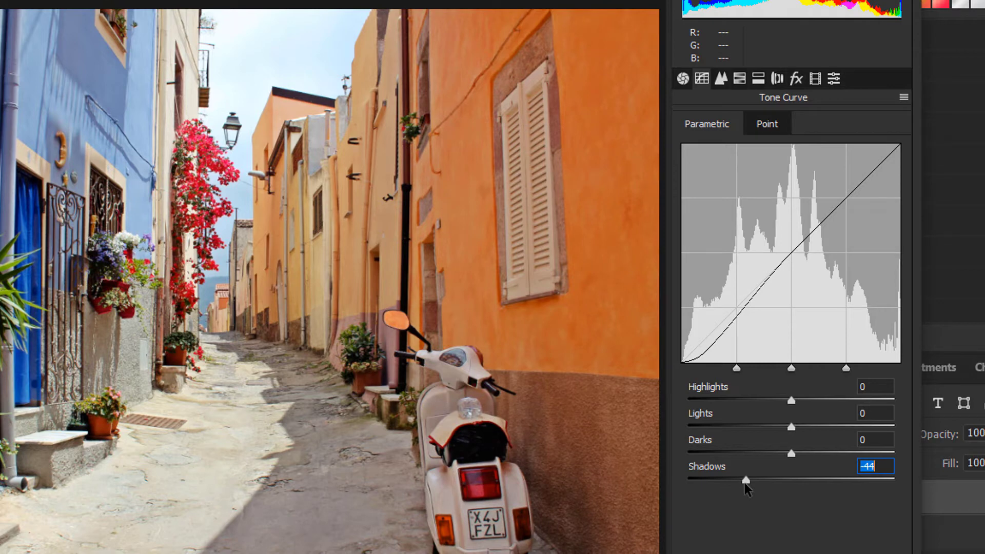
{"action": "left_click", "coordinate": [722, 78]}
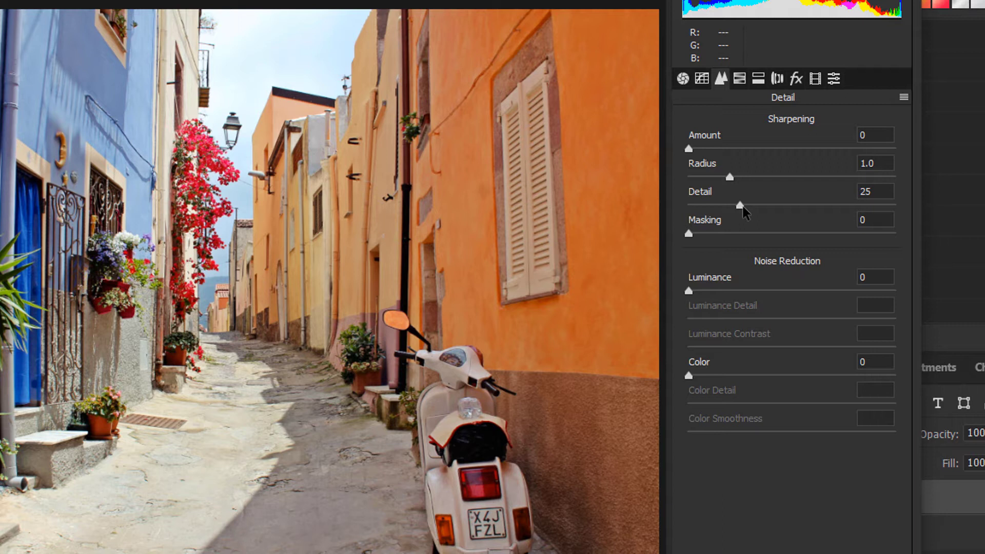
{"action": "left_click_drag", "start_coordinate": [742, 206], "coordinate": [803, 214]}
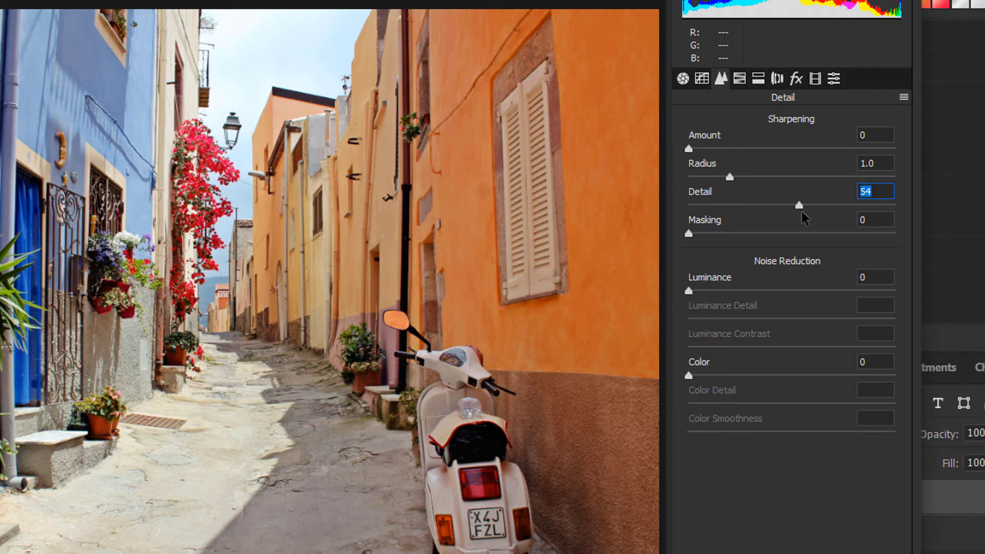
Examine the Hue, Saturation and Luminance sliders in the HSL adjustments
{"action": "left_click", "coordinate": [741, 80]}
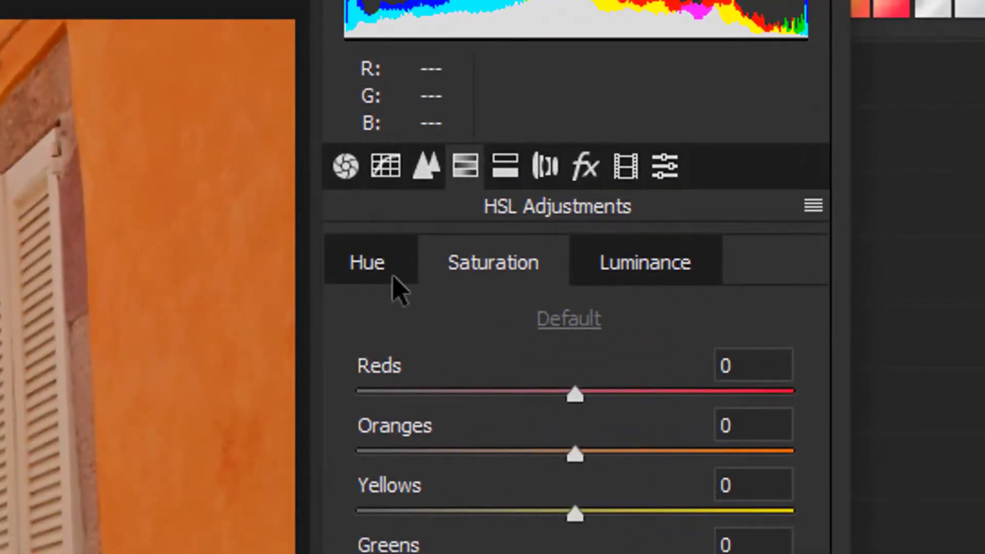
{"action": "left_click", "coordinate": [703, 130]}
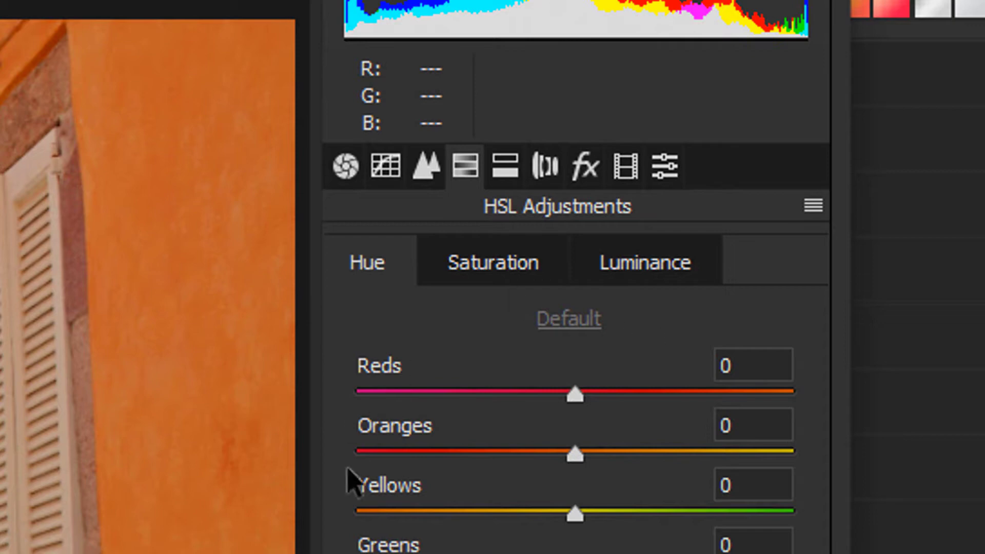
{"action": "left_click", "coordinate": [489, 265]}
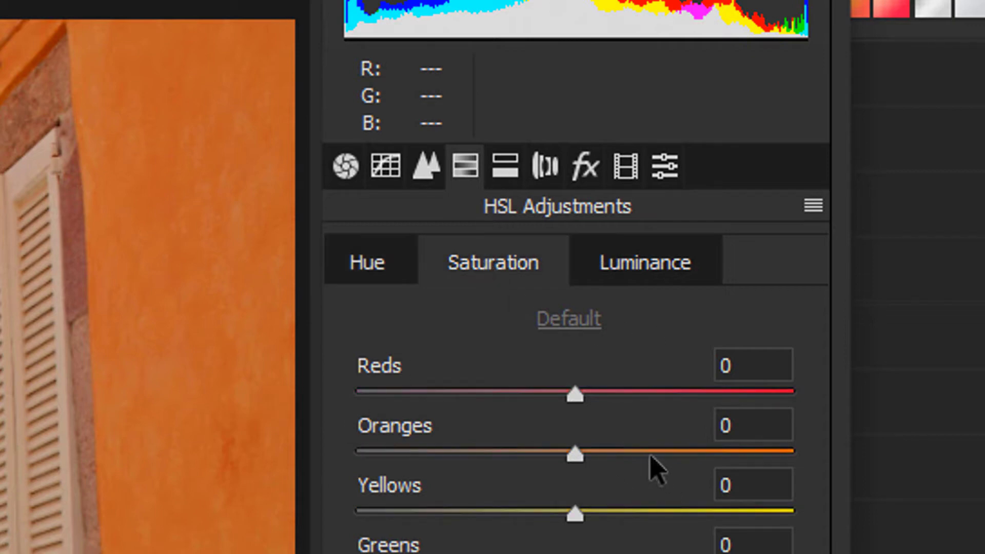
{"action": "left_click", "coordinate": [635, 277]}
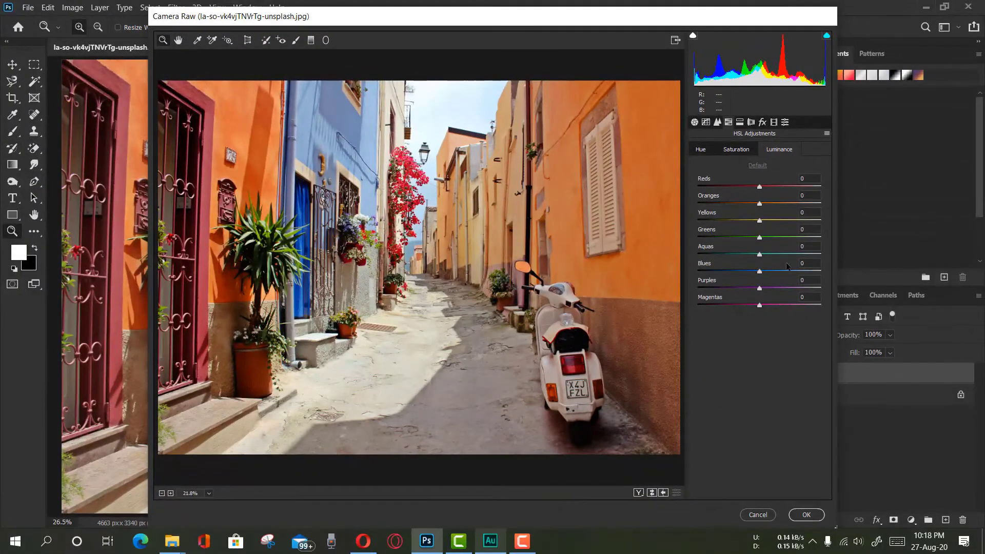
{"action": "left_click", "coordinate": [736, 149]}
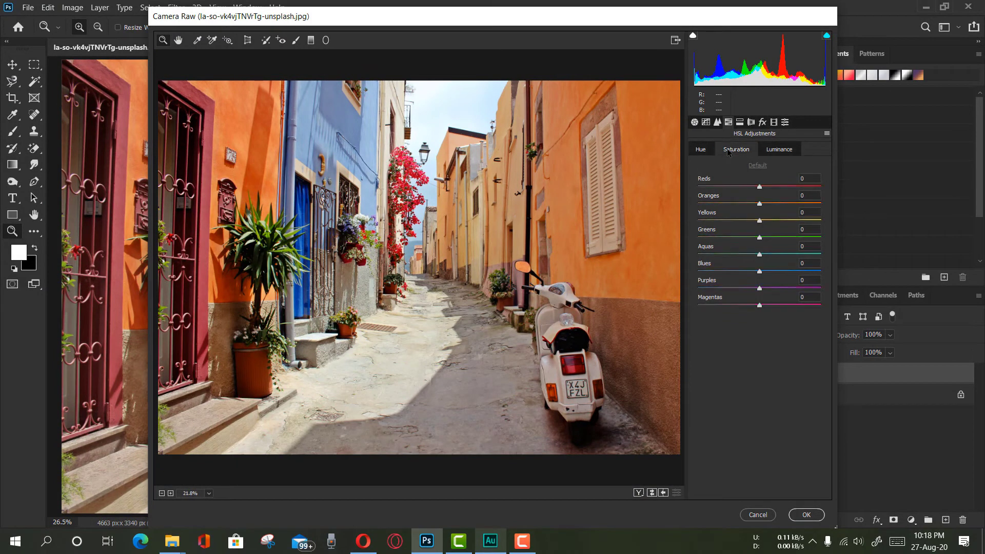
{"action": "left_click", "coordinate": [773, 153]}
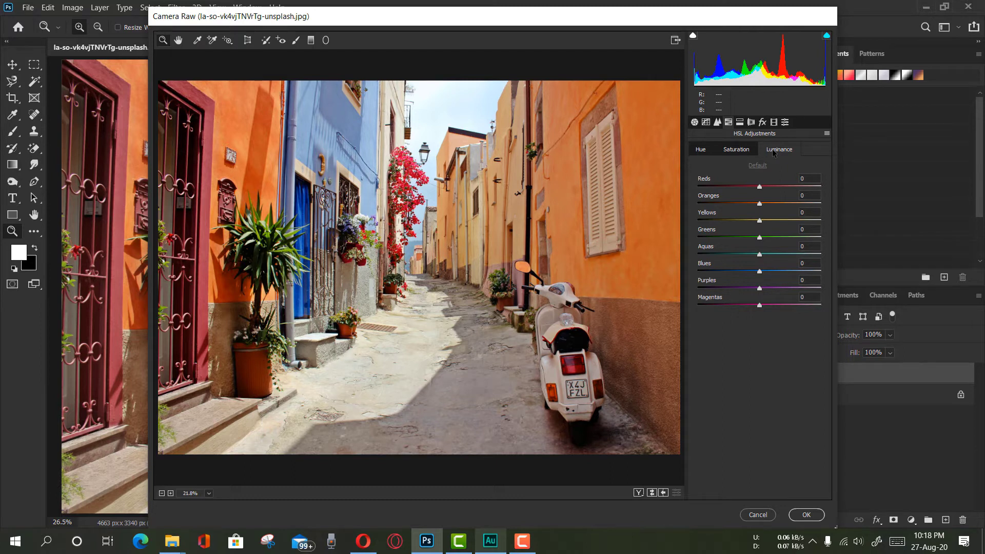
Review the Split Toning, Lens Corrections, Effects and Calibration settings, and switch to the Hand tool
{"action": "left_click", "coordinate": [740, 123]}
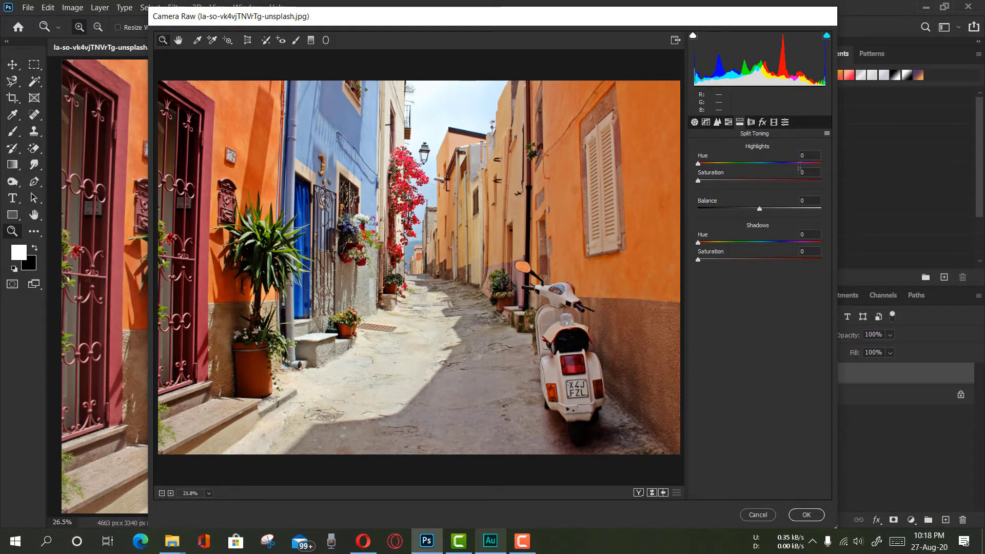
{"action": "left_click", "coordinate": [753, 123]}
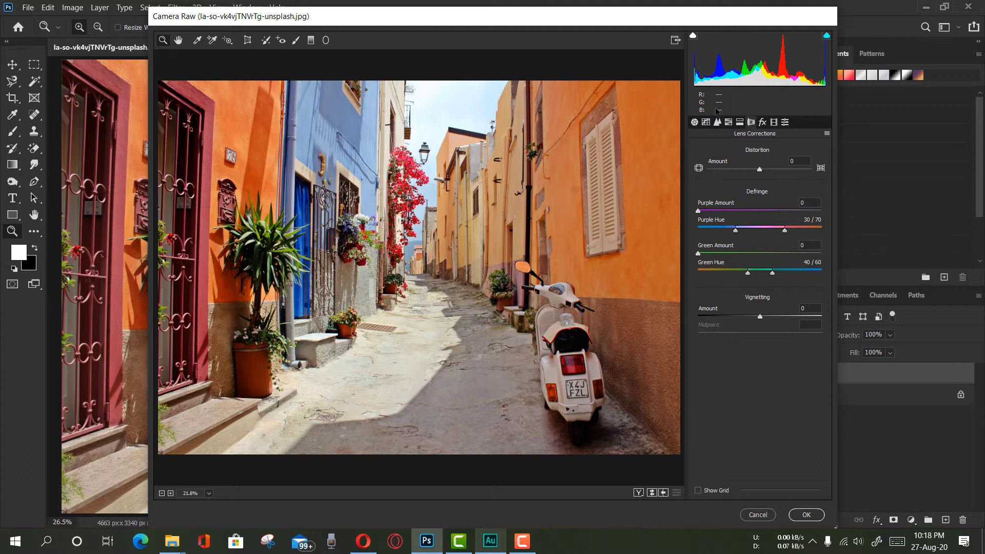
{"action": "left_click", "coordinate": [764, 124]}
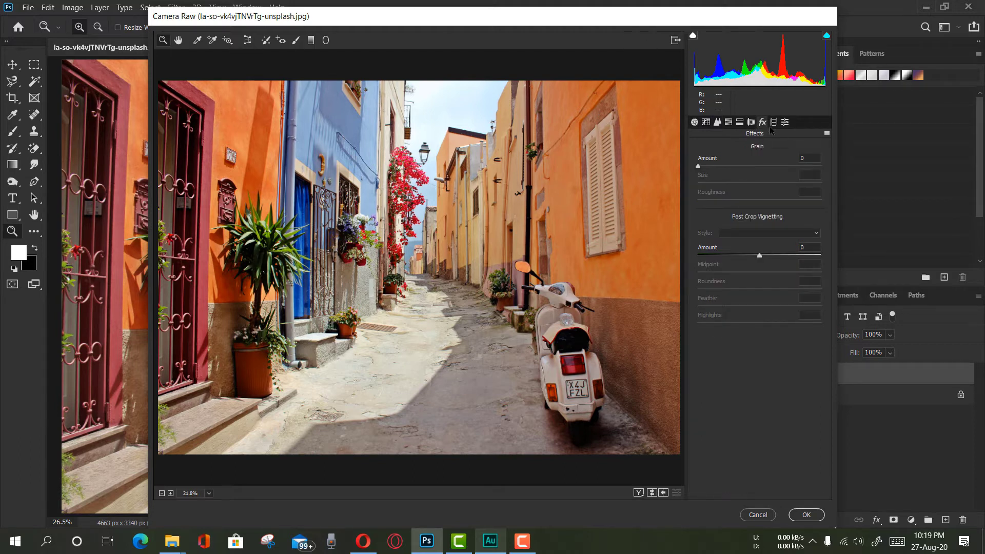
{"action": "left_click", "coordinate": [774, 123]}
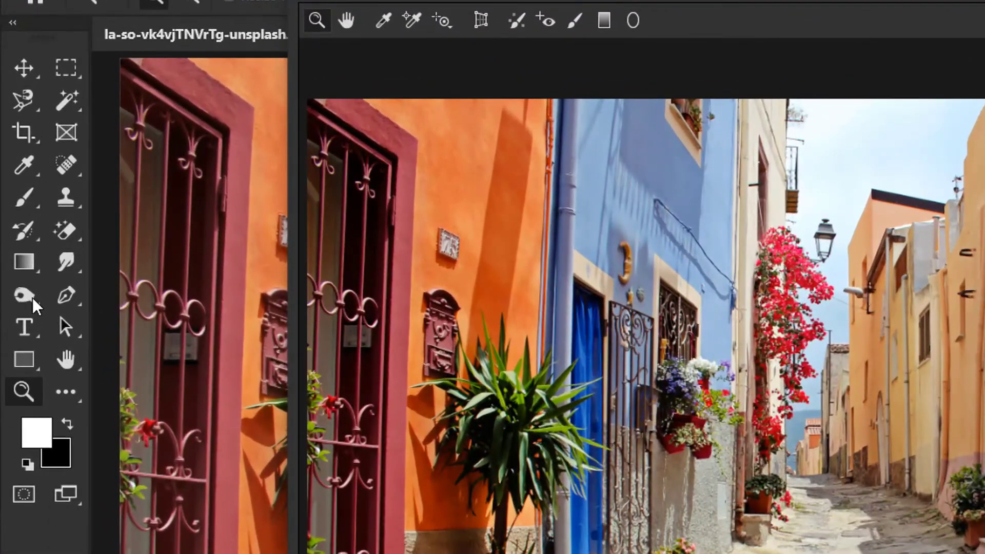
{"action": "left_click", "coordinate": [346, 20]}
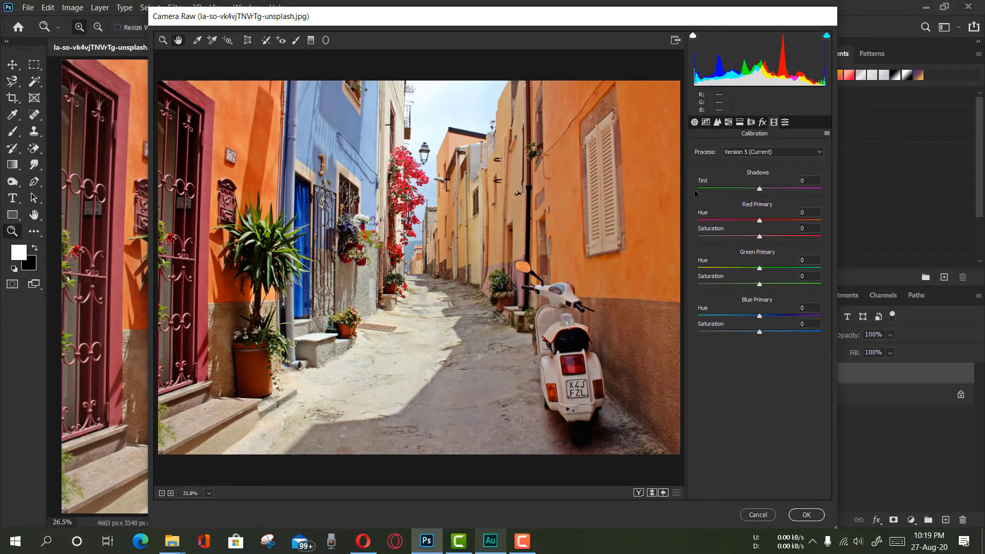
Set the basic Temperature to +8 and the Contrast to +21
{"action": "left_click", "coordinate": [694, 122]}
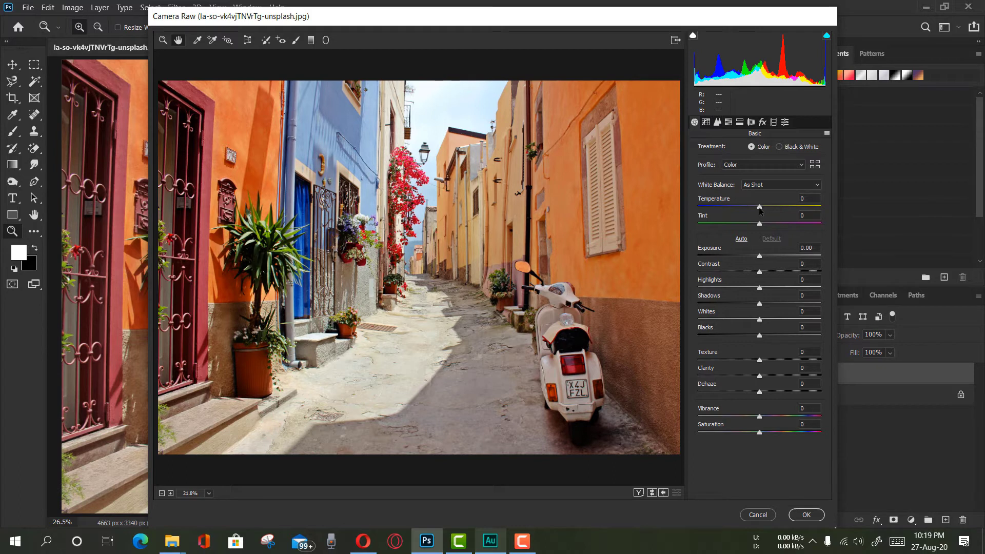
{"action": "left_click_drag", "start_coordinate": [760, 207], "coordinate": [764, 208]}
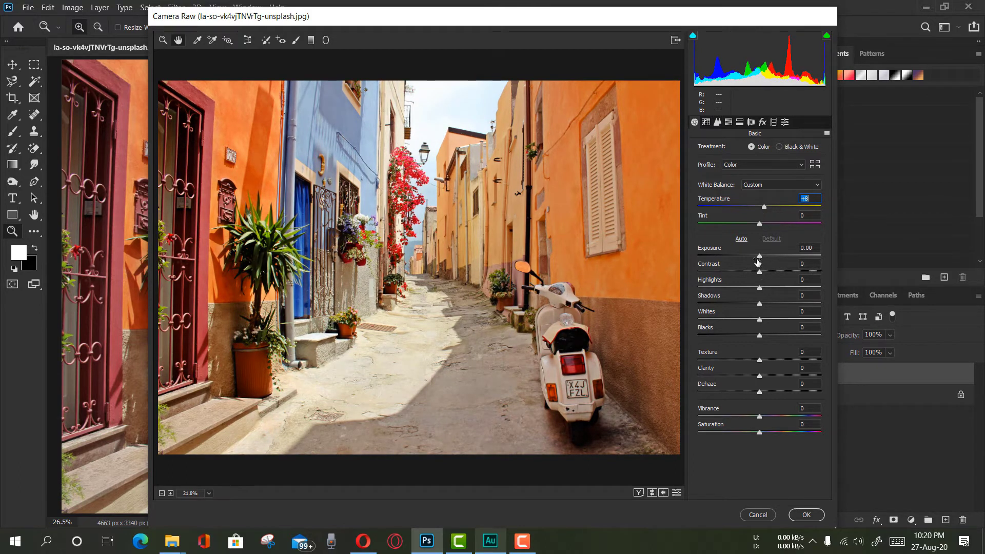
{"action": "left_click_drag", "start_coordinate": [760, 271], "coordinate": [768, 261]}
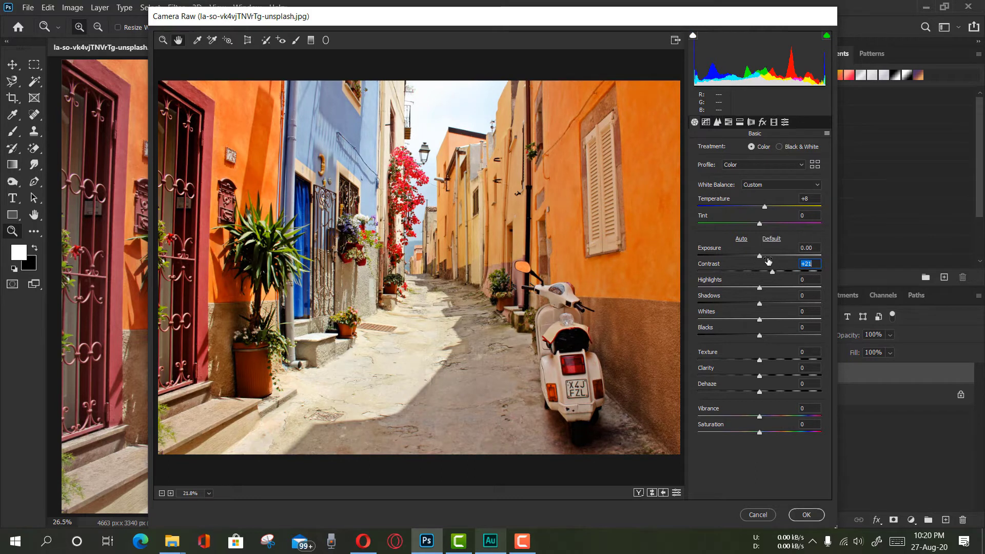
Try Shadows at +13 and Contrast at +6 on the street photo, and discard the Camera Raw adjustments
{"action": "left_click_drag", "start_coordinate": [772, 274], "coordinate": [777, 275]}
{"action": "left_click_drag", "start_coordinate": [760, 295], "coordinate": [767, 296]}
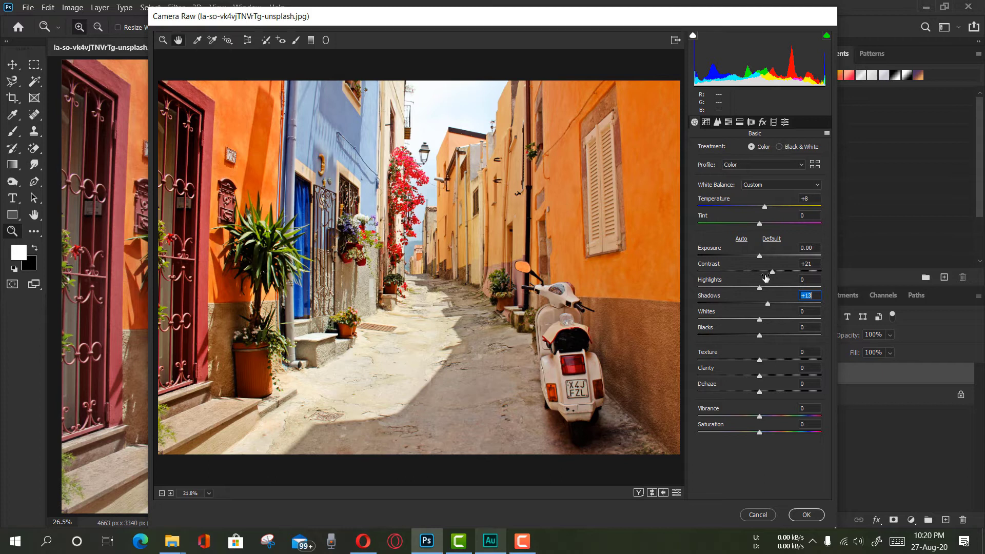
{"action": "left_click_drag", "start_coordinate": [766, 278], "coordinate": [764, 276]}
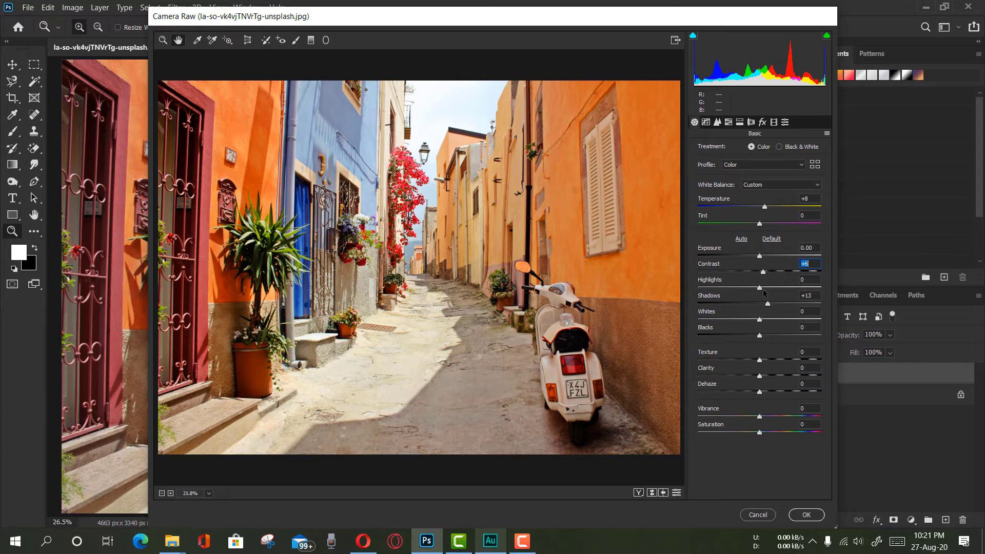
{"action": "left_click", "coordinate": [760, 516]}
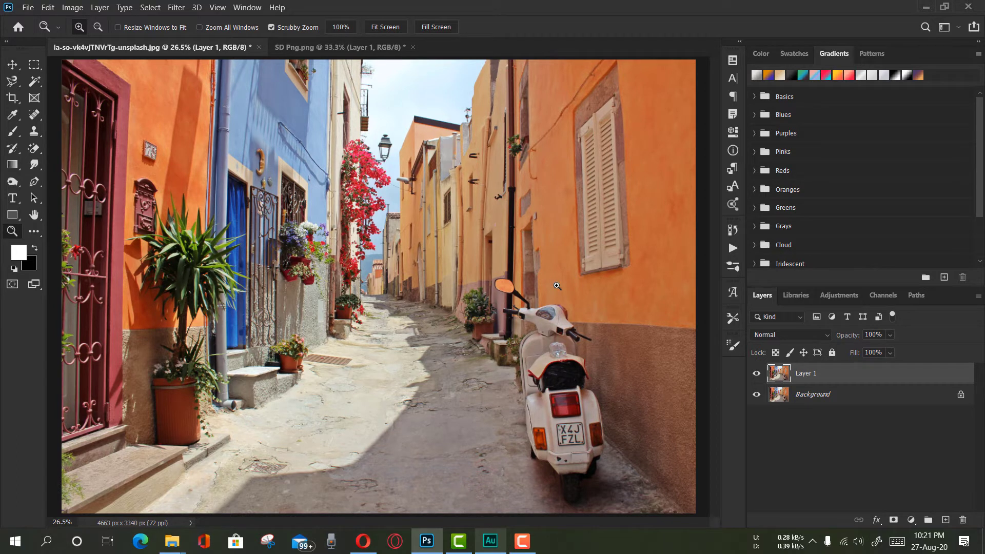
Examine the available camera makes in the Lens Correction filter and close it without applying a correction
{"action": "left_click", "coordinate": [174, 8]}
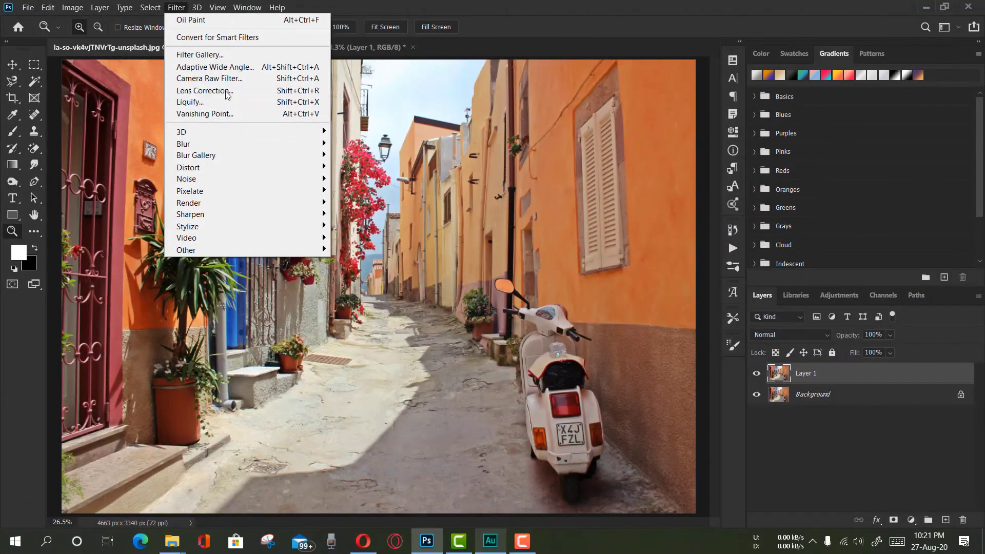
{"action": "left_click", "coordinate": [226, 92]}
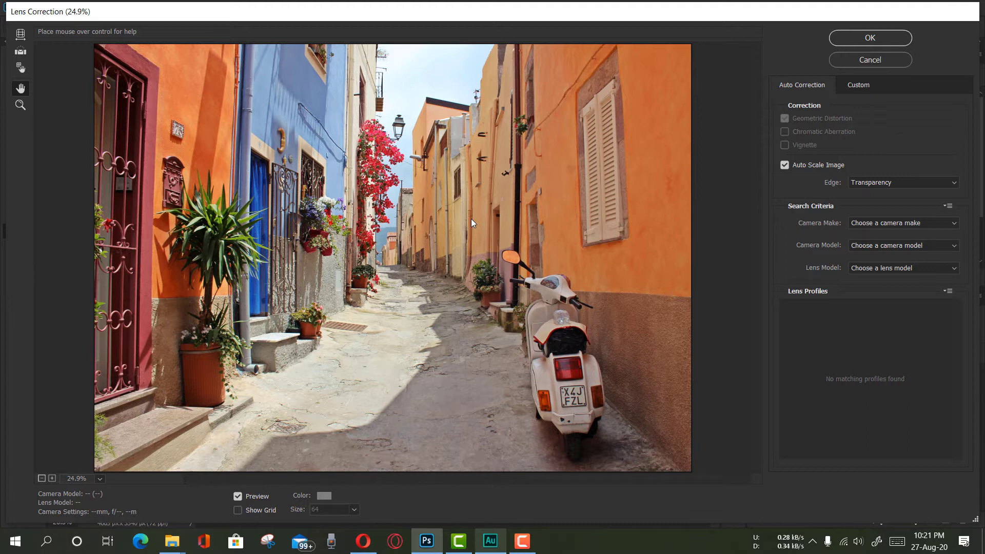
{"action": "left_click", "coordinate": [898, 223]}
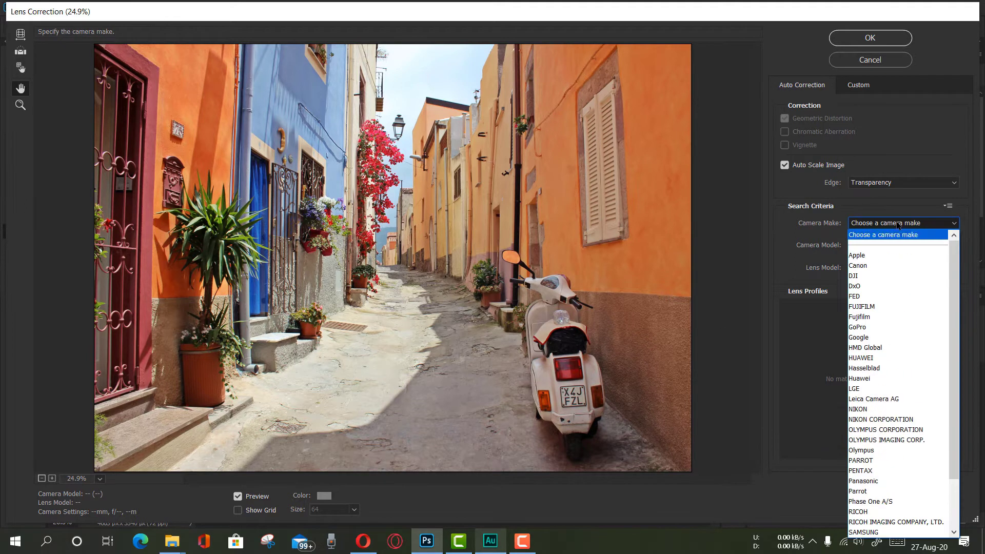
{"action": "scroll", "coordinate": [910, 398], "scroll_direction": "down", "scroll_amount": 2}
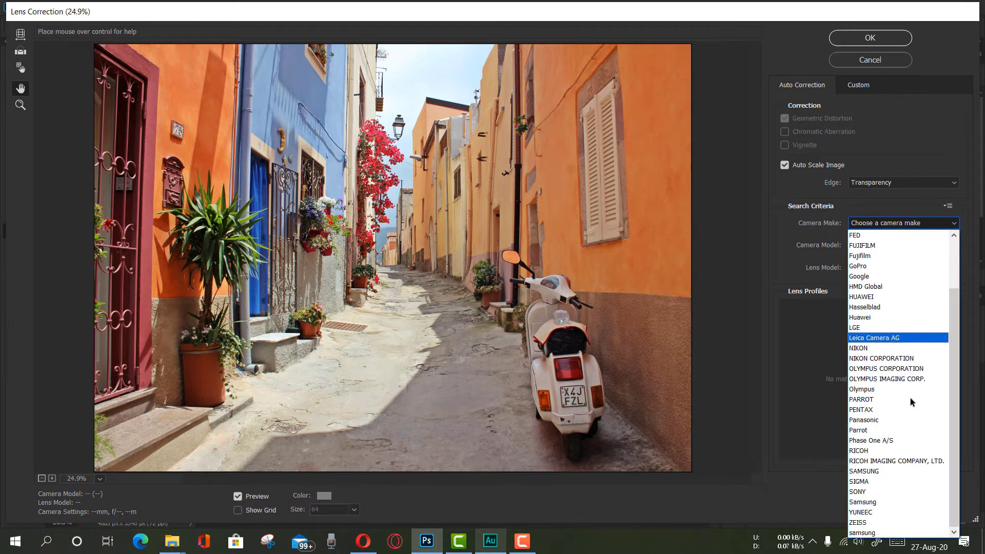
{"action": "scroll", "coordinate": [910, 398], "scroll_direction": "up", "scroll_amount": 2}
{"action": "left_click", "coordinate": [766, 266]}
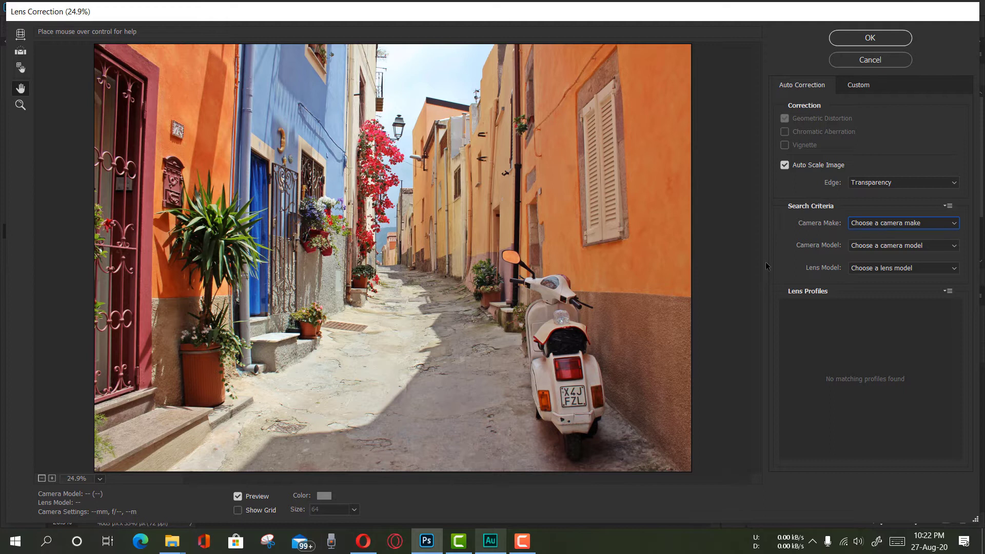
{"action": "left_click", "coordinate": [856, 62]}
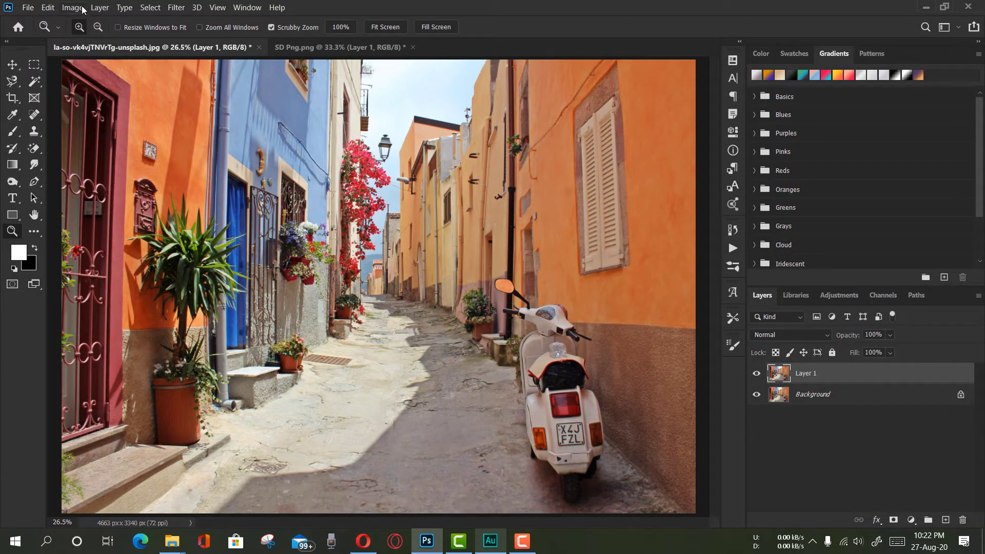
Switch to the SD Png.png document and open the portrait layer in the Liquify filter
{"action": "left_click", "coordinate": [176, 7]}
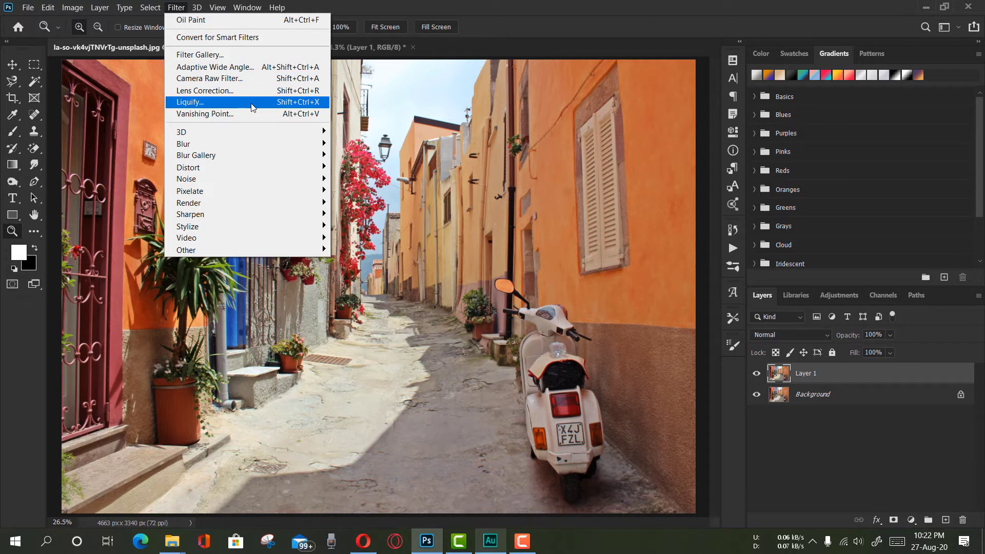
{"action": "left_click", "coordinate": [583, 47]}
{"action": "left_click", "coordinate": [306, 50]}
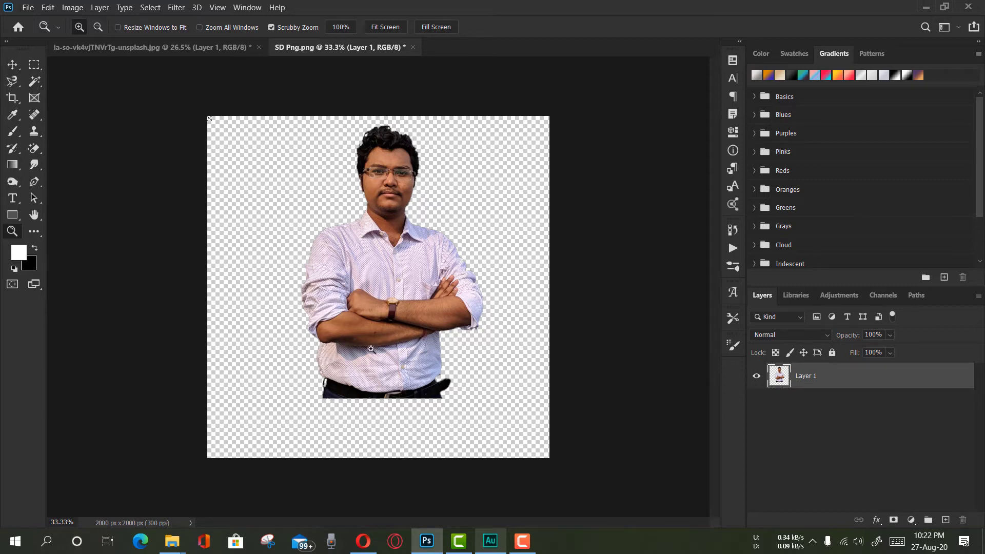
{"action": "scroll", "coordinate": [392, 366], "scroll_direction": "up", "scroll_amount": 2}
{"action": "scroll", "coordinate": [392, 364], "scroll_direction": "down", "scroll_amount": 3}
{"action": "scroll", "coordinate": [437, 409], "scroll_direction": "up", "scroll_amount": 2}
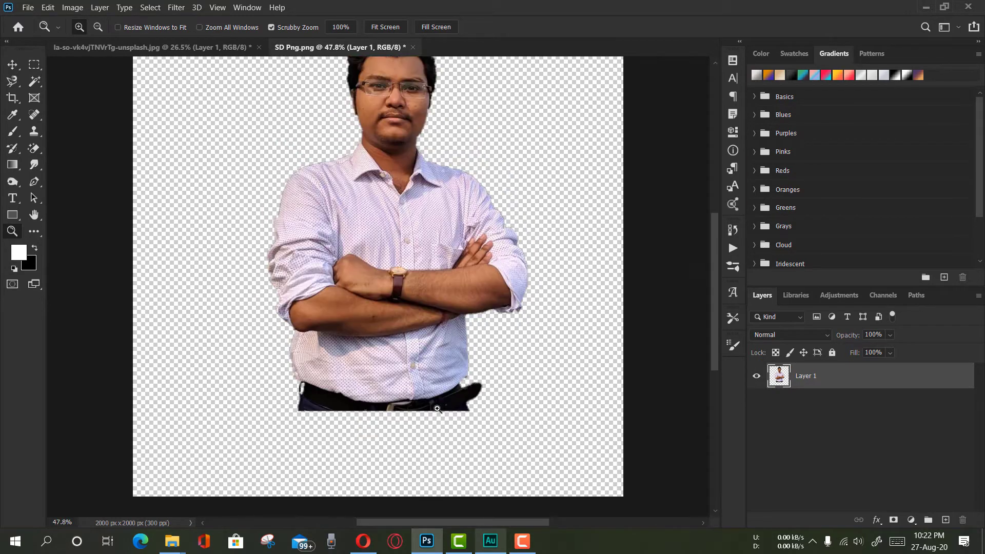
{"action": "scroll", "coordinate": [437, 409], "scroll_direction": "up", "scroll_amount": 2}
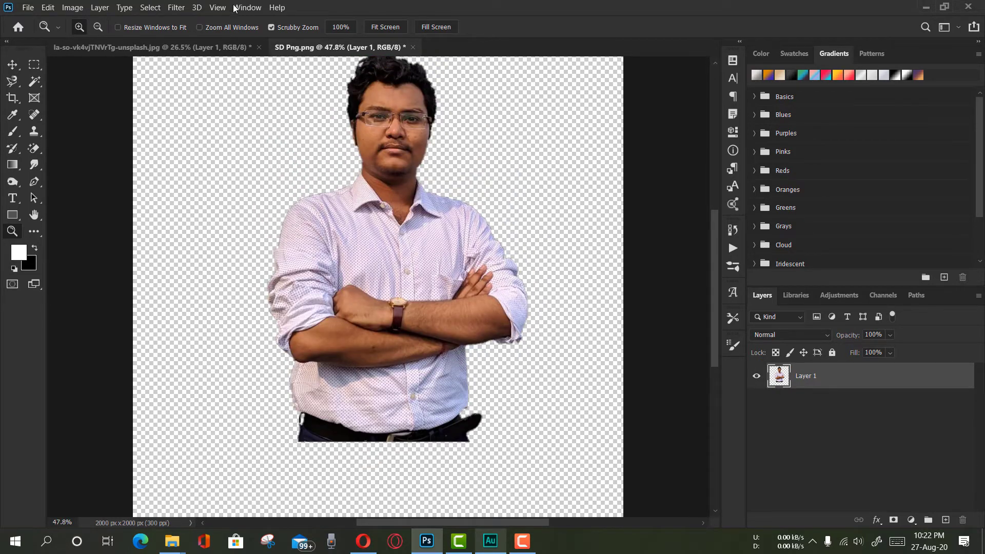
{"action": "left_click", "coordinate": [170, 9]}
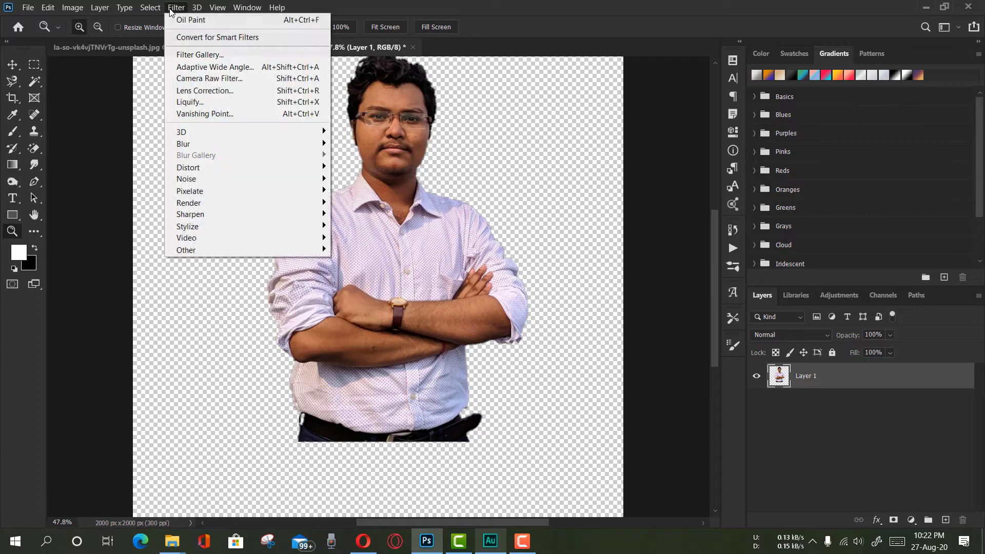
{"action": "left_click", "coordinate": [209, 109]}
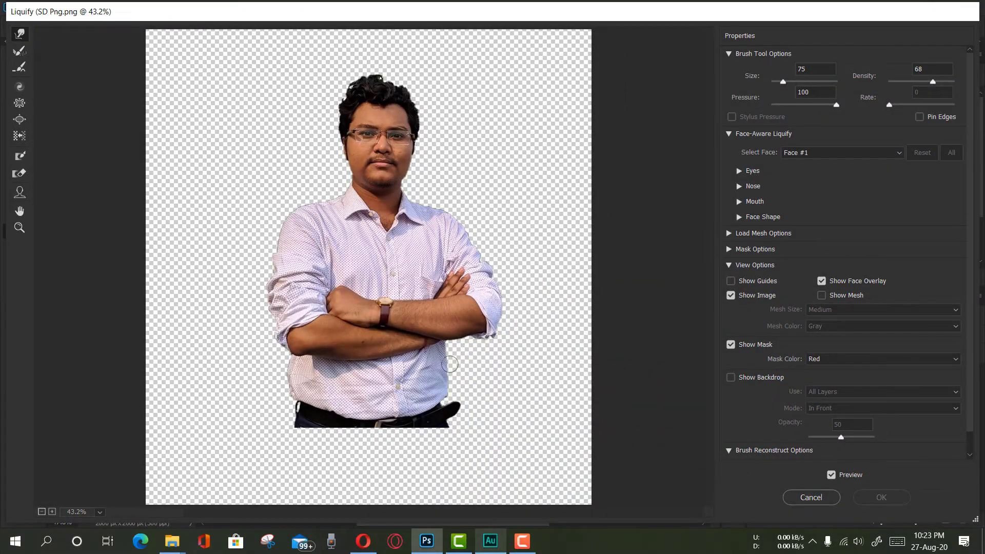
Pull the left half of the cut-off trouser edge downward into pointed drips with the Forward Warp tool
{"action": "left_click_drag", "start_coordinate": [302, 426], "coordinate": [301, 466]}
{"action": "mouse_move", "coordinate": [302, 424]}
{"action": "left_mouse_down"}
{"action": "mouse_move", "coordinate": [296, 452]}
{"action": "mouse_move", "coordinate": [312, 425]}
{"action": "mouse_move", "coordinate": [307, 460]}
{"action": "mouse_move", "coordinate": [304, 423]}
{"action": "mouse_move", "coordinate": [299, 474]}
{"action": "left_mouse_up"}
{"action": "mouse_move", "coordinate": [324, 424]}
{"action": "left_mouse_down"}
{"action": "mouse_move", "coordinate": [314, 424]}
{"action": "mouse_move", "coordinate": [313, 466]}
{"action": "left_mouse_up"}
{"action": "left_click_drag", "start_coordinate": [326, 423], "coordinate": [334, 483]}
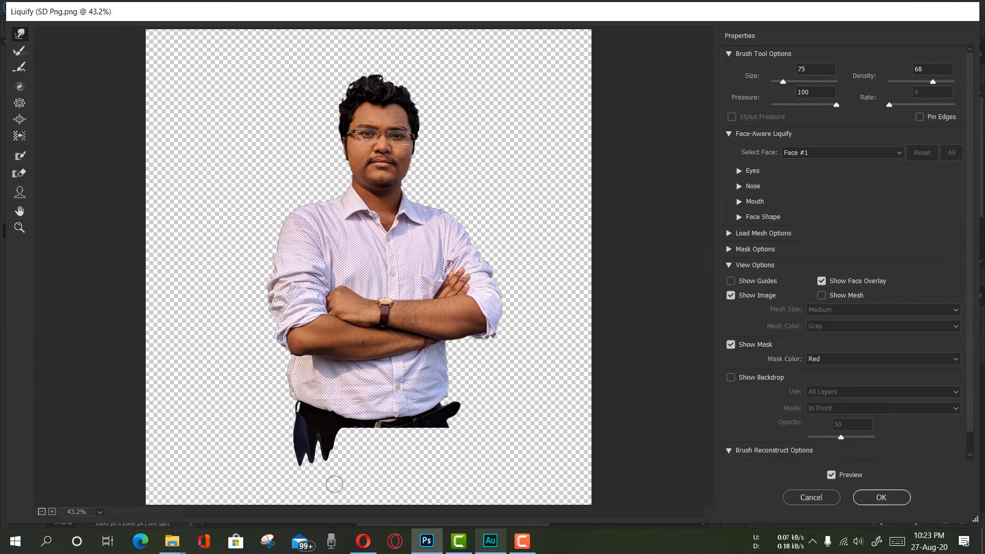
{"action": "mouse_move", "coordinate": [342, 424]}
{"action": "left_mouse_down"}
{"action": "mouse_move", "coordinate": [339, 501]}
{"action": "mouse_move", "coordinate": [329, 445]}
{"action": "mouse_move", "coordinate": [338, 471]}
{"action": "mouse_move", "coordinate": [348, 433]}
{"action": "mouse_move", "coordinate": [355, 506]}
{"action": "mouse_move", "coordinate": [356, 433]}
{"action": "mouse_move", "coordinate": [361, 474]}
{"action": "left_mouse_up"}
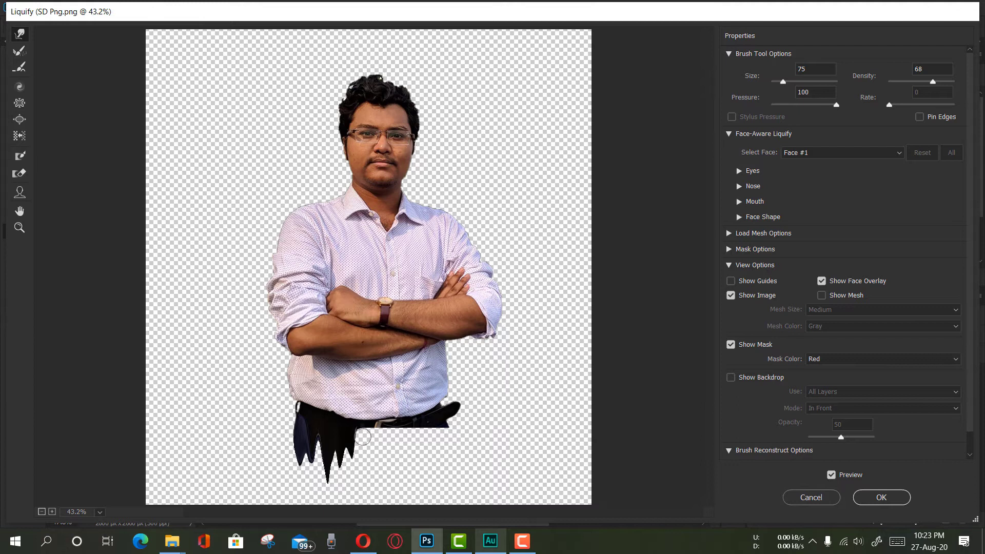
{"action": "mouse_move", "coordinate": [361, 432]}
{"action": "left_mouse_down"}
{"action": "mouse_move", "coordinate": [362, 462]}
{"action": "mouse_move", "coordinate": [376, 464]}
{"action": "left_mouse_up"}
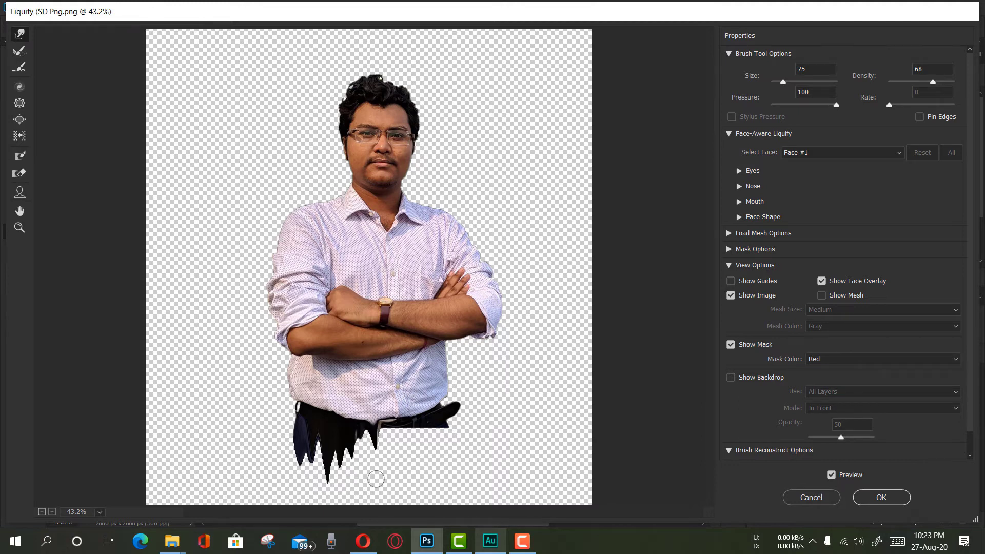
{"action": "mouse_move", "coordinate": [367, 424]}
{"action": "left_mouse_down"}
{"action": "mouse_move", "coordinate": [364, 486]}
{"action": "mouse_move", "coordinate": [385, 433]}
{"action": "mouse_move", "coordinate": [383, 469]}
{"action": "left_mouse_up"}
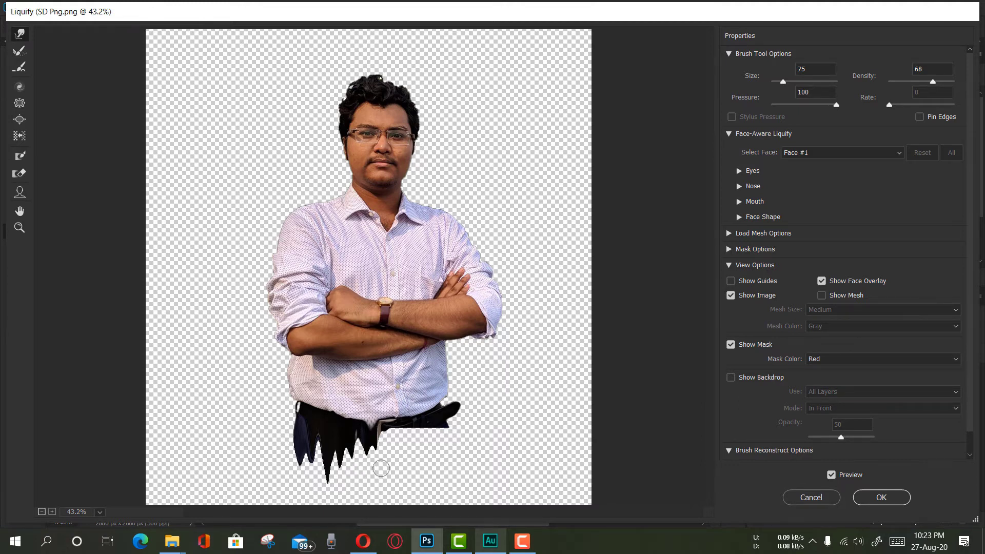
Warp the right half and centre of the trouser edge downward into matching pointed drips
{"action": "mouse_move", "coordinate": [436, 427]}
{"action": "left_mouse_down"}
{"action": "mouse_move", "coordinate": [436, 454]}
{"action": "mouse_move", "coordinate": [445, 435]}
{"action": "mouse_move", "coordinate": [444, 480]}
{"action": "mouse_move", "coordinate": [429, 442]}
{"action": "mouse_move", "coordinate": [427, 506]}
{"action": "left_mouse_up"}
{"action": "left_click_drag", "start_coordinate": [433, 443], "coordinate": [431, 481]}
{"action": "left_click_drag", "start_coordinate": [416, 432], "coordinate": [416, 503]}
{"action": "mouse_move", "coordinate": [420, 432]}
{"action": "left_mouse_down"}
{"action": "mouse_move", "coordinate": [419, 480]}
{"action": "mouse_move", "coordinate": [419, 433]}
{"action": "mouse_move", "coordinate": [413, 460]}
{"action": "mouse_move", "coordinate": [407, 434]}
{"action": "mouse_move", "coordinate": [407, 460]}
{"action": "mouse_move", "coordinate": [406, 429]}
{"action": "mouse_move", "coordinate": [406, 487]}
{"action": "left_mouse_up"}
{"action": "left_click_drag", "start_coordinate": [402, 431], "coordinate": [400, 474]}
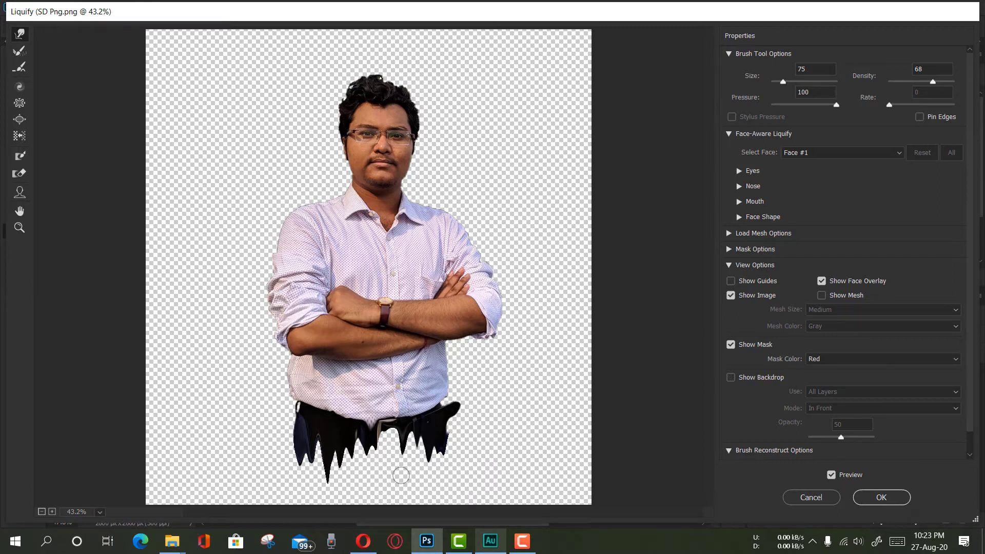
{"action": "left_click_drag", "start_coordinate": [390, 432], "coordinate": [390, 474]}
{"action": "left_click_drag", "start_coordinate": [393, 429], "coordinate": [396, 473]}
{"action": "mouse_move", "coordinate": [387, 435]}
{"action": "left_mouse_down"}
{"action": "mouse_move", "coordinate": [387, 498]}
{"action": "mouse_move", "coordinate": [388, 439]}
{"action": "mouse_move", "coordinate": [379, 432]}
{"action": "mouse_move", "coordinate": [378, 495]}
{"action": "left_mouse_up"}
{"action": "mouse_move", "coordinate": [372, 445]}
{"action": "left_mouse_down"}
{"action": "mouse_move", "coordinate": [372, 476]}
{"action": "mouse_move", "coordinate": [359, 440]}
{"action": "mouse_move", "coordinate": [356, 475]}
{"action": "mouse_move", "coordinate": [359, 484]}
{"action": "mouse_move", "coordinate": [368, 450]}
{"action": "mouse_move", "coordinate": [367, 495]}
{"action": "mouse_move", "coordinate": [373, 458]}
{"action": "mouse_move", "coordinate": [369, 497]}
{"action": "left_mouse_up"}
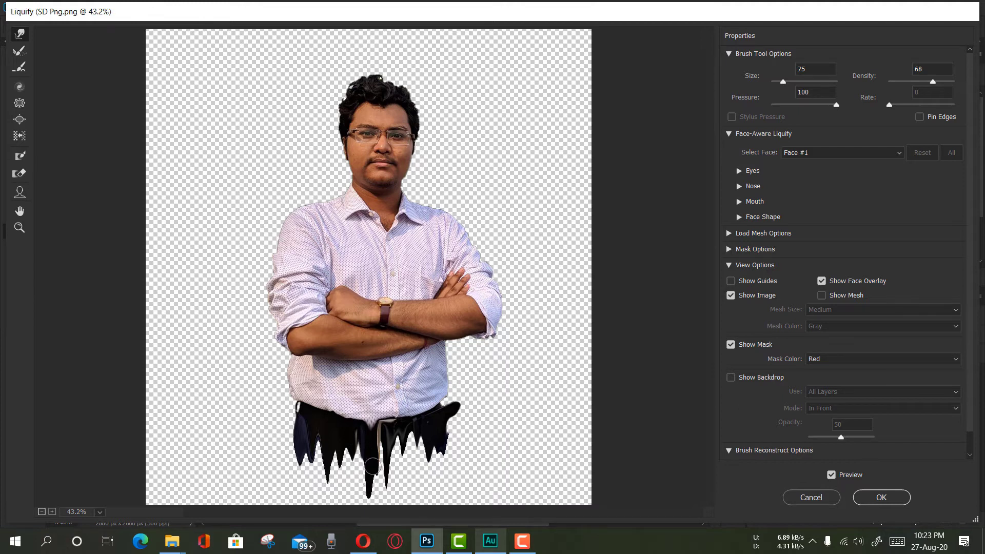
Undo the last warp stroke and reshape the central drips below the belt with Forward Warp
{"action": "key", "text": "alt"}
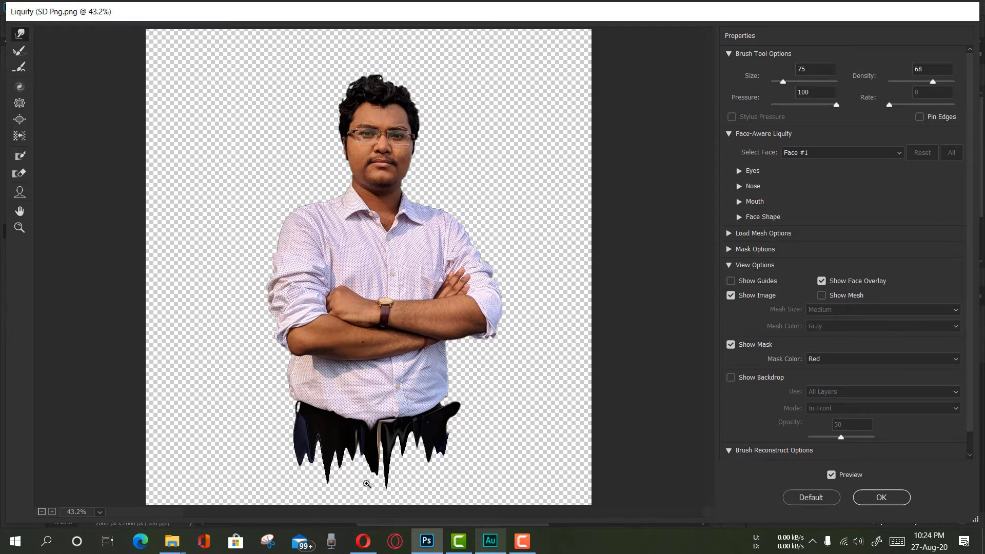
{"action": "left_click_drag", "start_coordinate": [362, 453], "coordinate": [370, 486]}
{"action": "left_click", "coordinate": [19, 225]}
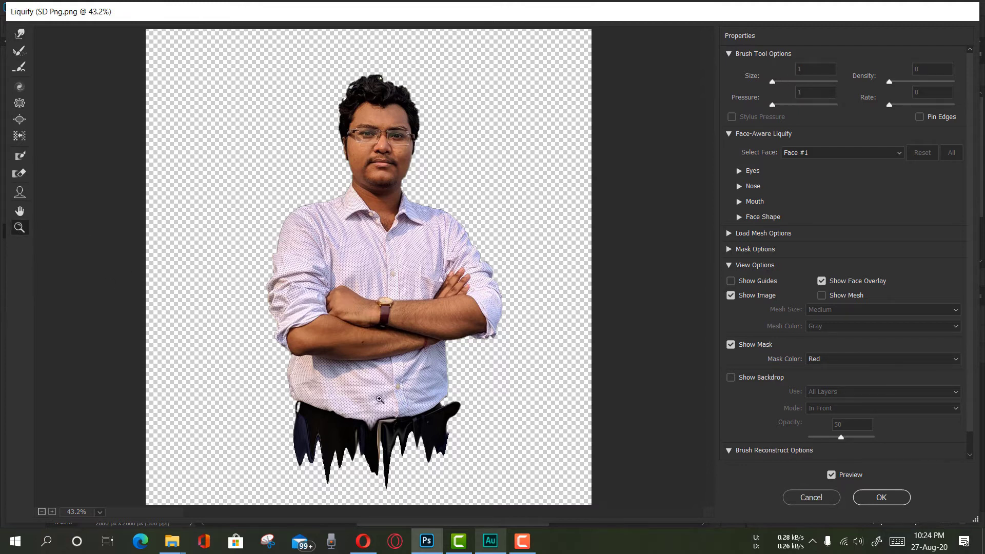
{"action": "mouse_move", "coordinate": [388, 443]}
{"action": "left_mouse_down"}
{"action": "mouse_move", "coordinate": [436, 460]}
{"action": "mouse_move", "coordinate": [467, 488]}
{"action": "mouse_move", "coordinate": [608, 516]}
{"action": "mouse_move", "coordinate": [597, 510]}
{"action": "left_mouse_up"}
{"action": "mouse_move", "coordinate": [250, 300]}
{"action": "left_mouse_down"}
{"action": "mouse_move", "coordinate": [458, 258]}
{"action": "mouse_move", "coordinate": [610, 194]}
{"action": "left_mouse_up"}
{"action": "left_click", "coordinate": [20, 34]}
{"action": "mouse_move", "coordinate": [370, 303]}
{"action": "left_mouse_down"}
{"action": "mouse_move", "coordinate": [363, 343]}
{"action": "mouse_move", "coordinate": [334, 354]}
{"action": "mouse_move", "coordinate": [335, 450]}
{"action": "left_mouse_up"}
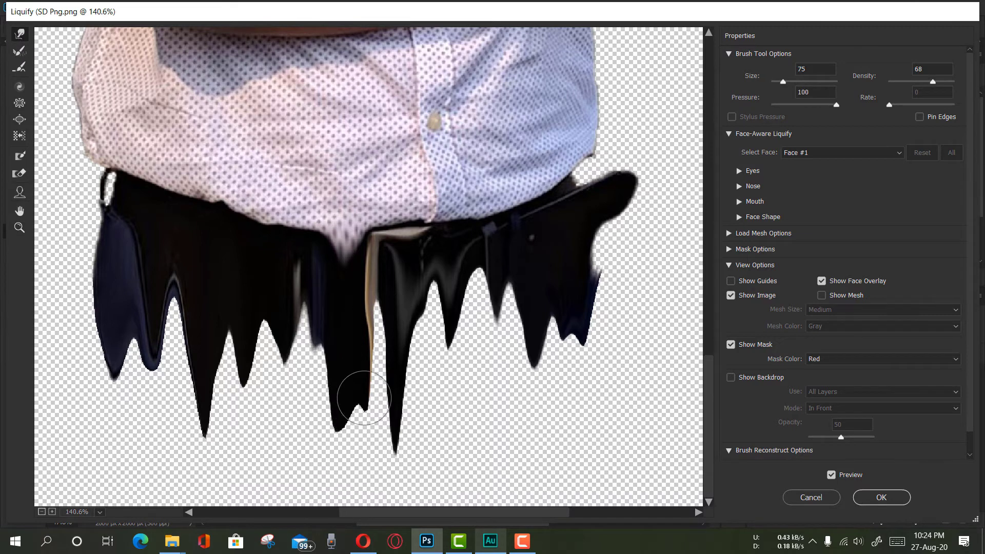
{"action": "left_click_drag", "start_coordinate": [365, 398], "coordinate": [366, 478]}
{"action": "left_click_drag", "start_coordinate": [325, 421], "coordinate": [330, 531]}
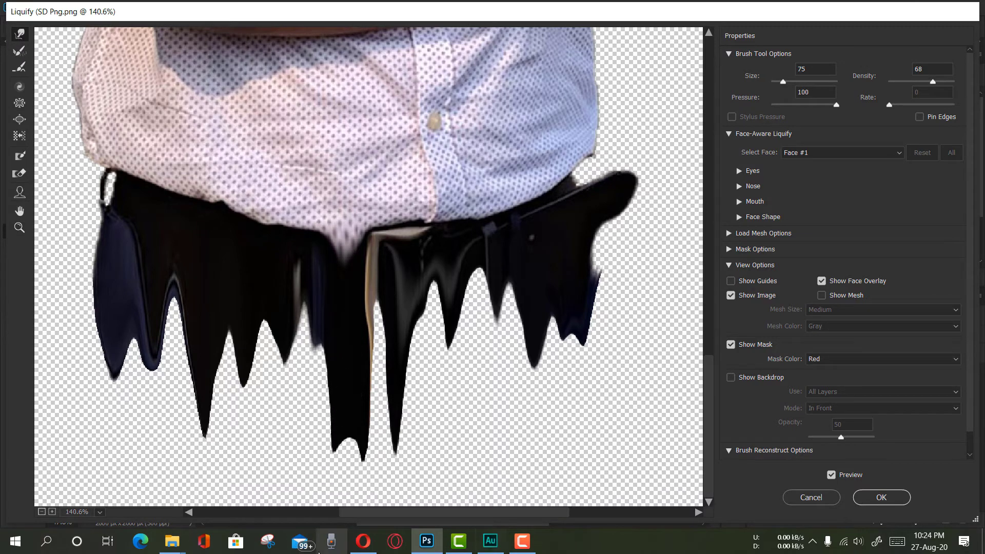
Stretch the drips on the right side of the trousers further down and apply the Liquify filter
{"action": "left_click_drag", "start_coordinate": [442, 327], "coordinate": [449, 446]}
{"action": "mouse_move", "coordinate": [488, 308]}
{"action": "left_mouse_down"}
{"action": "mouse_move", "coordinate": [503, 345]}
{"action": "mouse_move", "coordinate": [505, 406]}
{"action": "left_mouse_up"}
{"action": "mouse_move", "coordinate": [591, 241]}
{"action": "left_mouse_down"}
{"action": "mouse_move", "coordinate": [613, 278]}
{"action": "mouse_move", "coordinate": [622, 364]}
{"action": "left_mouse_up"}
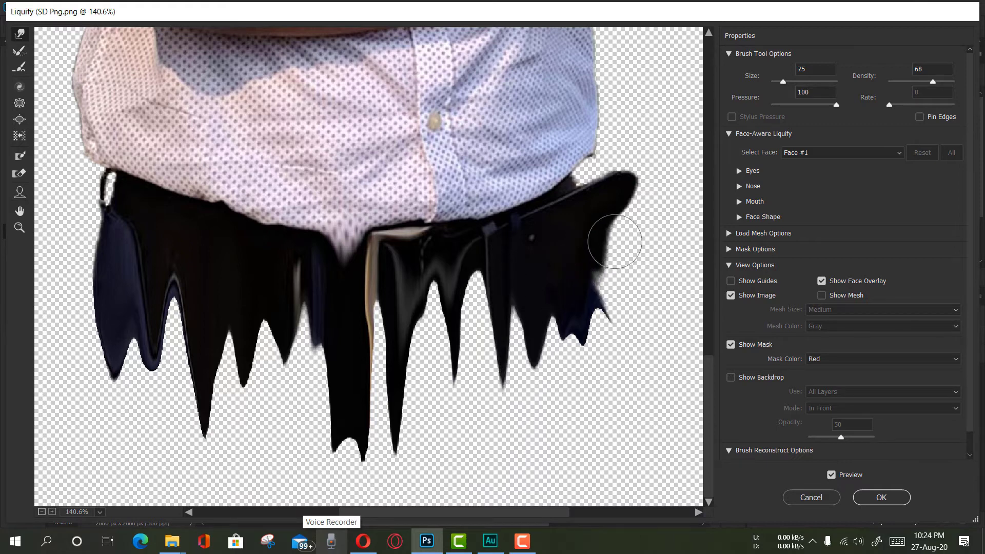
{"action": "left_click_drag", "start_coordinate": [614, 242], "coordinate": [636, 417]}
{"action": "left_click_drag", "start_coordinate": [587, 295], "coordinate": [595, 481]}
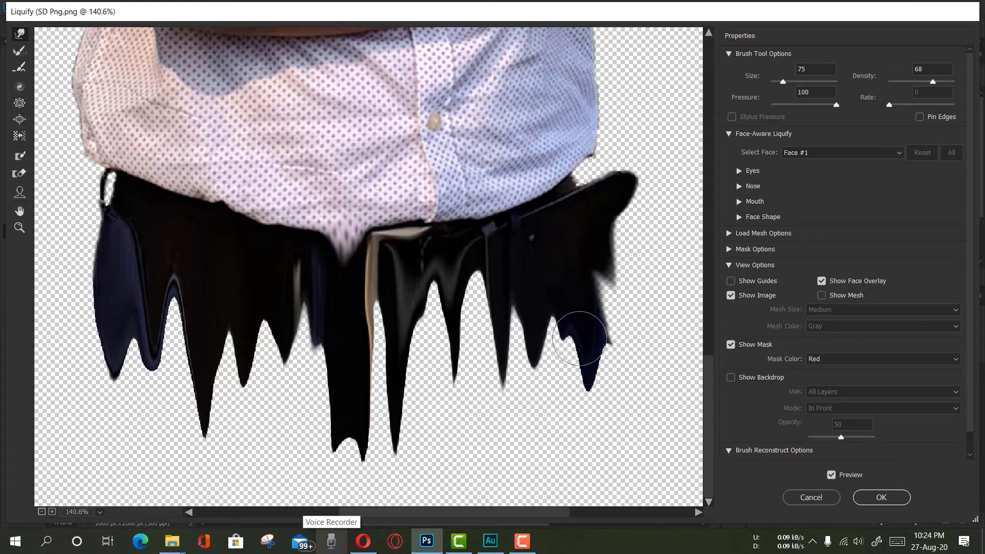
{"action": "left_click_drag", "start_coordinate": [589, 330], "coordinate": [598, 473]}
{"action": "left_click_drag", "start_coordinate": [587, 328], "coordinate": [587, 446]}
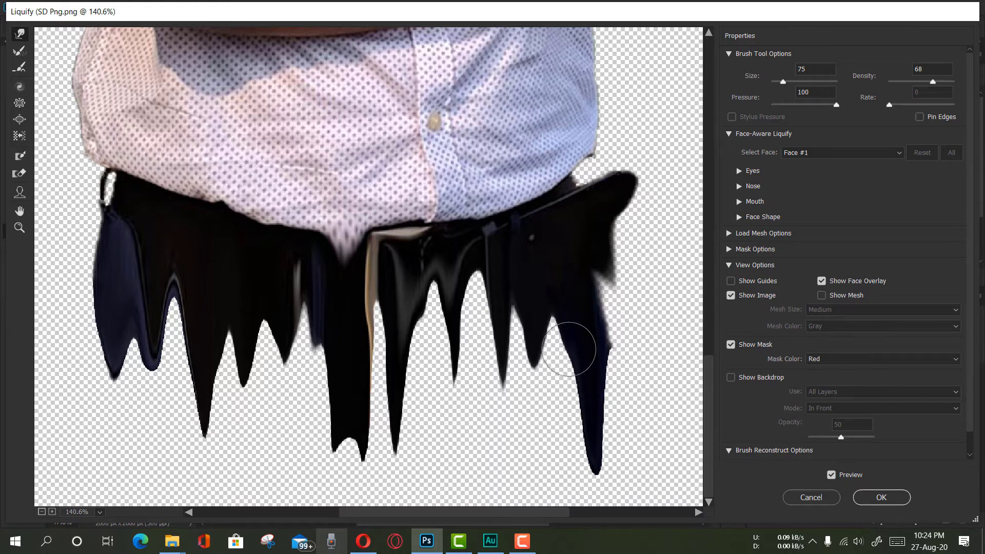
{"action": "left_click_drag", "start_coordinate": [576, 352], "coordinate": [572, 455]}
{"action": "mouse_move", "coordinate": [606, 228]}
{"action": "left_mouse_down"}
{"action": "mouse_move", "coordinate": [611, 271]}
{"action": "mouse_move", "coordinate": [631, 277]}
{"action": "left_mouse_up"}
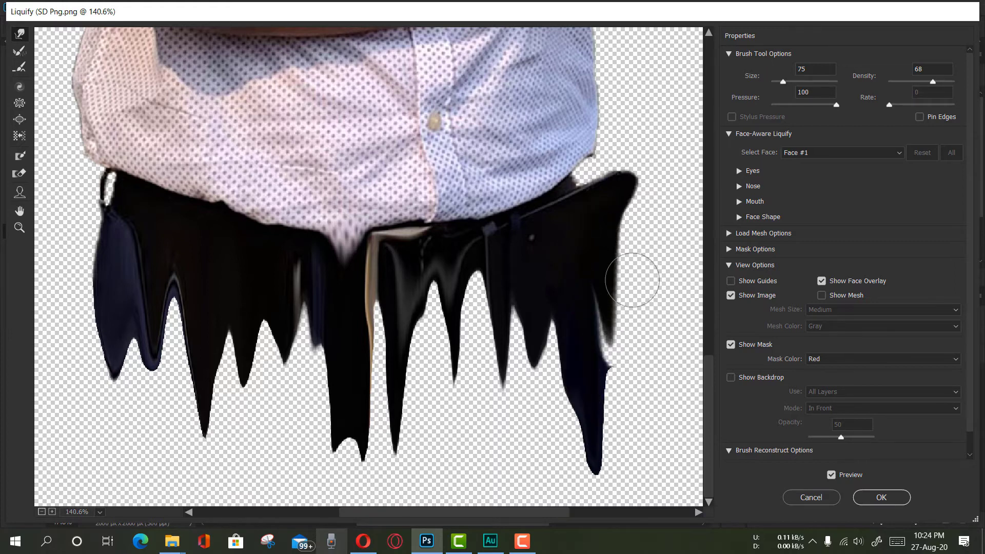
{"action": "left_click_drag", "start_coordinate": [627, 241], "coordinate": [642, 469]}
{"action": "left_click_drag", "start_coordinate": [610, 357], "coordinate": [627, 473]}
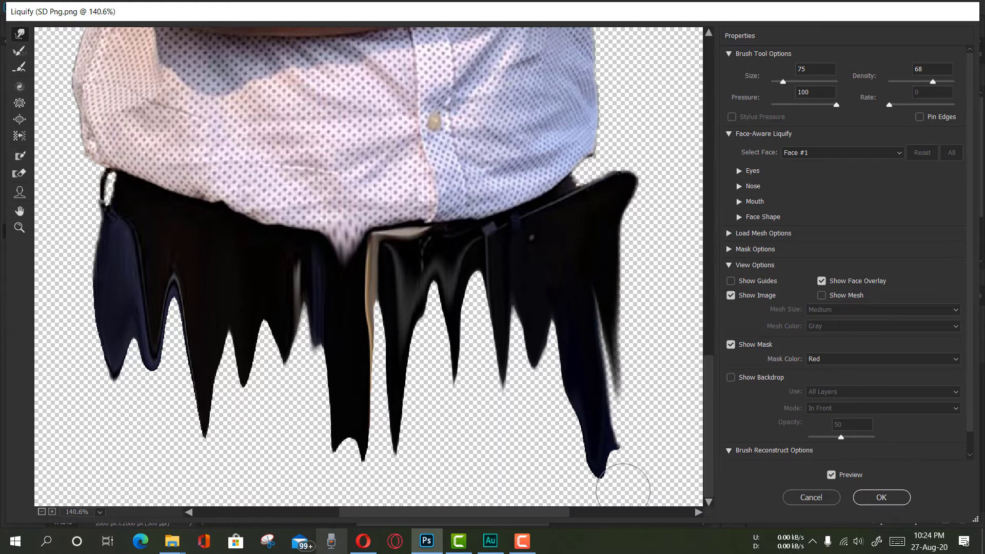
{"action": "left_click", "coordinate": [876, 504]}
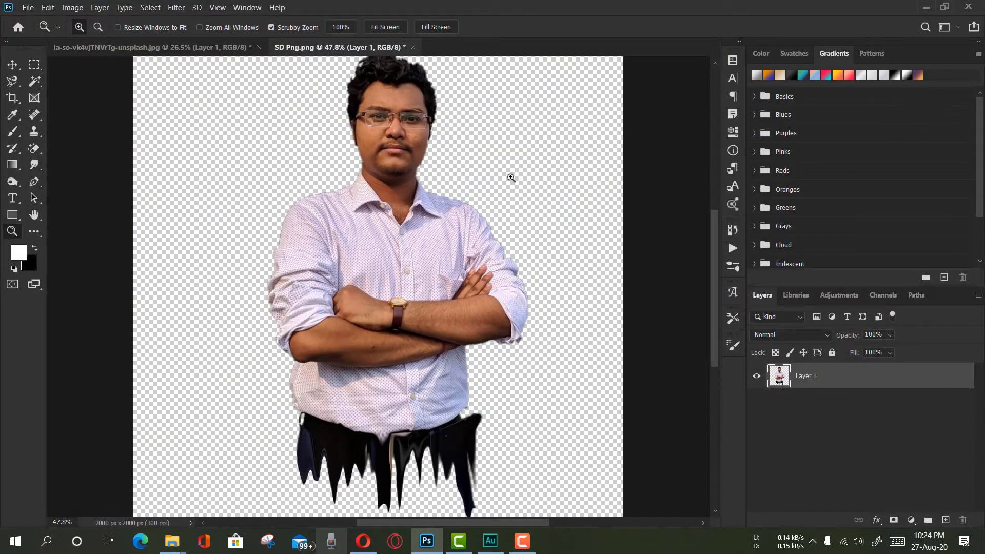
Switch to the street photo and examine the stone step beside the red gate and potted plant at close range
{"action": "left_click", "coordinate": [232, 48]}
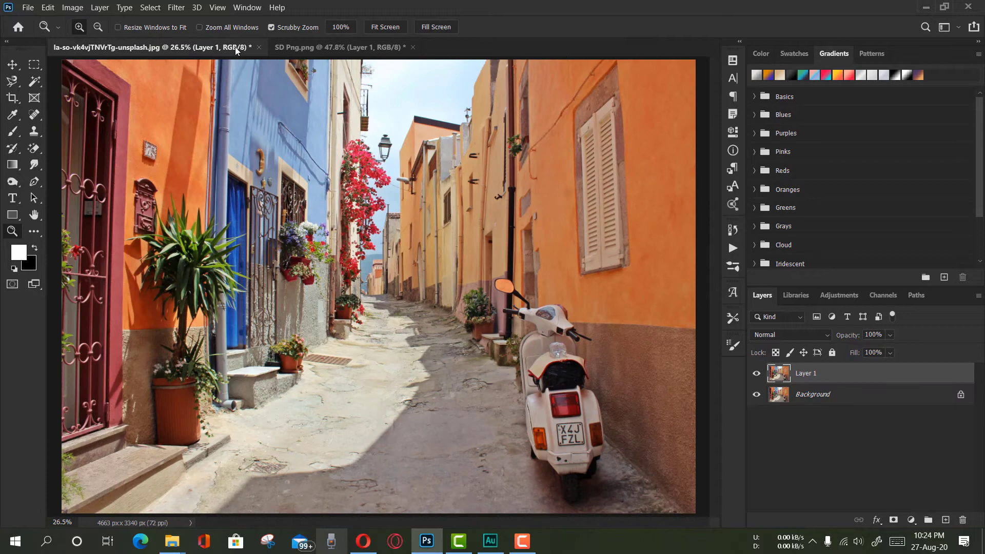
{"action": "left_click", "coordinate": [175, 9]}
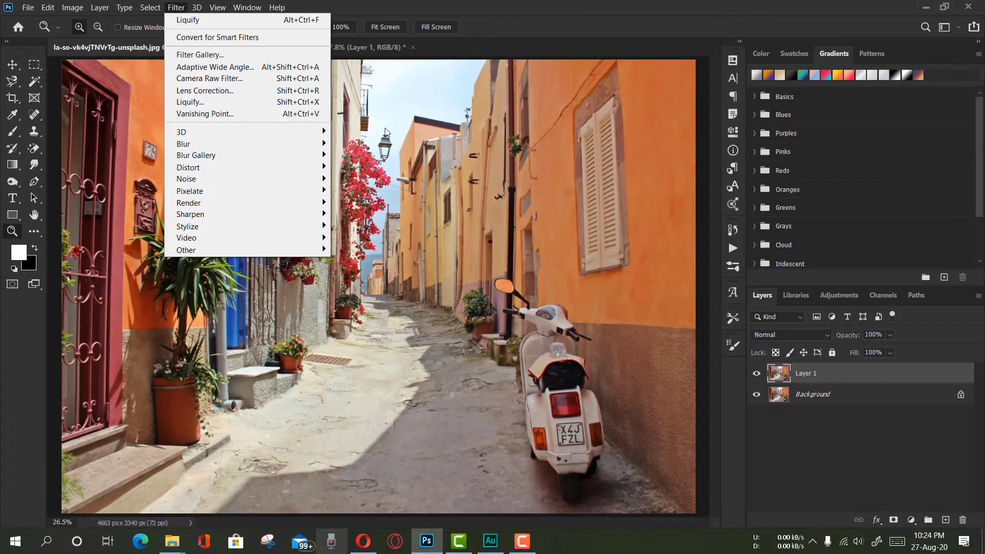
{"action": "key", "text": "Escape"}
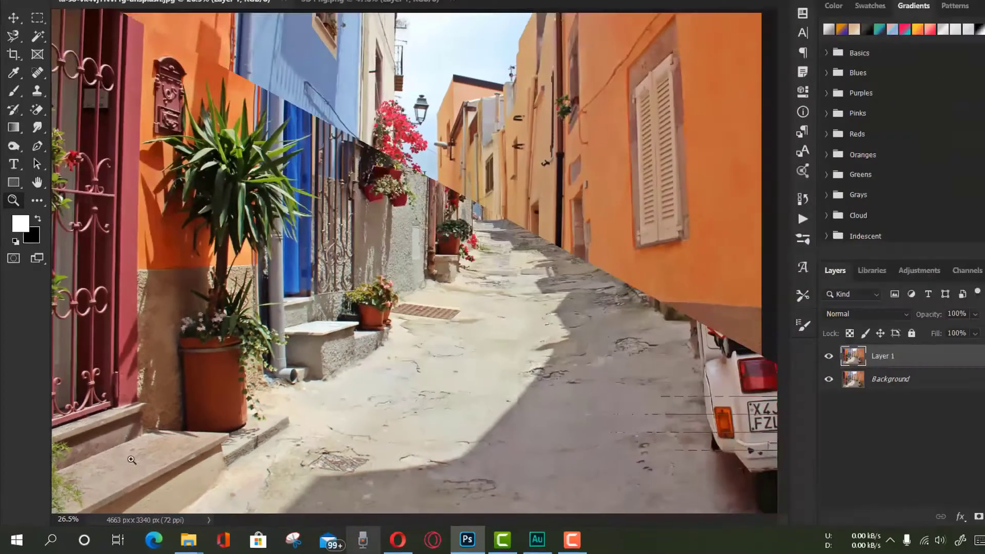
{"action": "left_click_drag", "start_coordinate": [132, 461], "coordinate": [149, 462]}
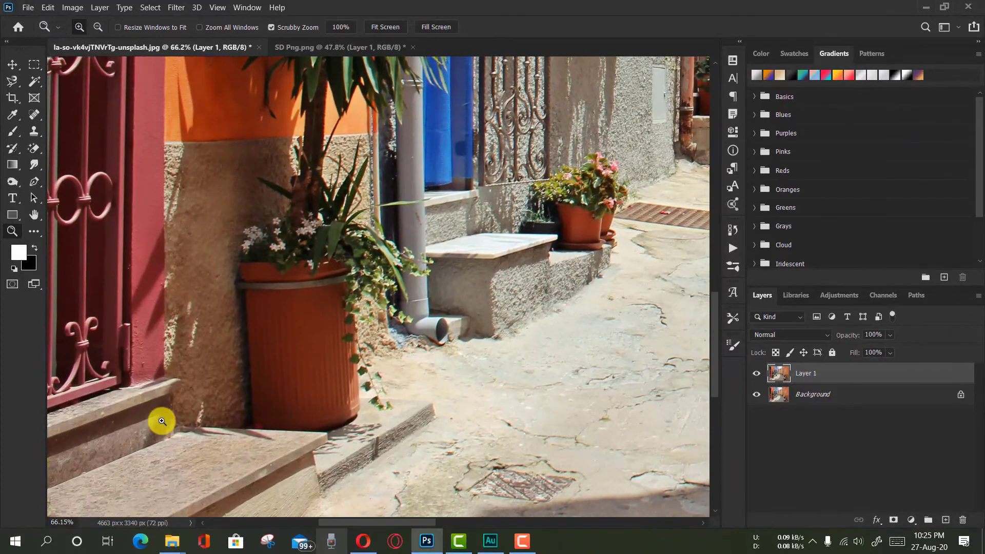
{"action": "left_click_drag", "start_coordinate": [188, 398], "coordinate": [361, 206]}
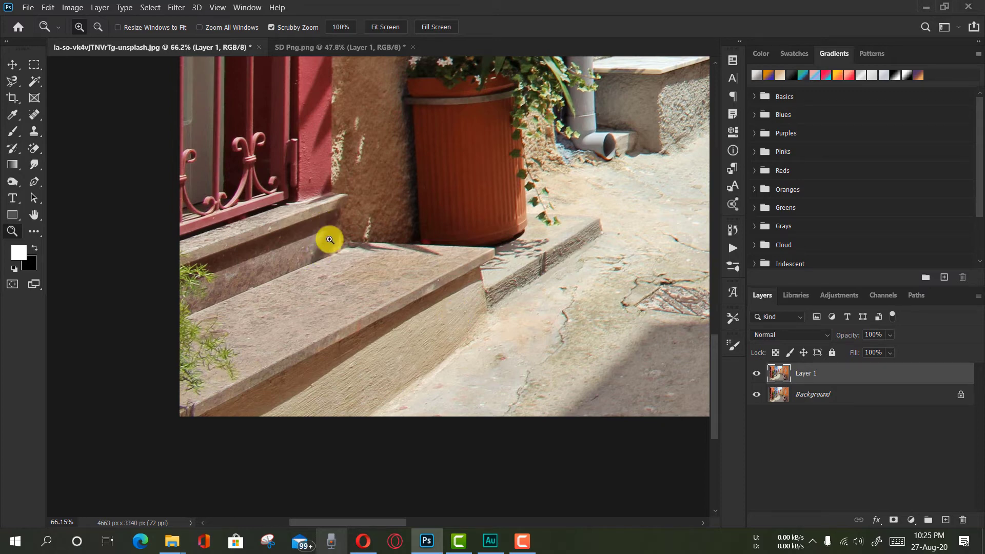
{"action": "left_click_drag", "start_coordinate": [479, 249], "coordinate": [431, 228]}
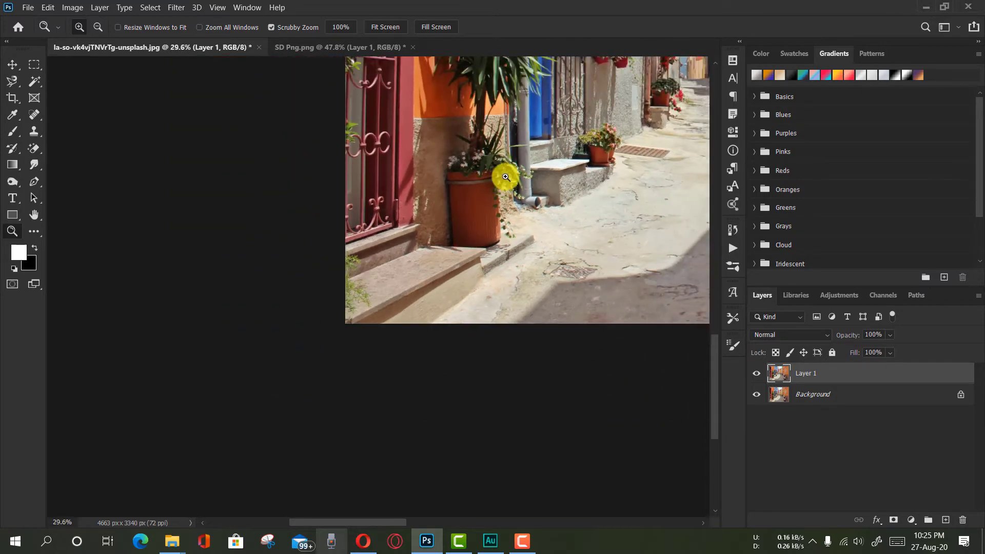
{"action": "left_click_drag", "start_coordinate": [503, 176], "coordinate": [342, 369]}
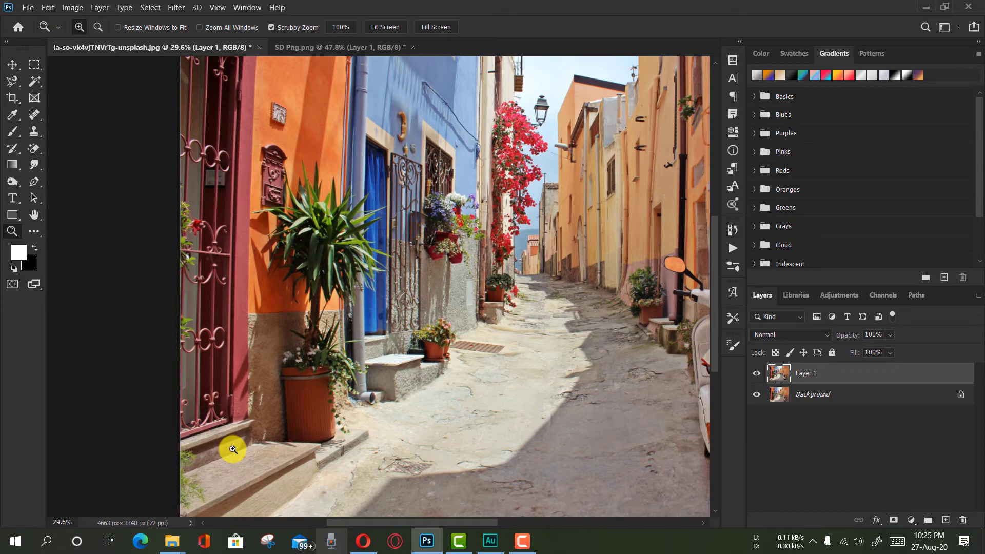
{"action": "left_click", "coordinate": [176, 7]}
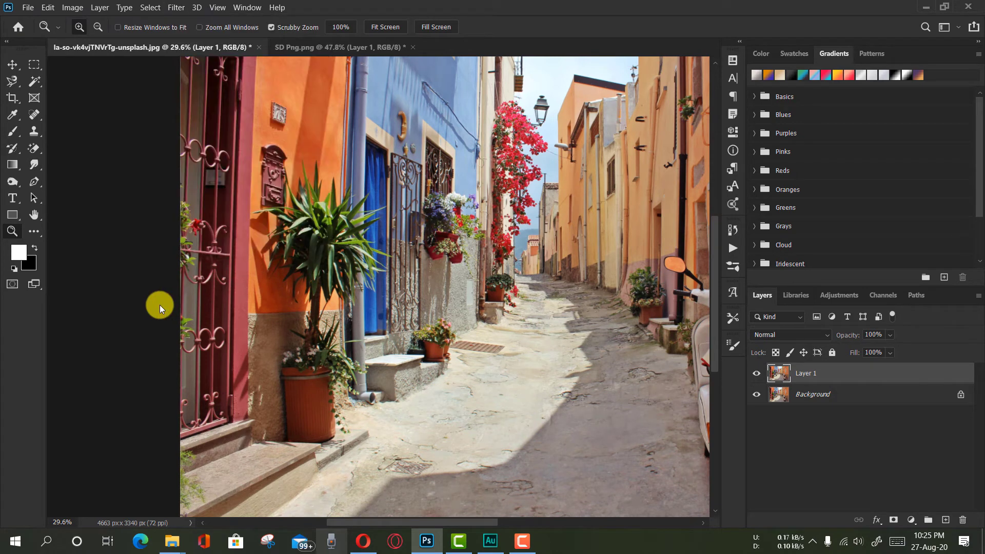
{"action": "left_click_drag", "start_coordinate": [516, 285], "coordinate": [501, 271]}
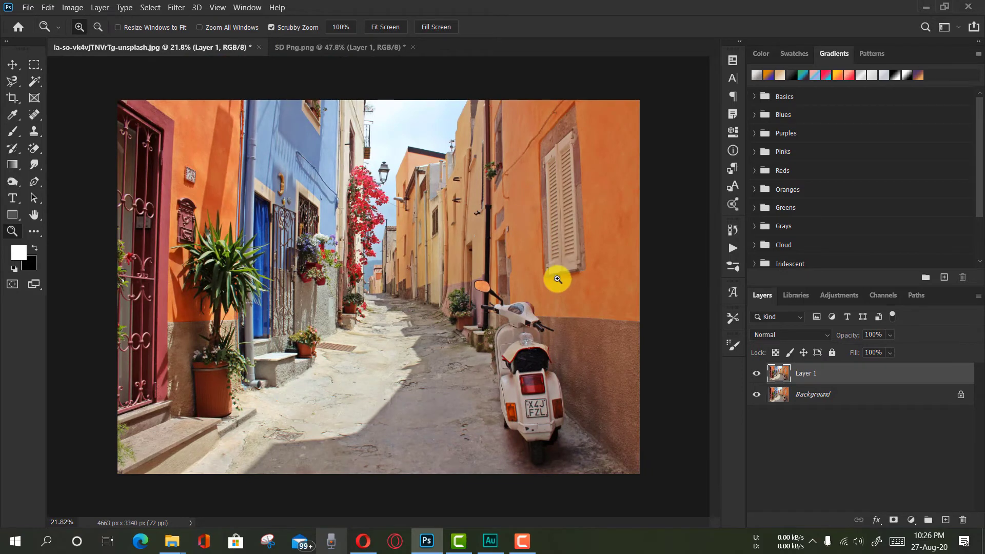
{"action": "left_click_drag", "start_coordinate": [189, 424], "coordinate": [224, 442]}
{"action": "left_click_drag", "start_coordinate": [273, 378], "coordinate": [420, 249]}
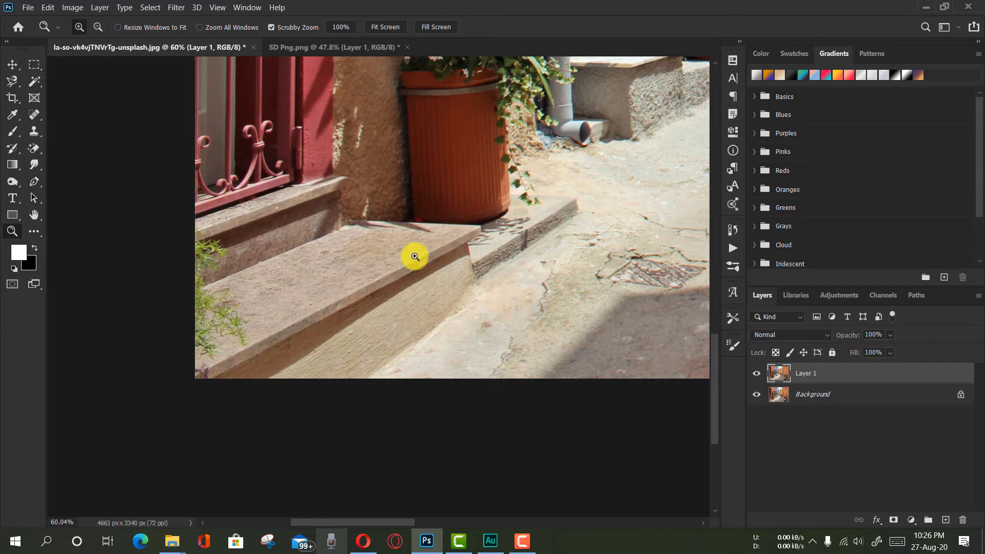
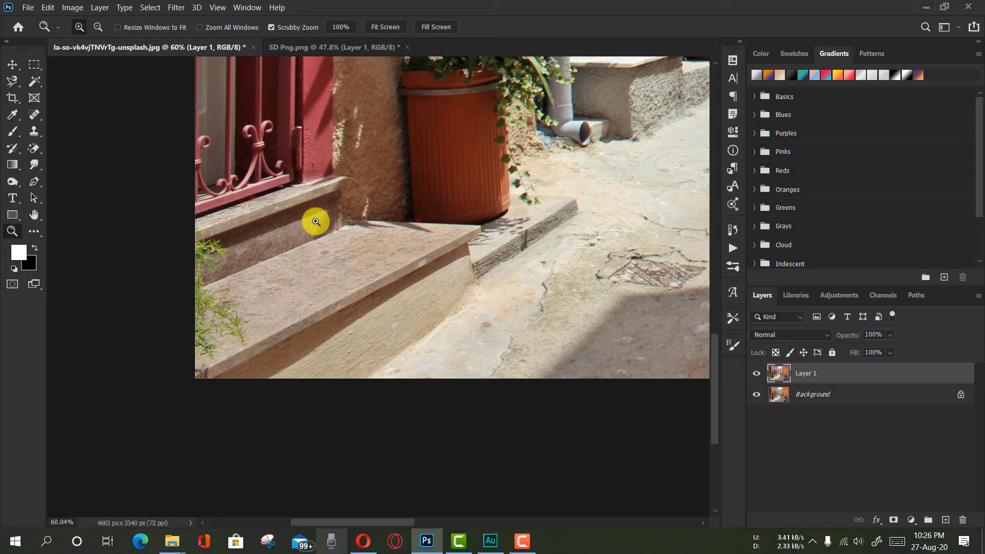
Try out Vanishing Point by outlining a four-corner perspective plane on the stone step's upper surface, and cancel the filter
{"action": "left_click", "coordinate": [385, 27]}
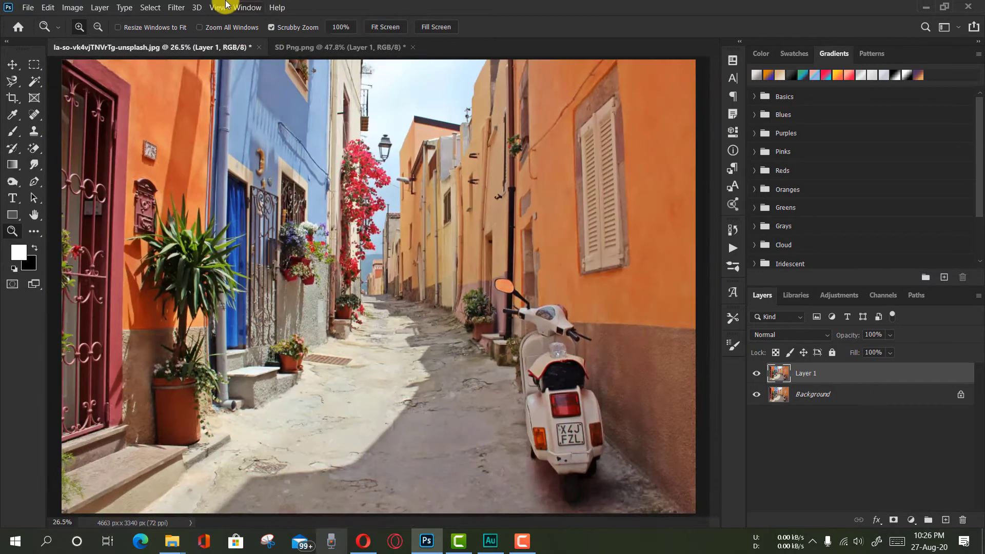
{"action": "left_click", "coordinate": [177, 8]}
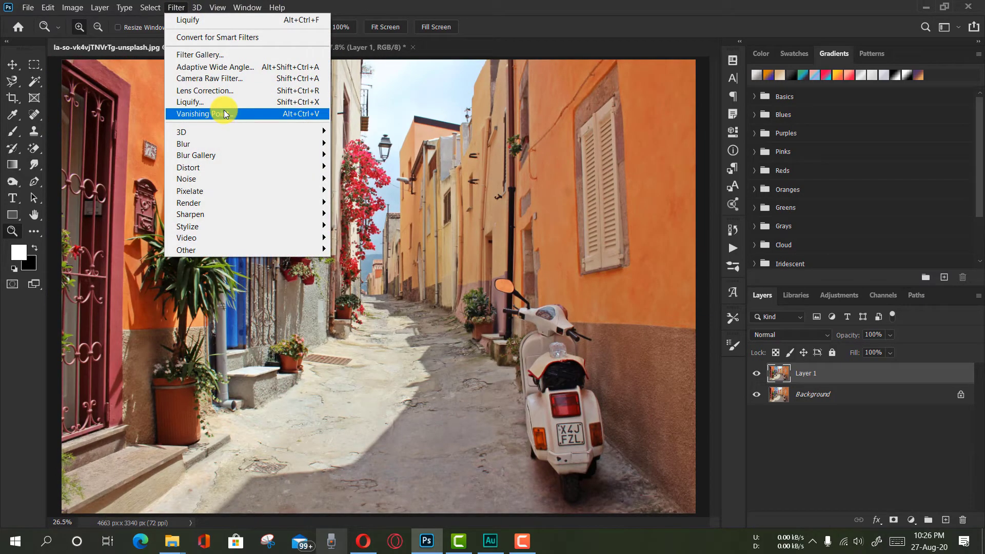
{"action": "left_click", "coordinate": [224, 112]}
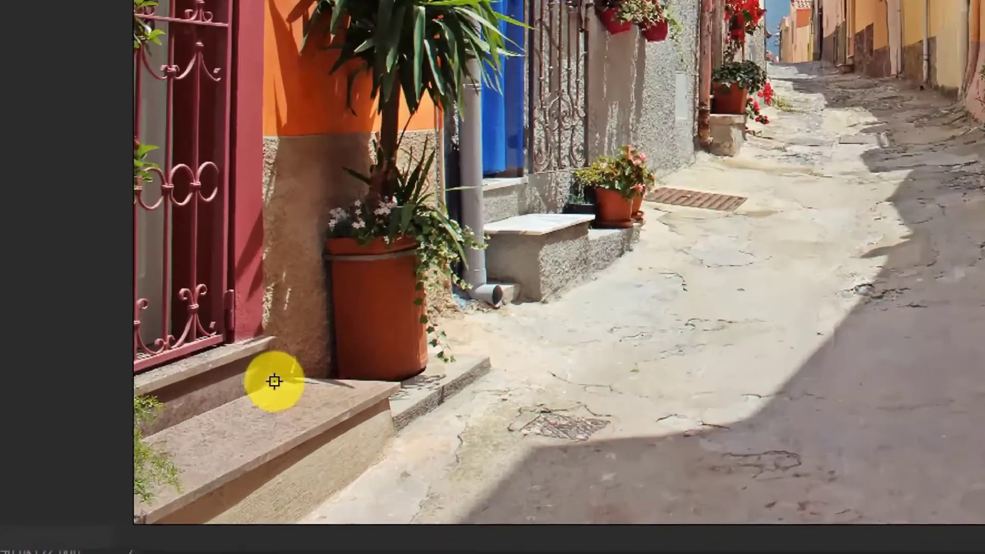
{"action": "left_click", "coordinate": [257, 445]}
{"action": "left_click", "coordinate": [443, 354]}
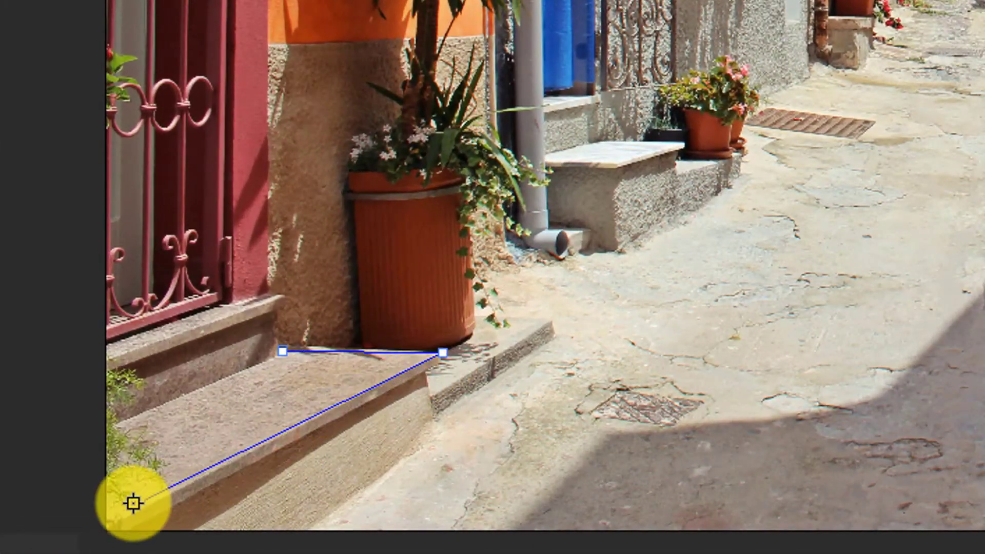
{"action": "left_click", "coordinate": [108, 527]}
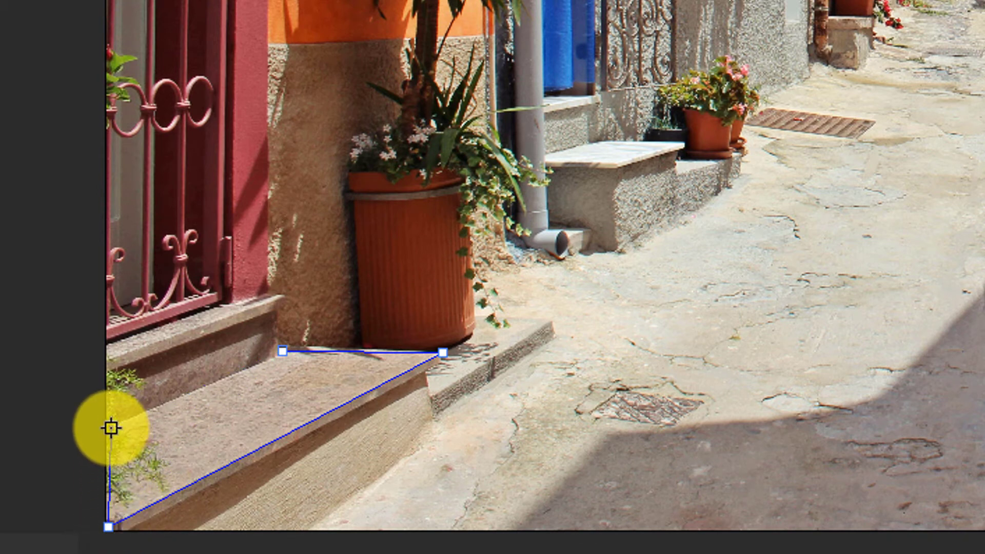
{"action": "left_click", "coordinate": [111, 428]}
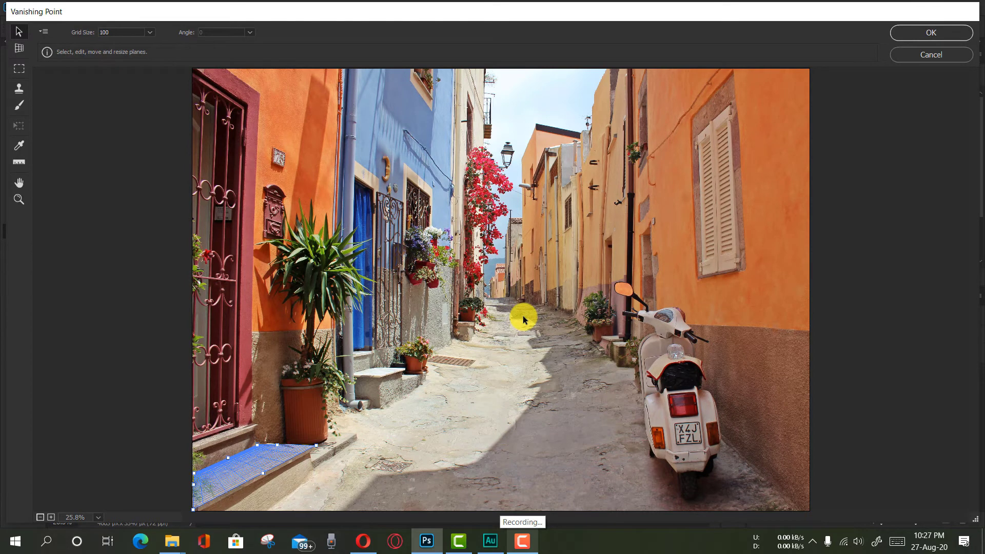
{"action": "left_click", "coordinate": [909, 57]}
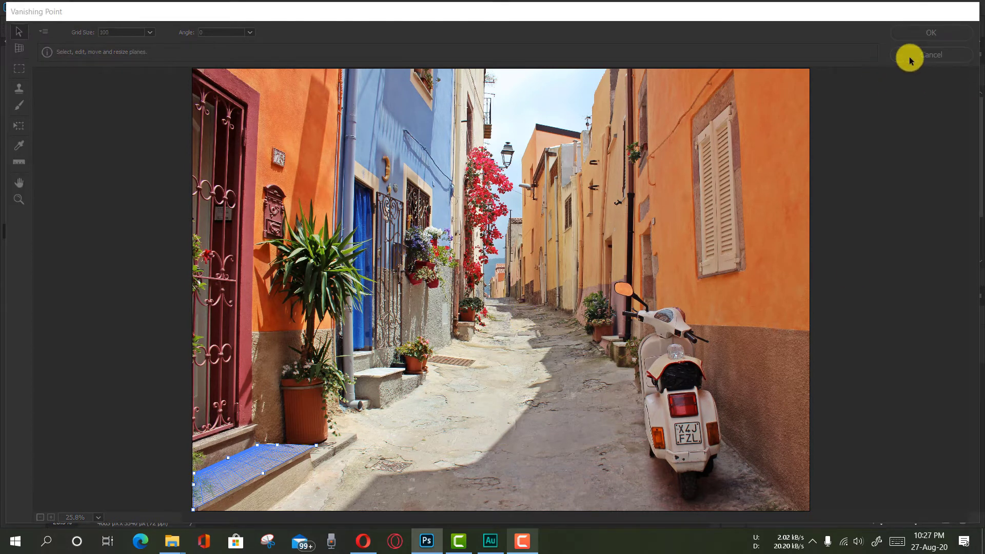
Review the 3D filters for generating bump and normal maps, along with the separate 3D commands and the Distort filters
{"action": "left_click", "coordinate": [176, 7]}
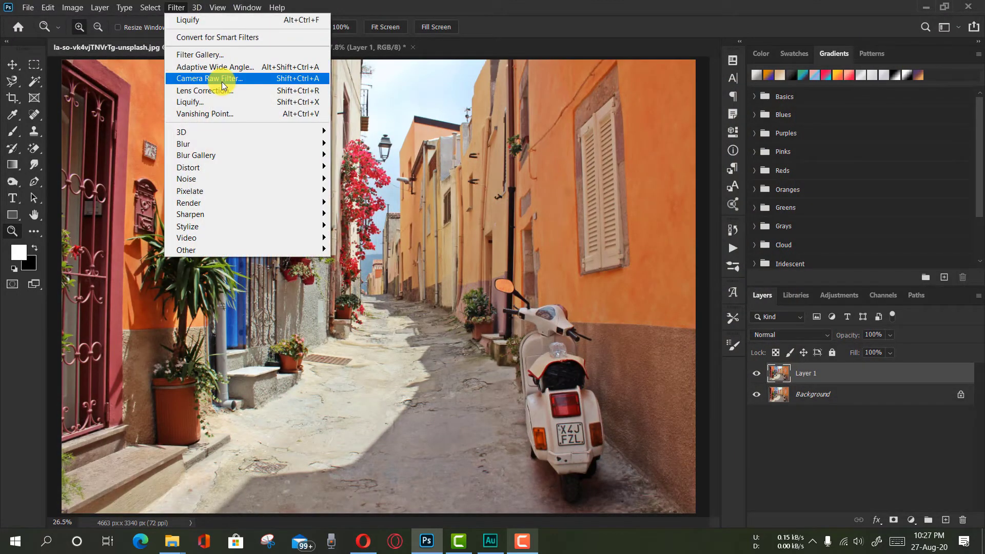
{"action": "mouse_move", "coordinate": [228, 127]}
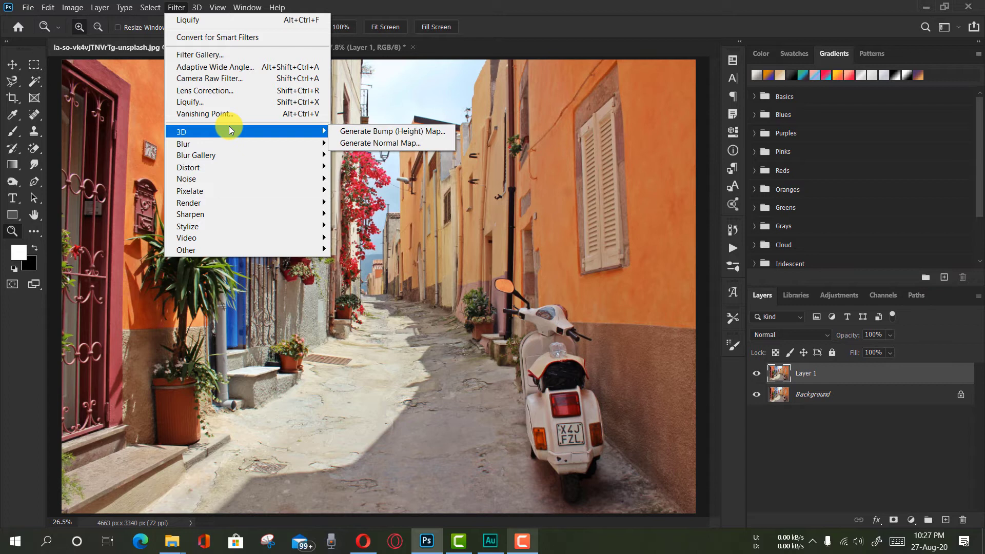
{"action": "left_click", "coordinate": [654, 208]}
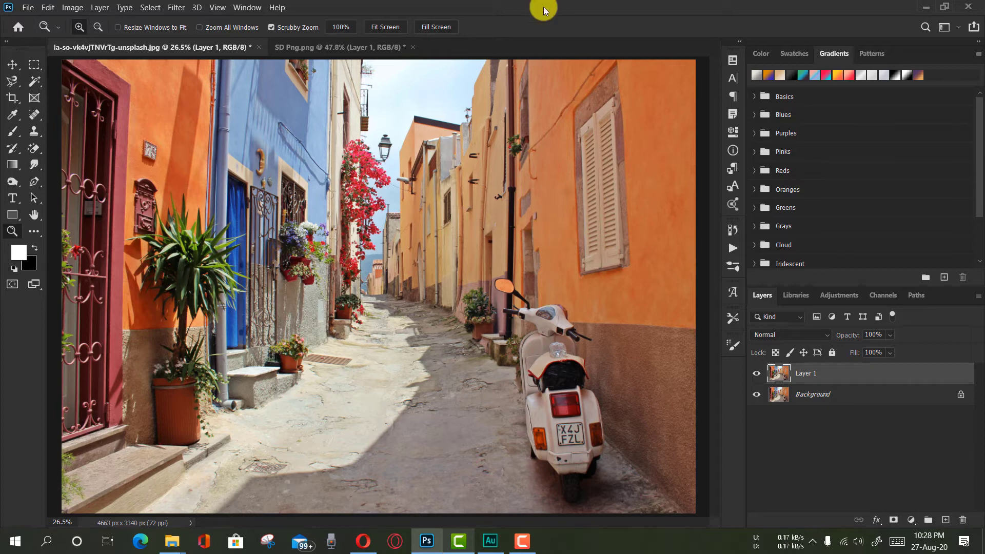
{"action": "left_click", "coordinate": [175, 7]}
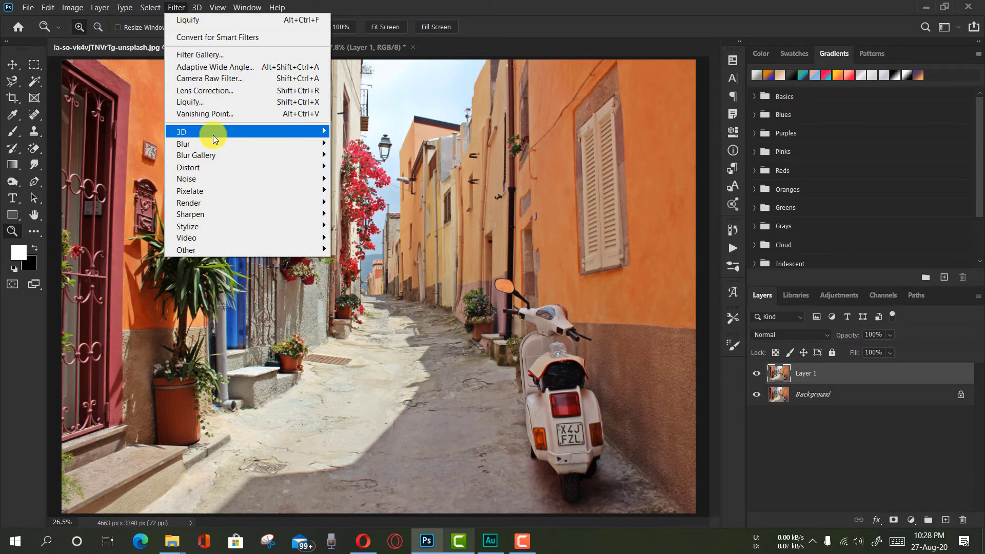
{"action": "left_click", "coordinate": [197, 6]}
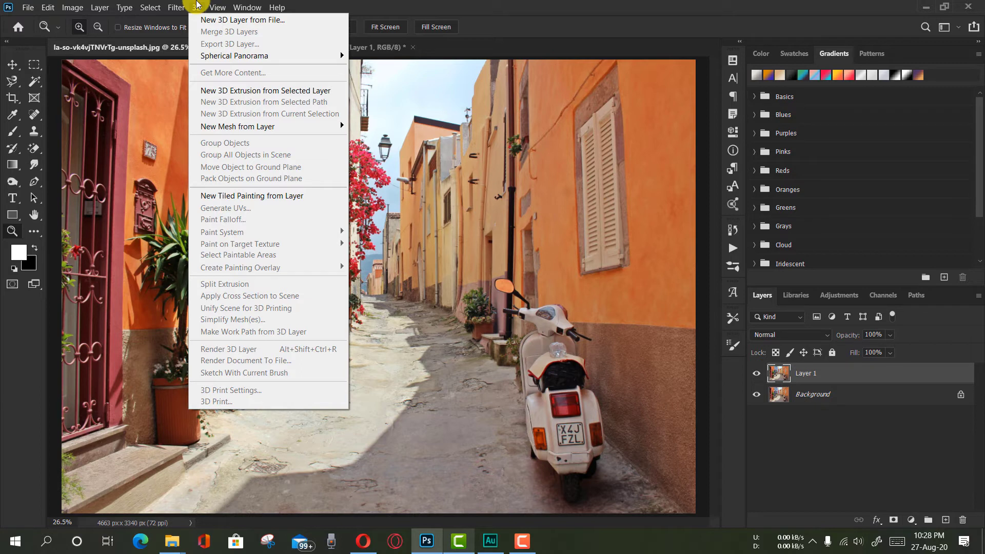
{"action": "mouse_move", "coordinate": [175, 5]}
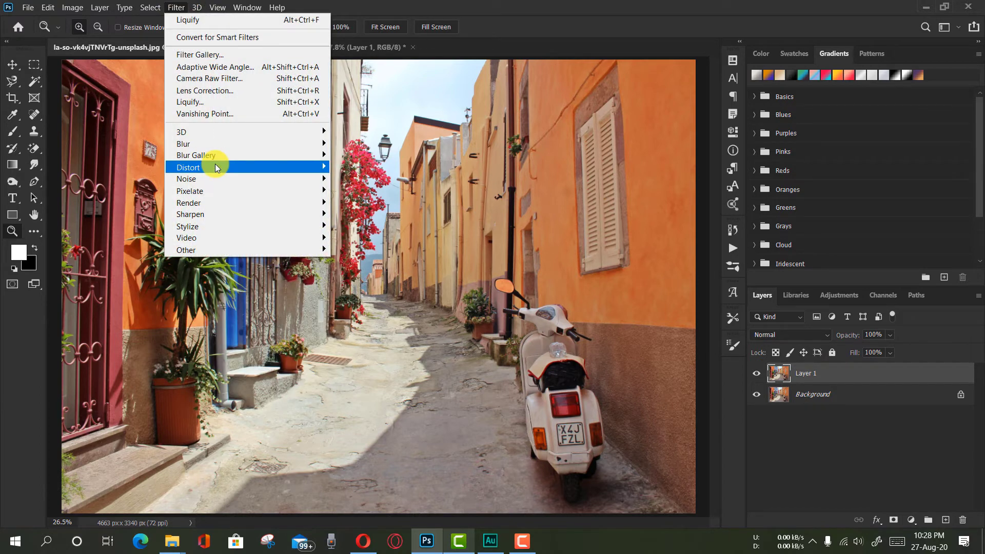
{"action": "mouse_move", "coordinate": [216, 166]}
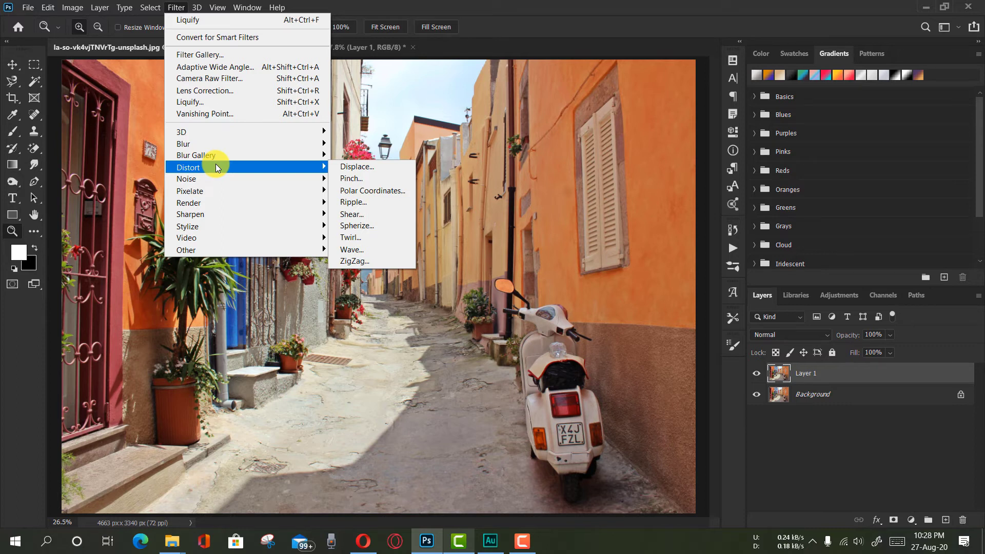
{"action": "mouse_move", "coordinate": [242, 134]}
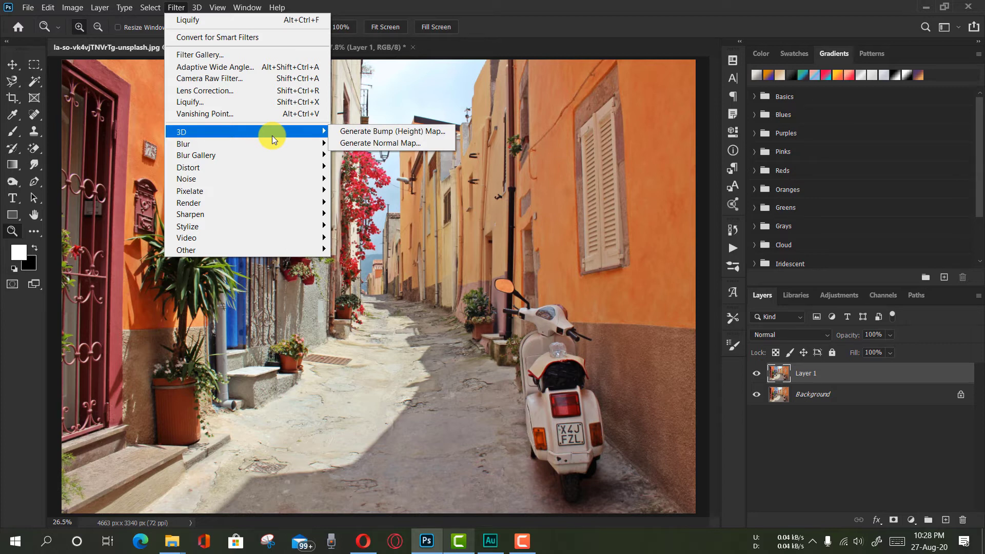
{"action": "left_click", "coordinate": [535, 280]}
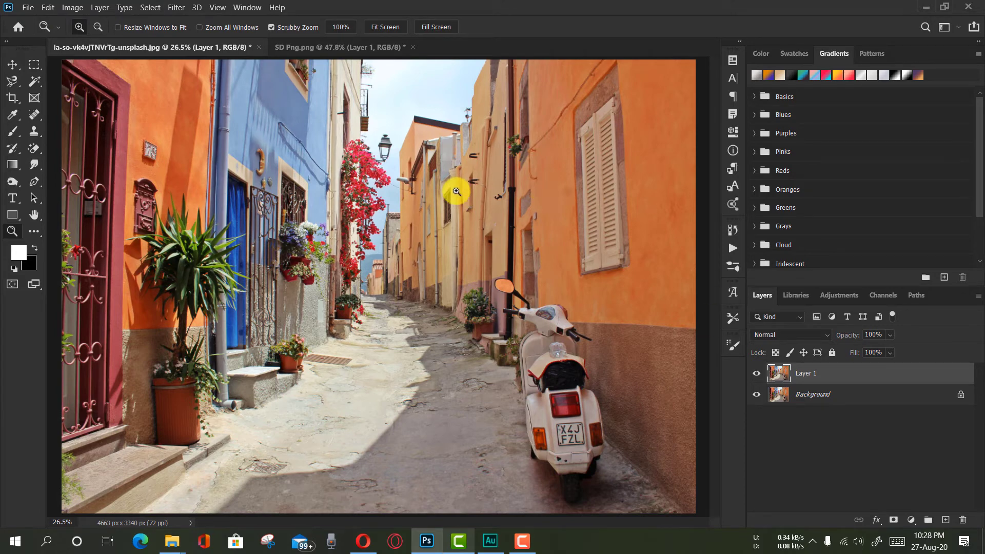
Apply the Blur More filter twice to the street photo's Layer 1
{"action": "left_click", "coordinate": [175, 7]}
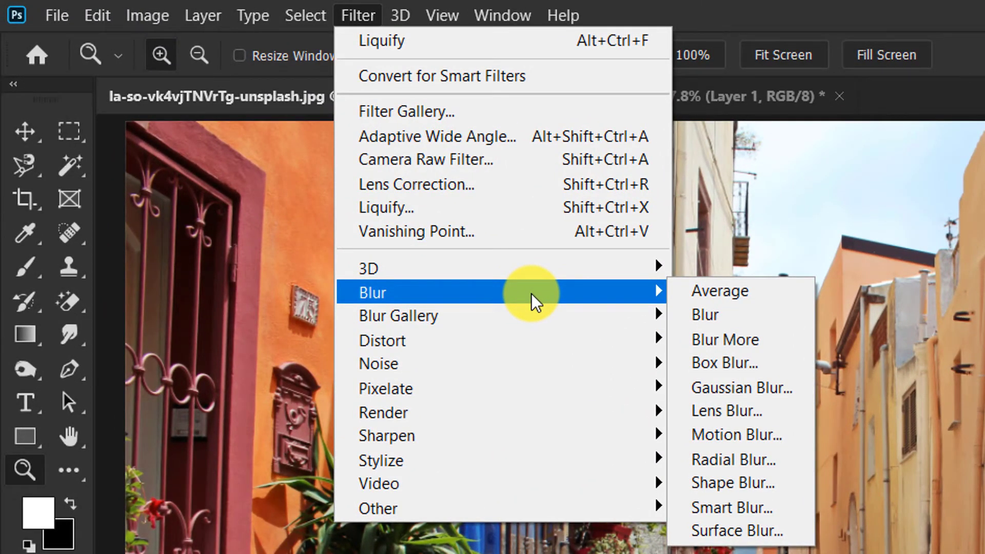
{"action": "mouse_move", "coordinate": [639, 298]}
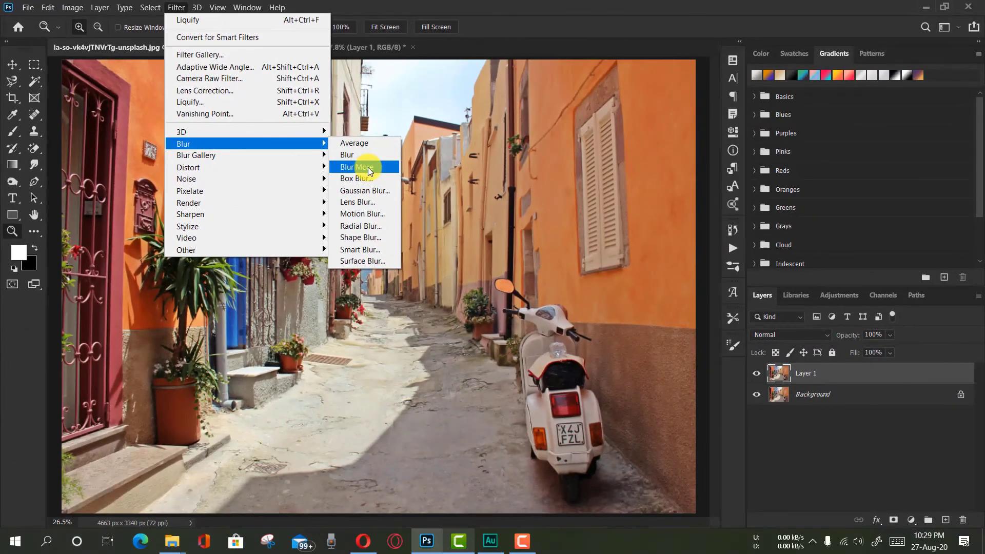
{"action": "left_click", "coordinate": [368, 168]}
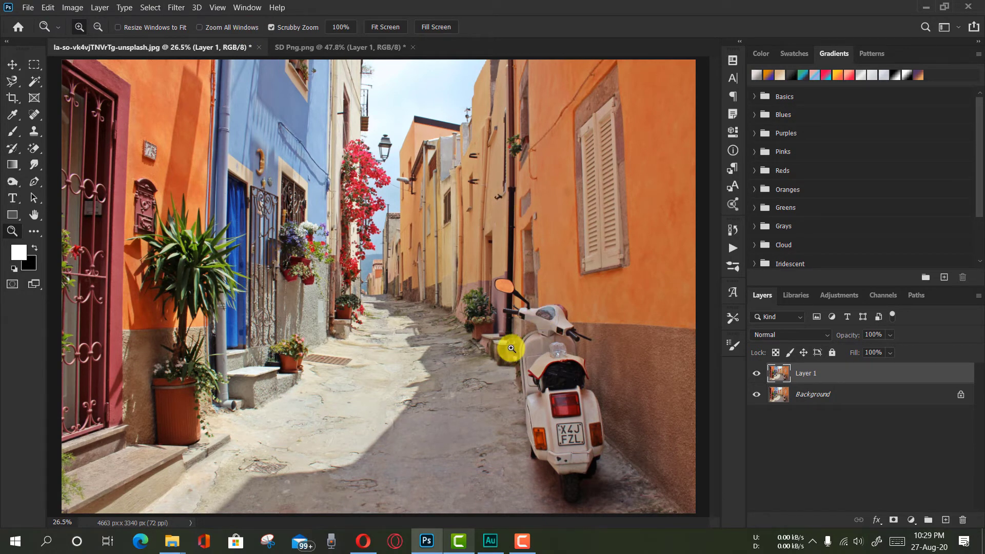
{"action": "left_click", "coordinate": [176, 7]}
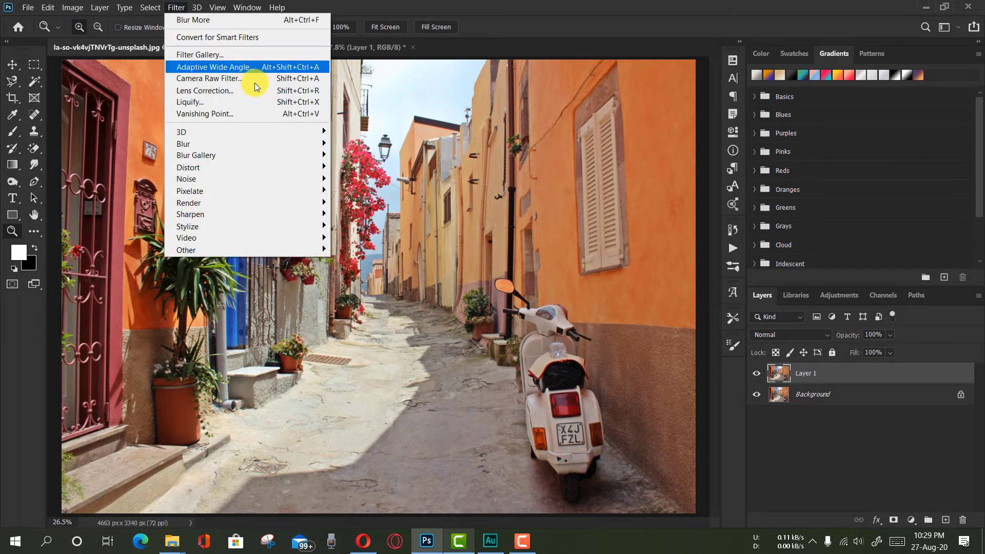
{"action": "left_click", "coordinate": [345, 168]}
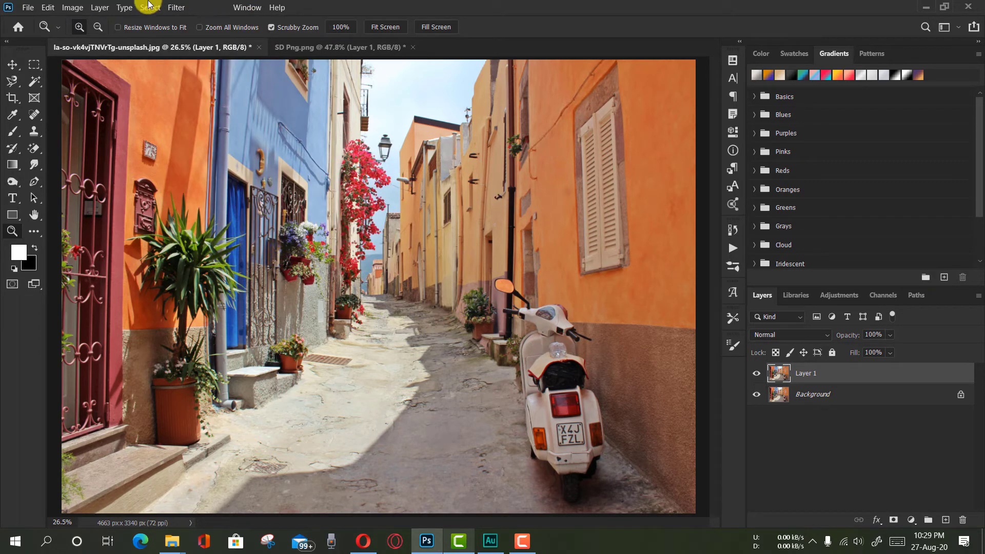
Try out a Gaussian Blur with a 16.6-pixel radius on Layer 1 of the street photo and cancel the filter
{"action": "left_click", "coordinate": [170, 6]}
{"action": "mouse_move", "coordinate": [285, 158]}
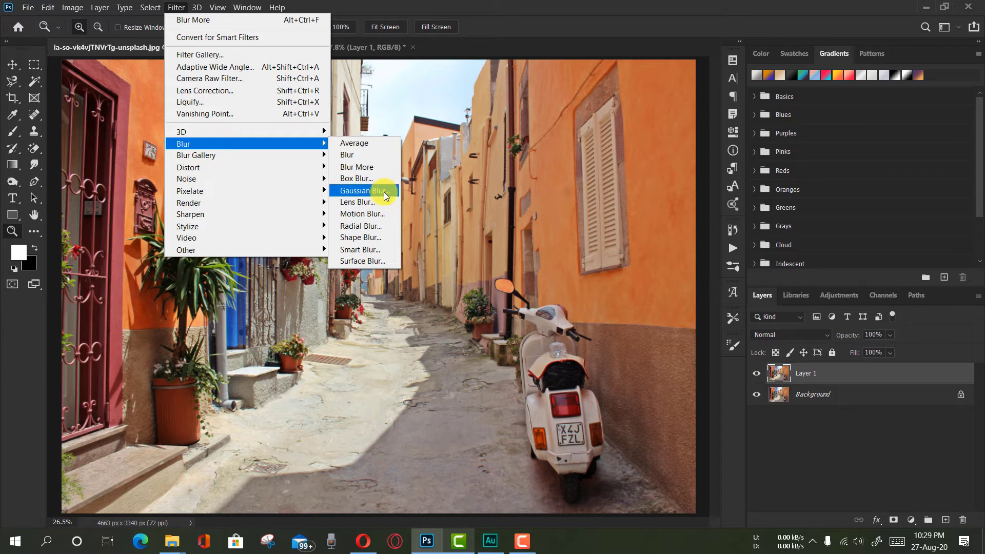
{"action": "left_click", "coordinate": [384, 192]}
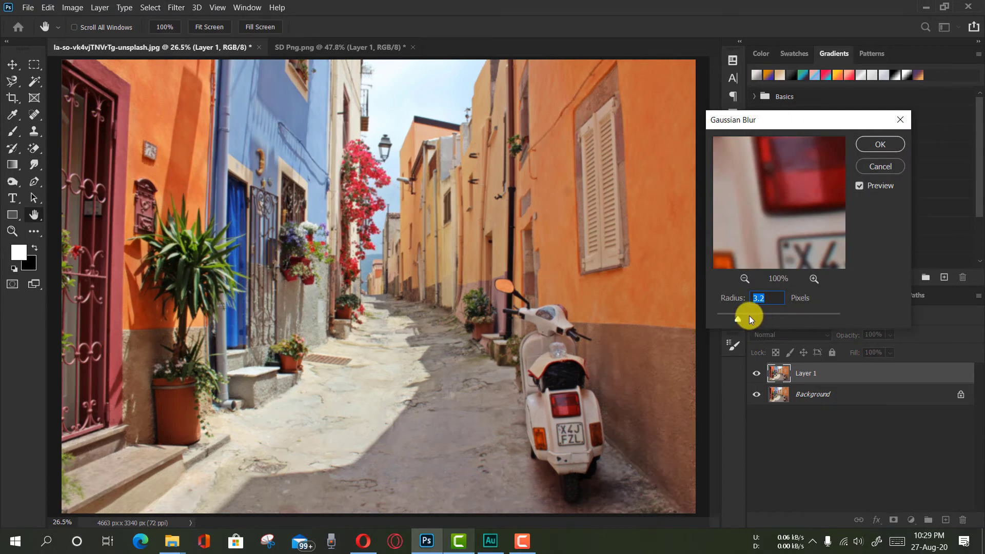
{"action": "left_click_drag", "start_coordinate": [740, 318], "coordinate": [769, 320]}
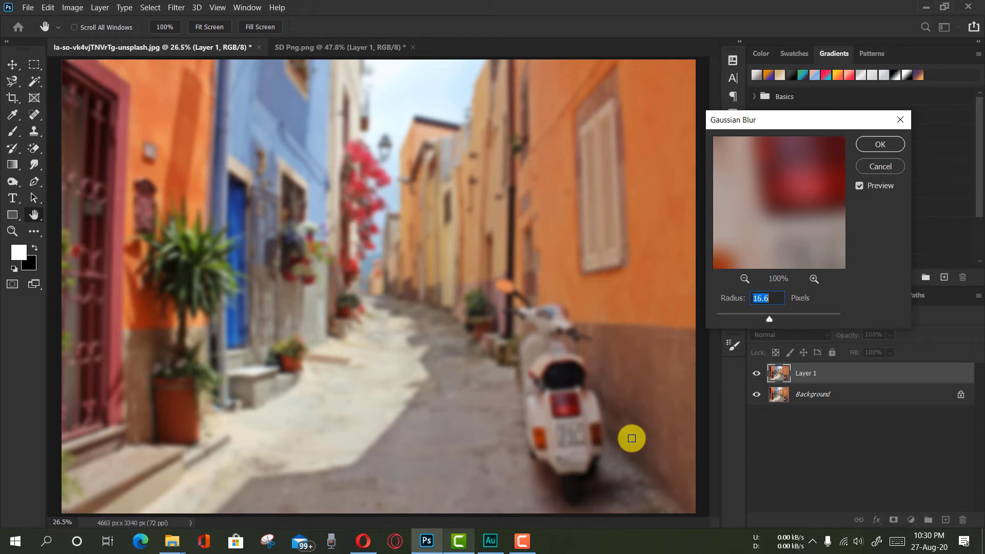
{"action": "left_click", "coordinate": [876, 165]}
Try out Motion Blur at an 18° angle and 16-pixel distance, compare its effect on the scooter's plate, and cancel
{"action": "left_click", "coordinate": [175, 8]}
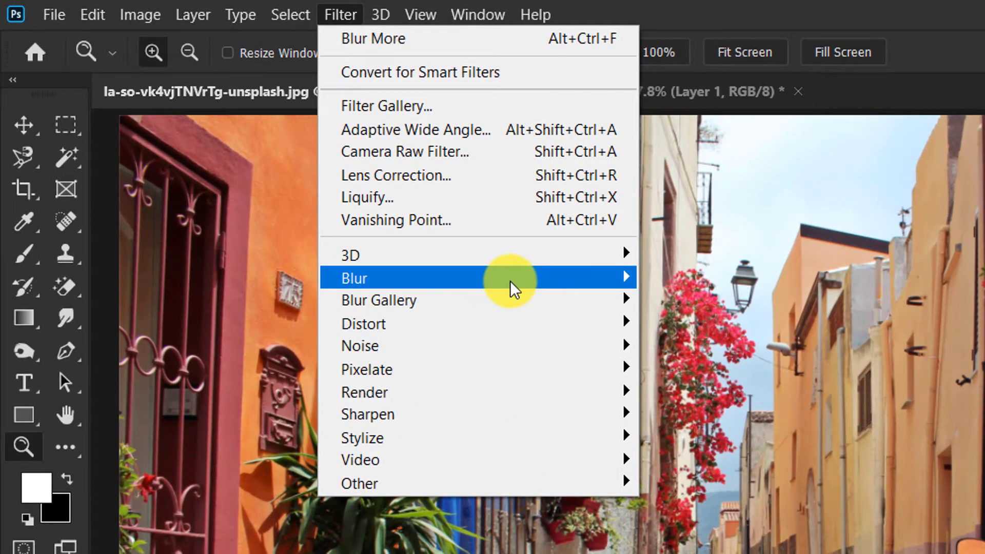
{"action": "mouse_move", "coordinate": [269, 150]}
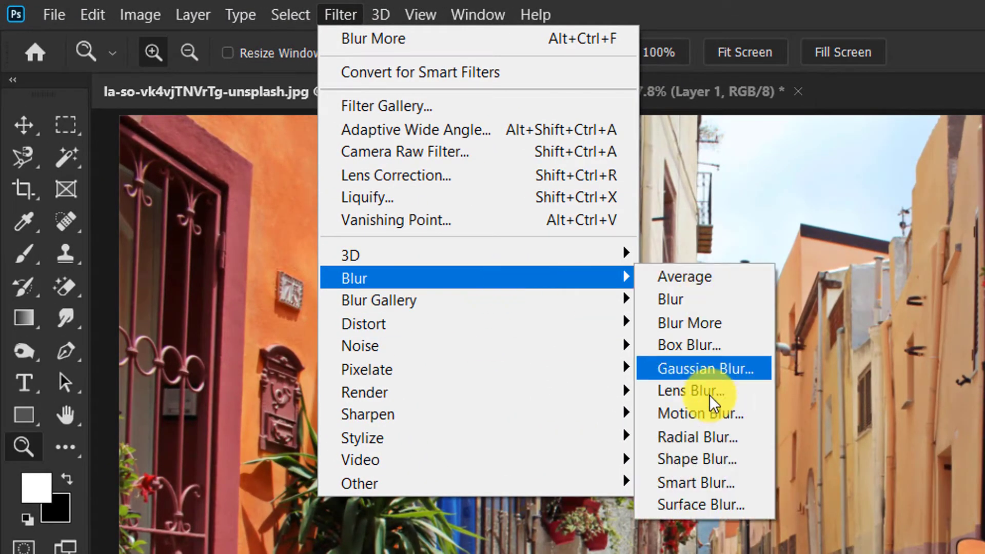
{"action": "left_click", "coordinate": [710, 413]}
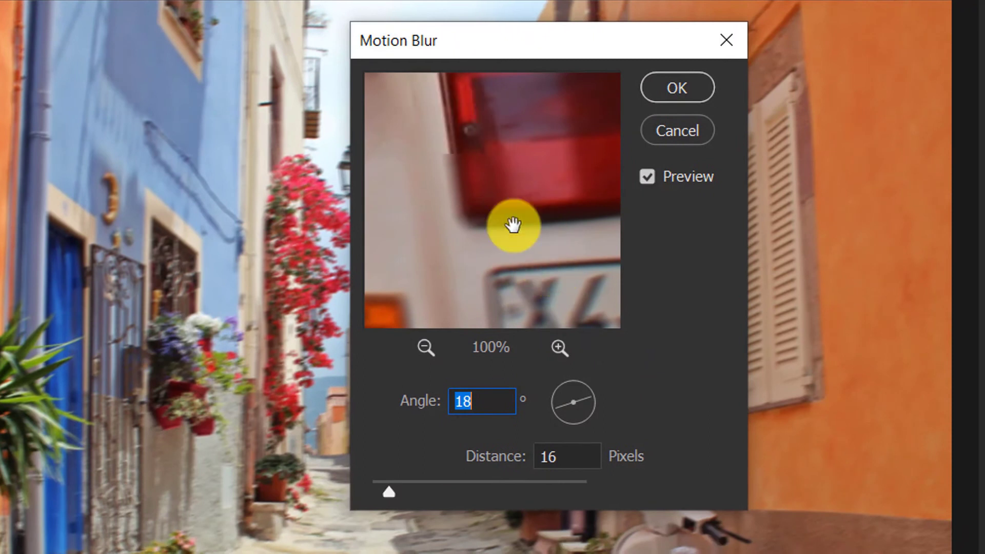
{"action": "left_click_drag", "start_coordinate": [534, 254], "coordinate": [471, 158]}
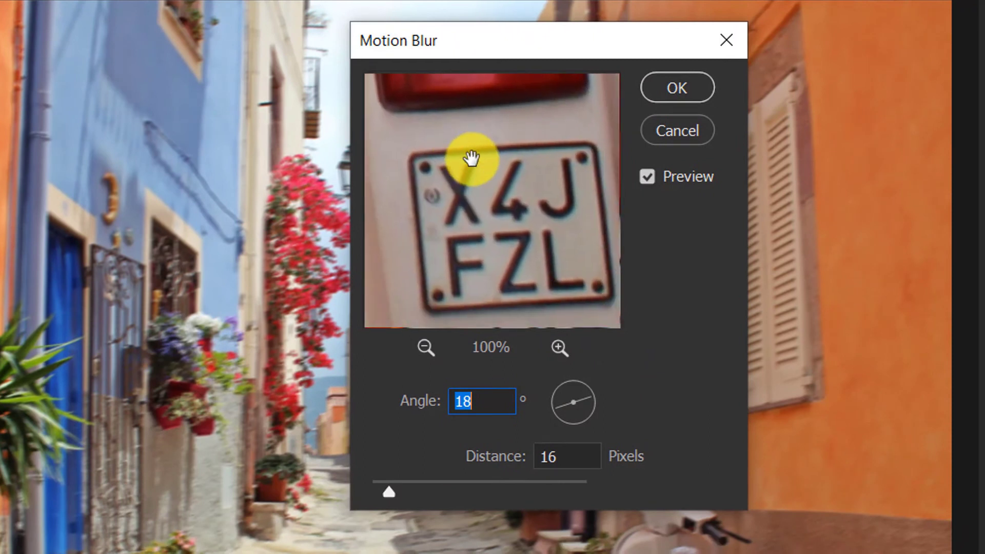
{"action": "left_click", "coordinate": [504, 255]}
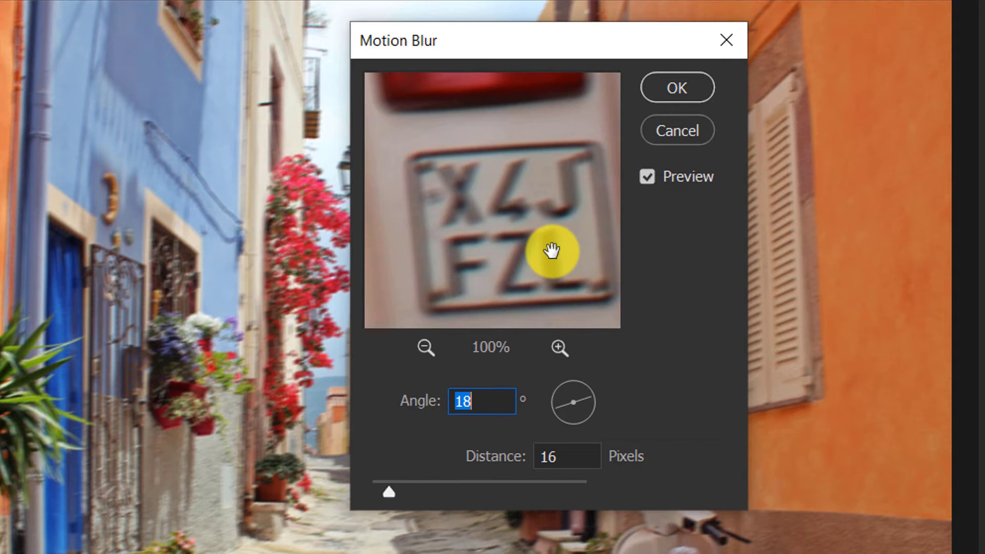
{"action": "left_click", "coordinate": [552, 251]}
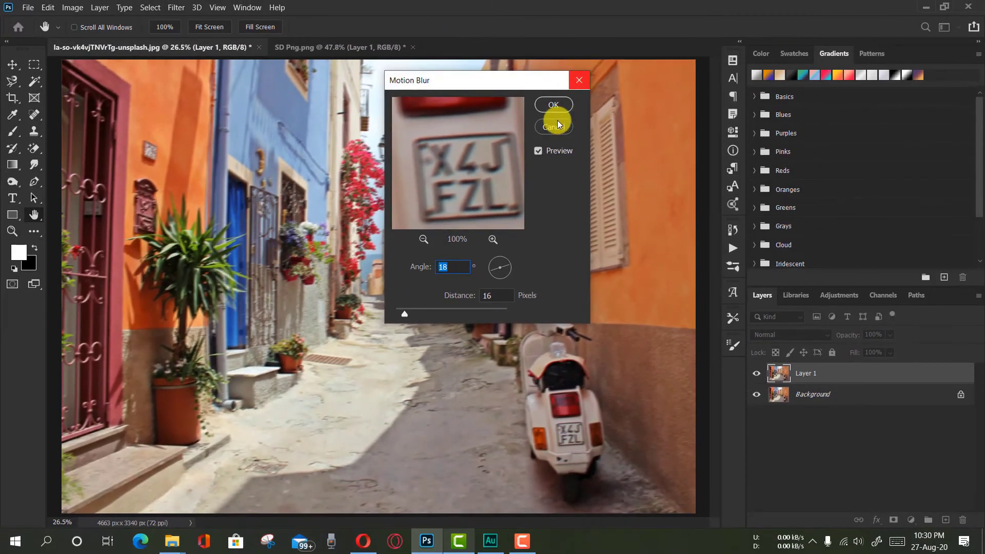
{"action": "left_click", "coordinate": [677, 88]}
{"action": "key", "text": "ctrl+j"}
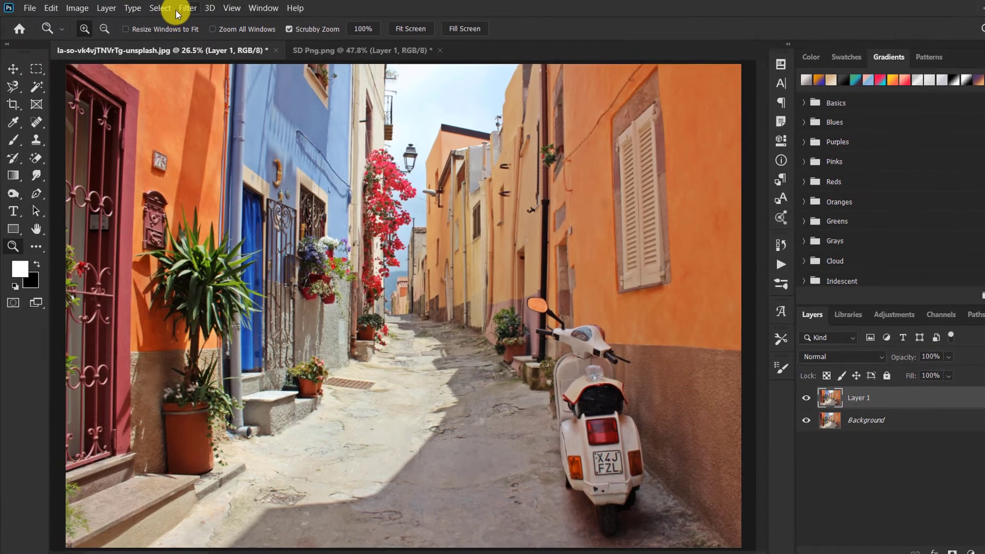
Merge Layer 1 down into the Background and duplicate the merged layer
{"action": "left_click", "coordinate": [179, 9]}
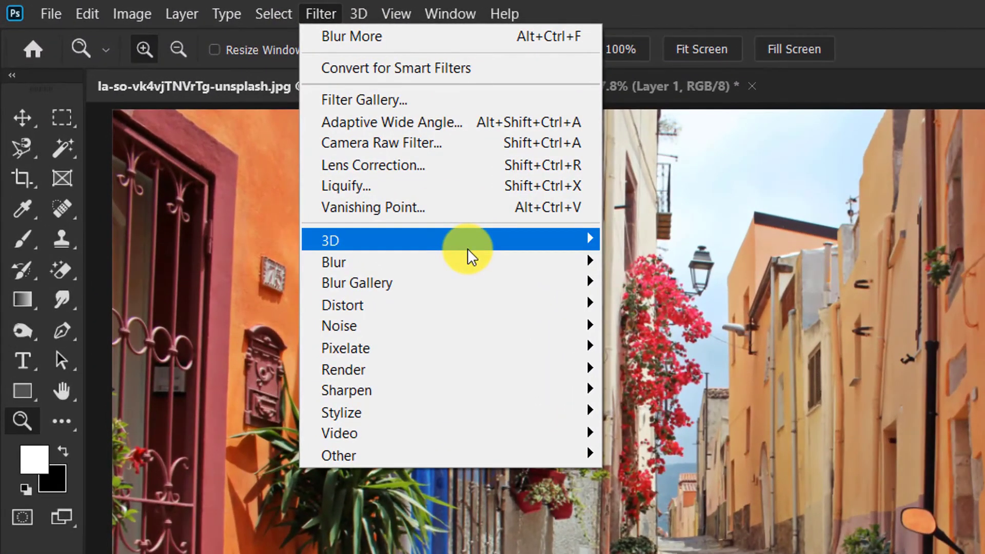
{"action": "mouse_move", "coordinate": [367, 262]}
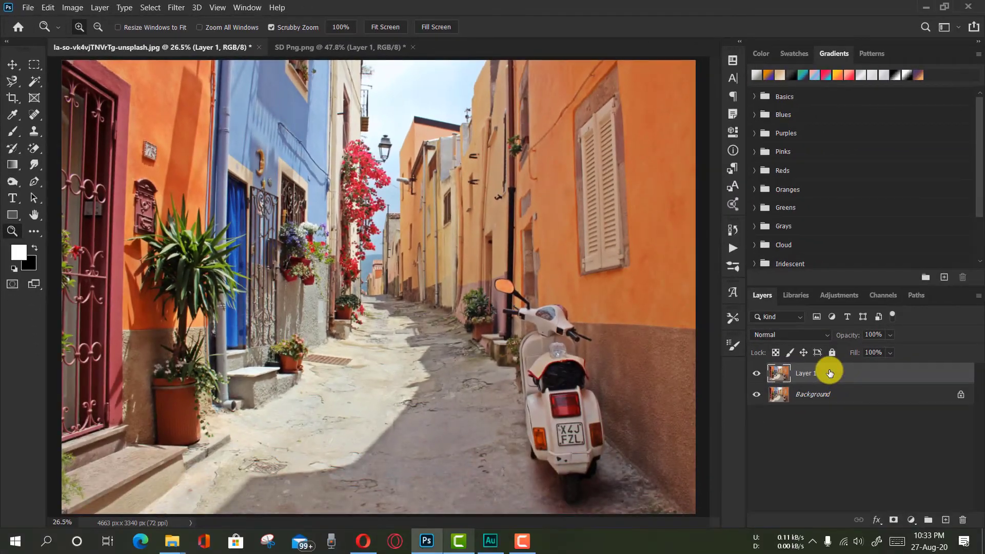
{"action": "key", "text": "ctrl+e"}
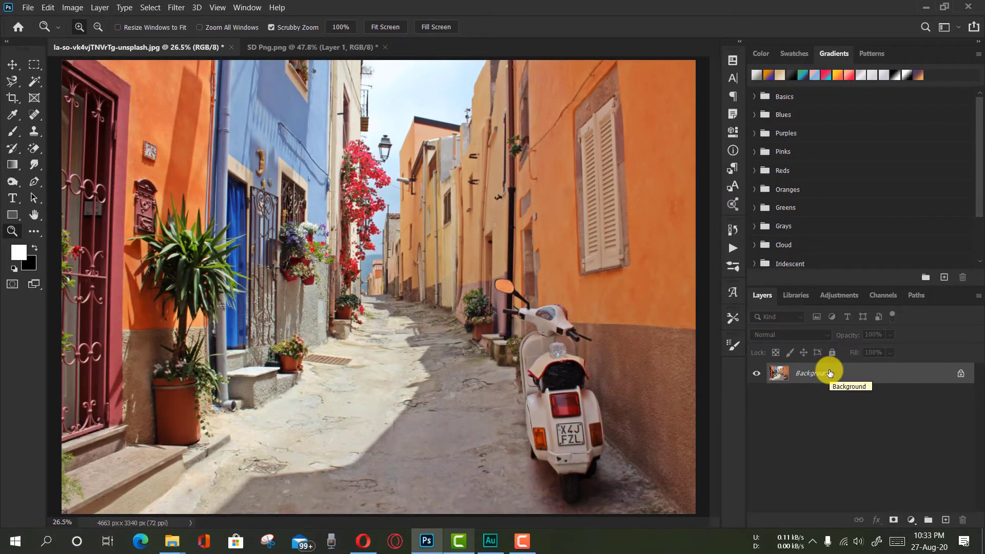
{"action": "key", "text": "ctrl+j"}
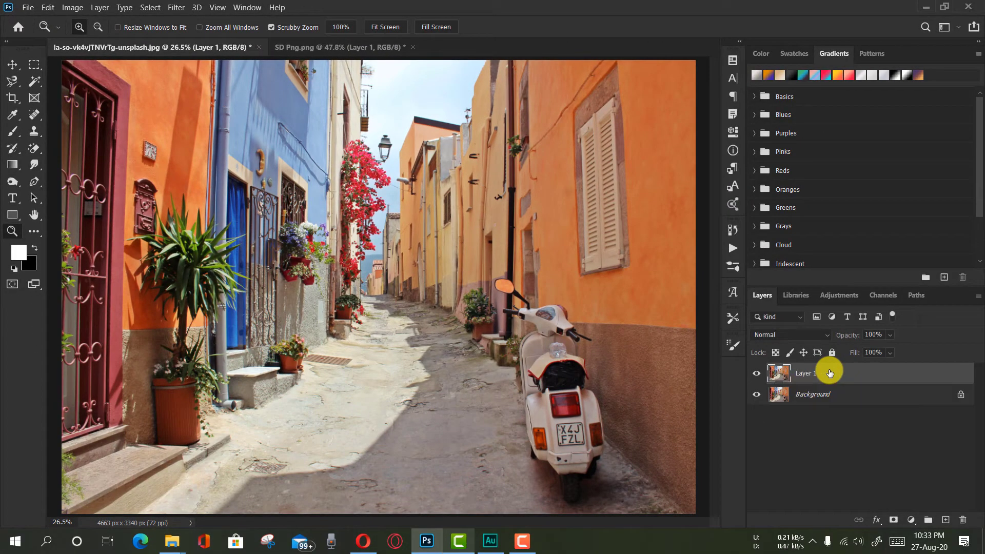
Start a Field Blur on Layer 1, move its pin up beside the pink flowers and set its blur to 14 px
{"action": "left_click", "coordinate": [179, 4]}
{"action": "mouse_move", "coordinate": [223, 154]}
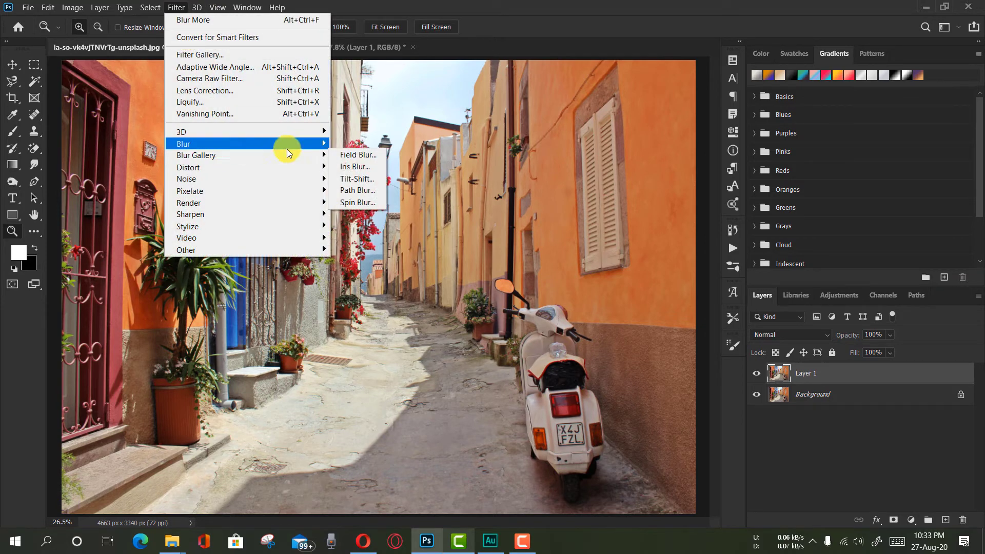
{"action": "left_click", "coordinate": [358, 155]}
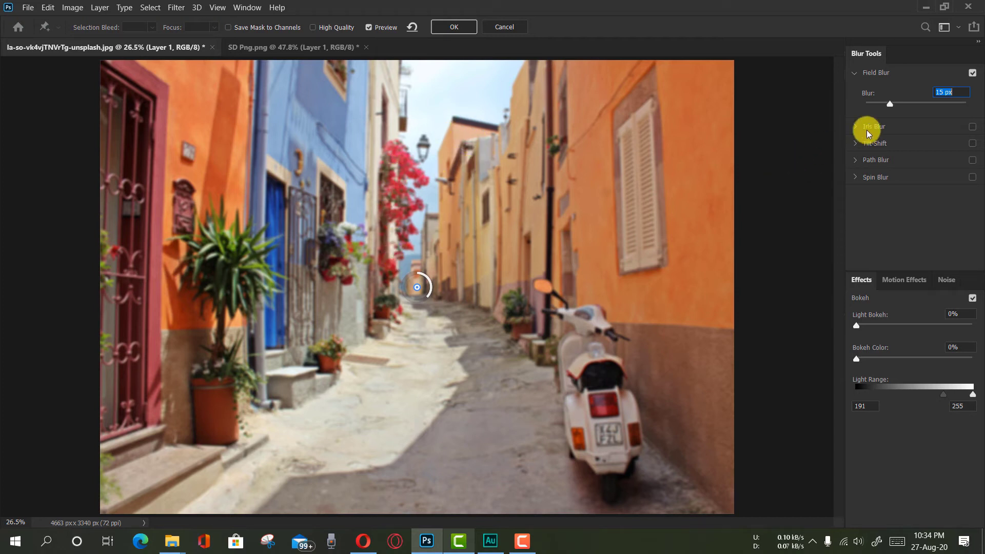
{"action": "left_click_drag", "start_coordinate": [419, 285], "coordinate": [419, 222]}
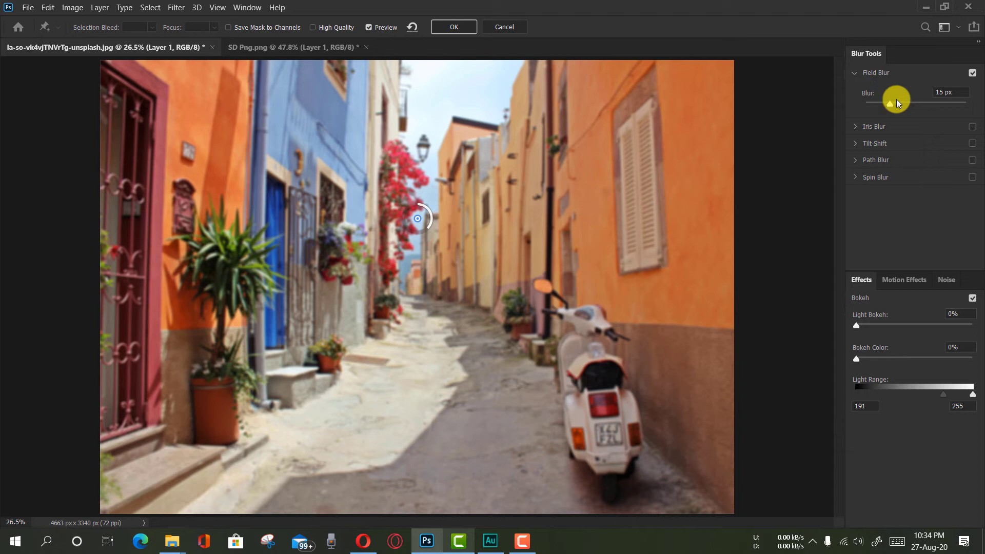
{"action": "left_click_drag", "start_coordinate": [891, 103], "coordinate": [889, 103]}
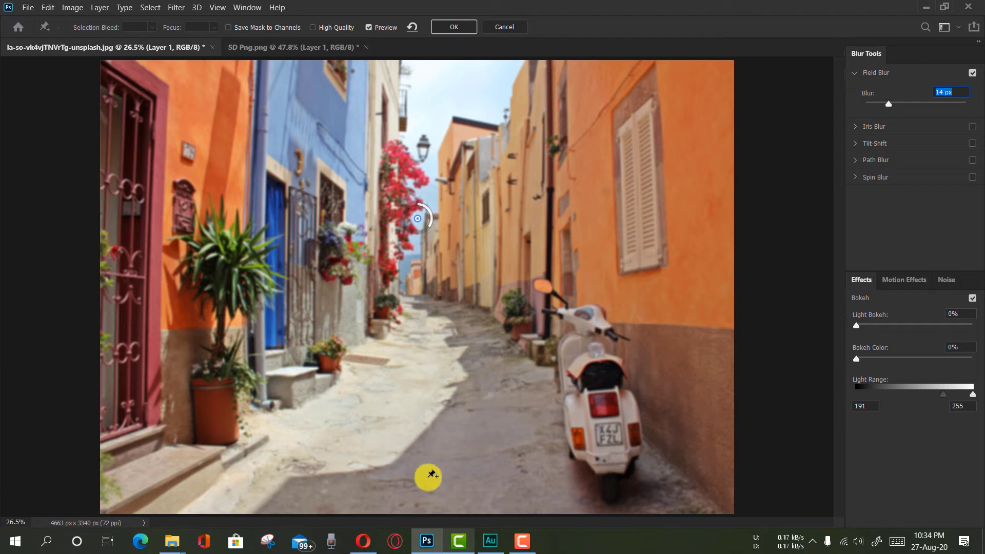
Add two Field Blur pins with 0 px blur, one on the nearest part of the pavement and one high on the orange wall
{"action": "left_click", "coordinate": [408, 506]}
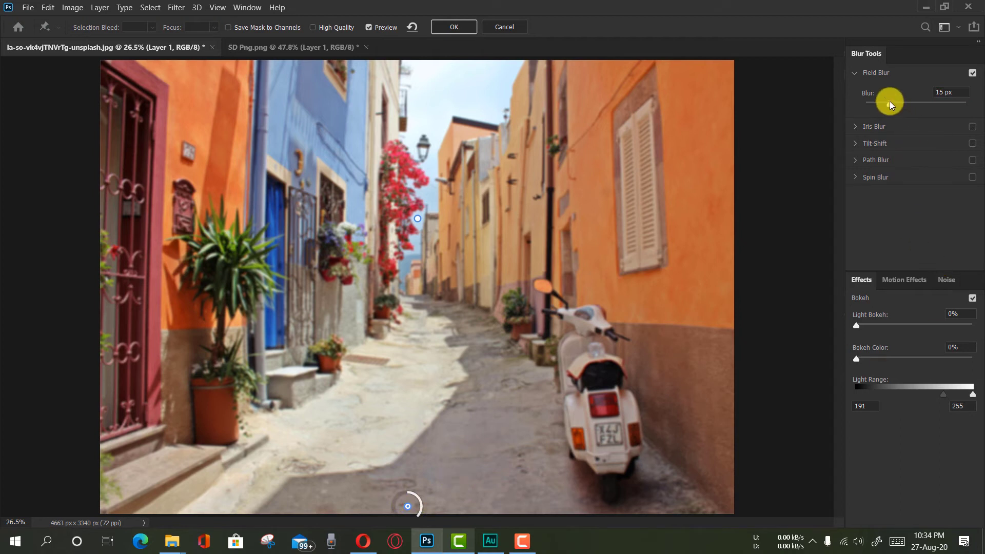
{"action": "left_click_drag", "start_coordinate": [890, 105], "coordinate": [853, 108]}
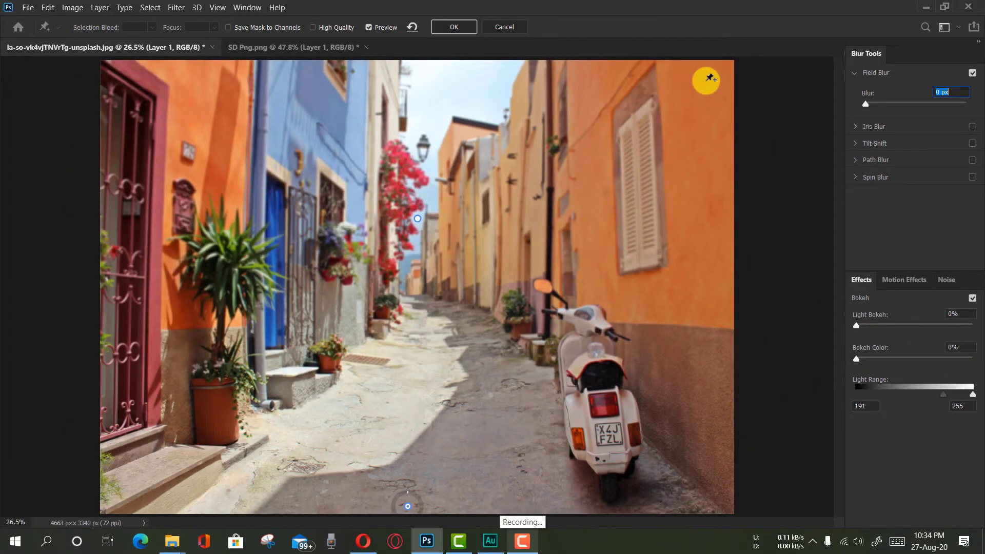
{"action": "left_click", "coordinate": [709, 78]}
{"action": "mouse_move", "coordinate": [865, 104]}
{"action": "left_mouse_down"}
{"action": "mouse_move", "coordinate": [891, 106]}
{"action": "mouse_move", "coordinate": [853, 102]}
{"action": "left_mouse_up"}
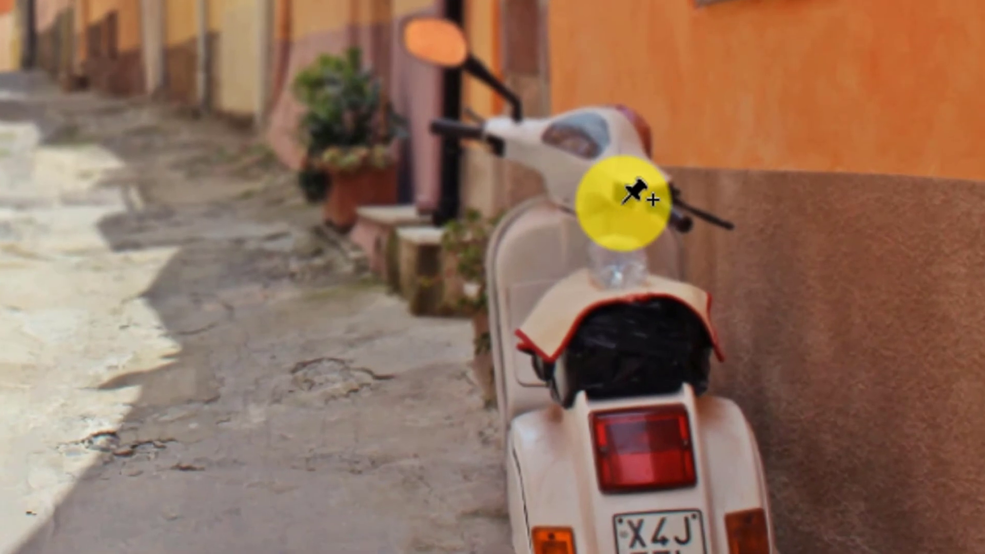
Add a Field Blur pin with 0 px blur on the scooter and apply the filter
{"action": "left_click", "coordinate": [622, 204]}
{"action": "left_click_drag", "start_coordinate": [659, 236], "coordinate": [624, 154]}
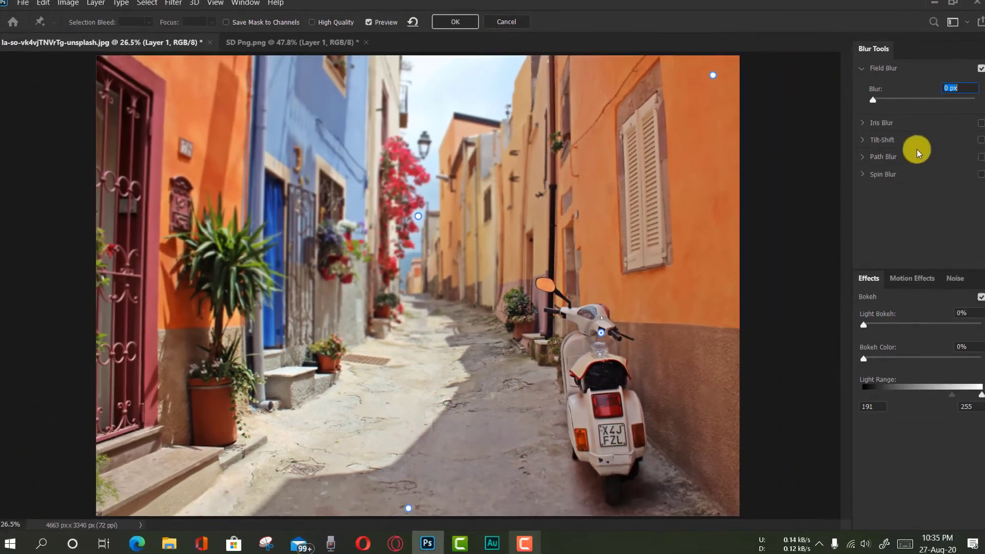
{"action": "left_click", "coordinate": [455, 22]}
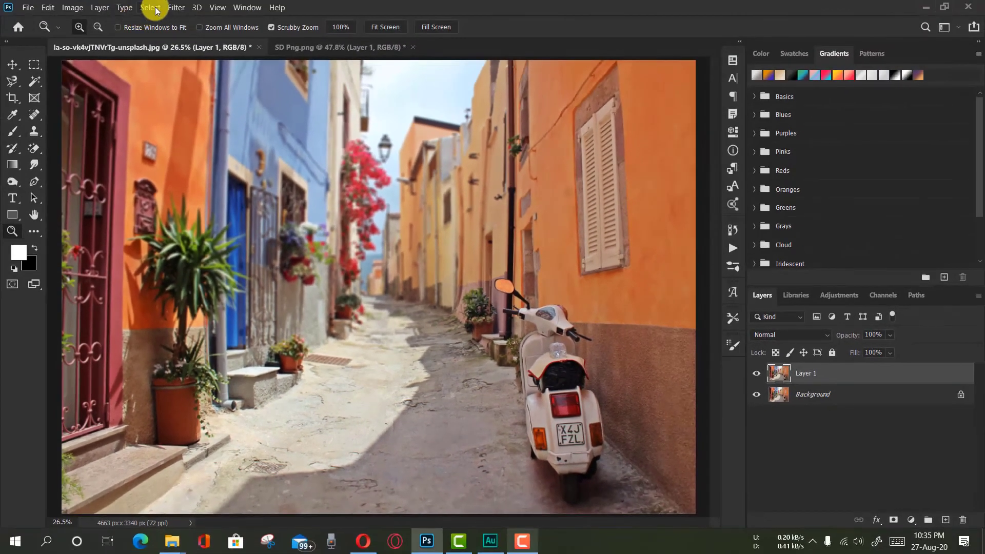
Open the Reduce Noise filter for Layer 1 and bring the rough brown wall beside the scooter into its preview
{"action": "left_click", "coordinate": [169, 9]}
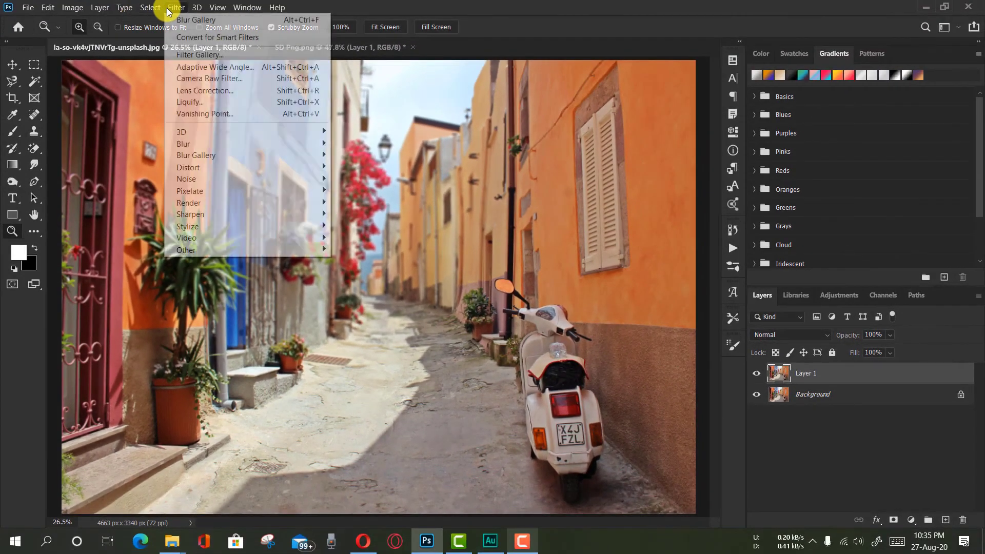
{"action": "mouse_move", "coordinate": [258, 168]}
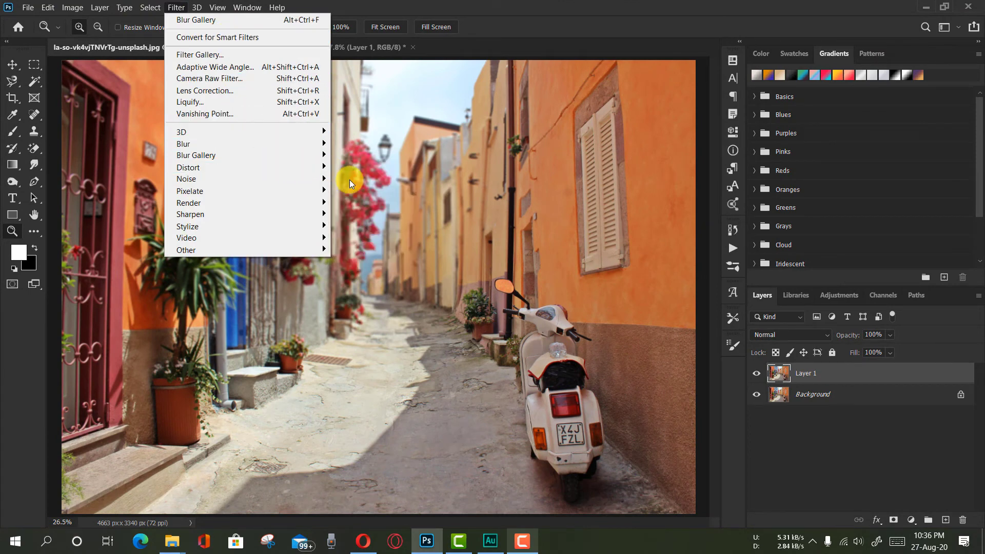
{"action": "mouse_move", "coordinate": [311, 172]}
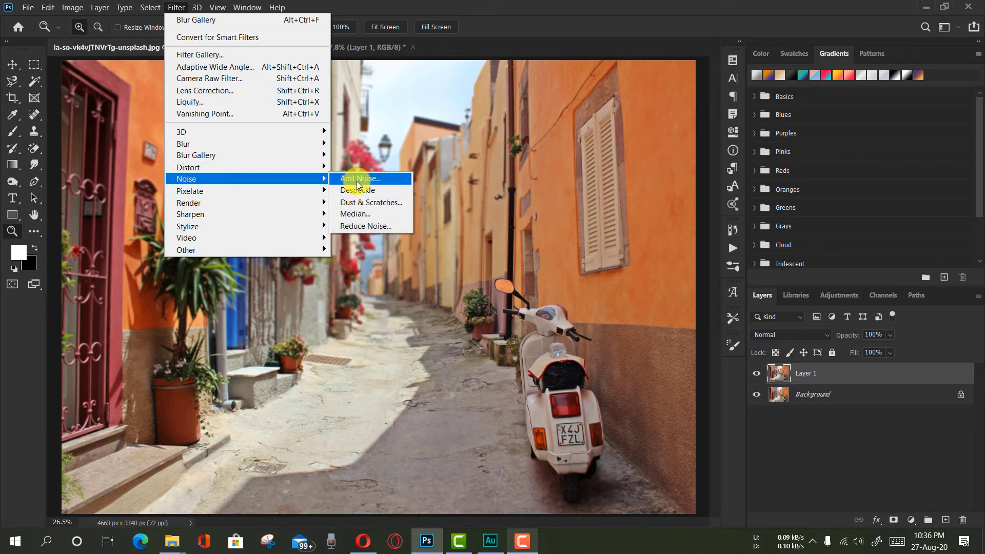
{"action": "left_click", "coordinate": [388, 226]}
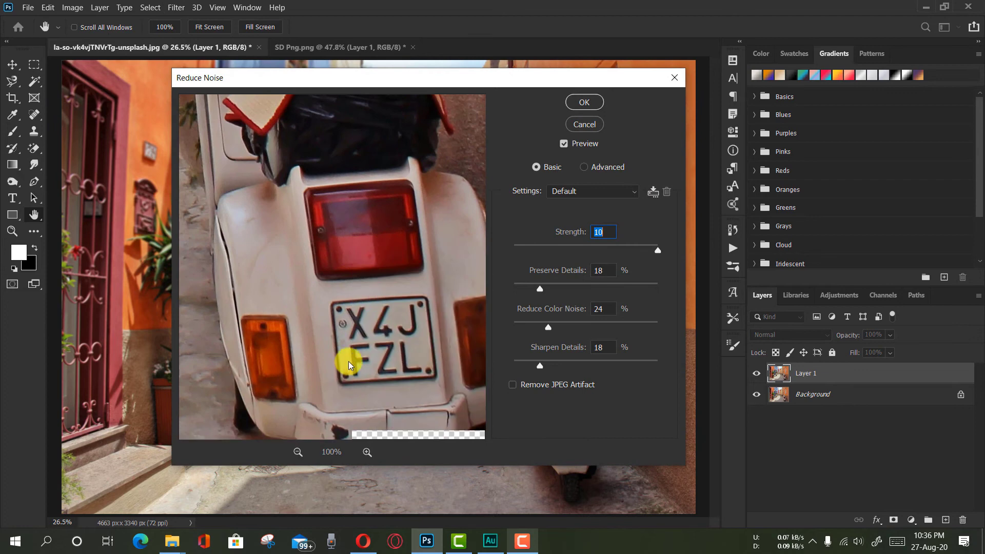
{"action": "left_click_drag", "start_coordinate": [354, 350], "coordinate": [164, 389]}
{"action": "left_click_drag", "start_coordinate": [416, 333], "coordinate": [319, 341]}
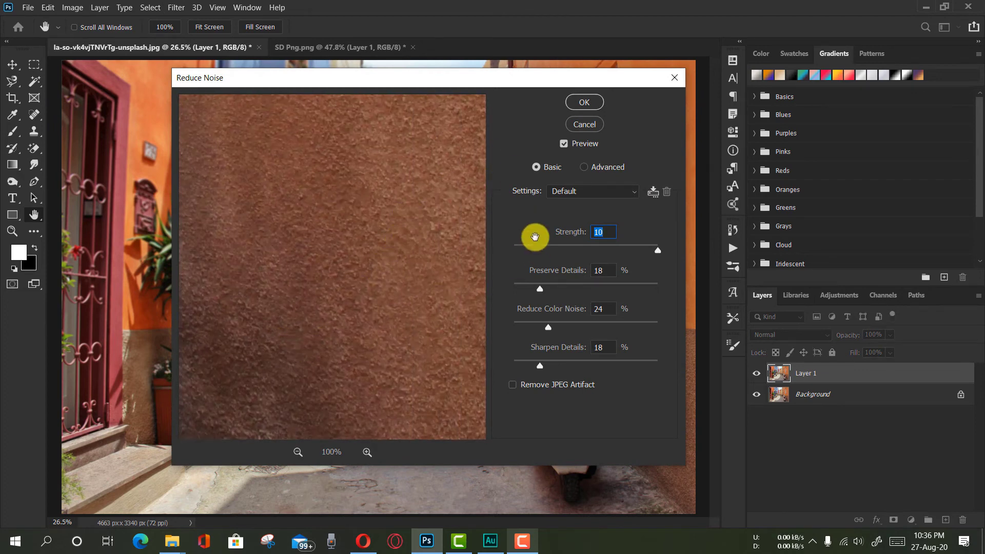
Set Strength, Reduce Color Noise and Sharpen Details to 0 in Reduce Noise and check the wall texture
{"action": "left_click", "coordinate": [519, 245]}
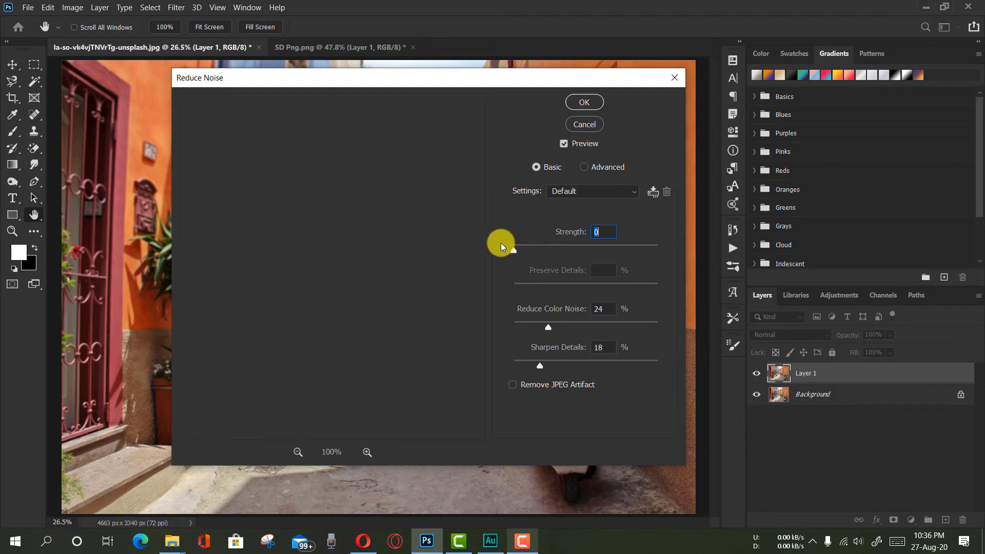
{"action": "left_click_drag", "start_coordinate": [541, 328], "coordinate": [497, 316]}
{"action": "left_click_drag", "start_coordinate": [536, 365], "coordinate": [491, 362]}
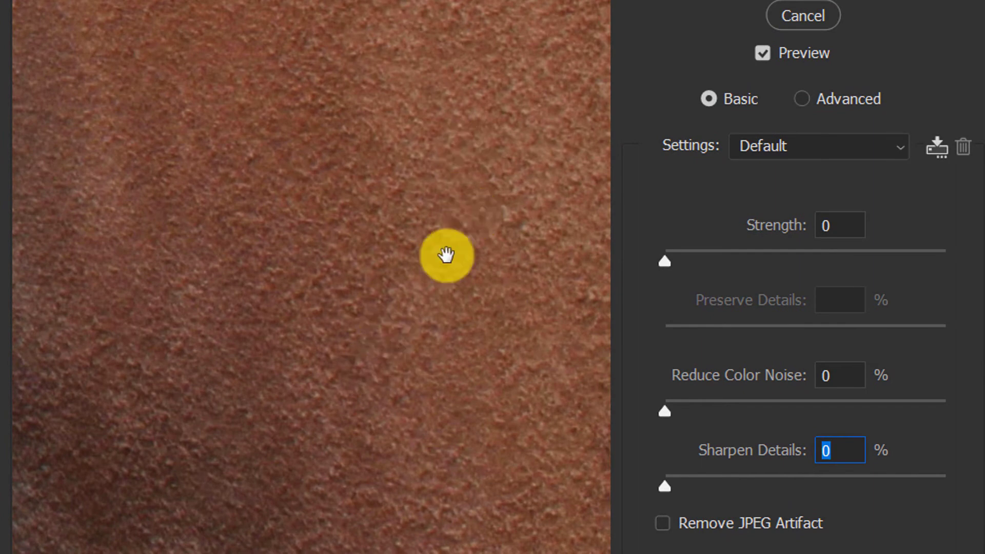
{"action": "left_click_drag", "start_coordinate": [469, 216], "coordinate": [374, 212]}
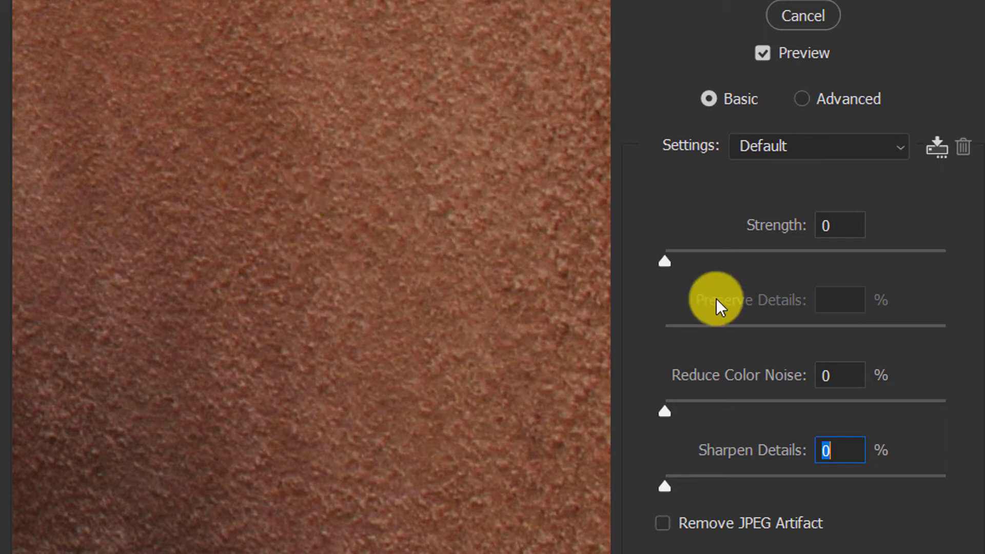
Set noise reduction Strength to 10, Preserve Details to 0% and Reduce Color Noise to 56%, and compare the wall with its unfiltered state
{"action": "left_click", "coordinate": [945, 250]}
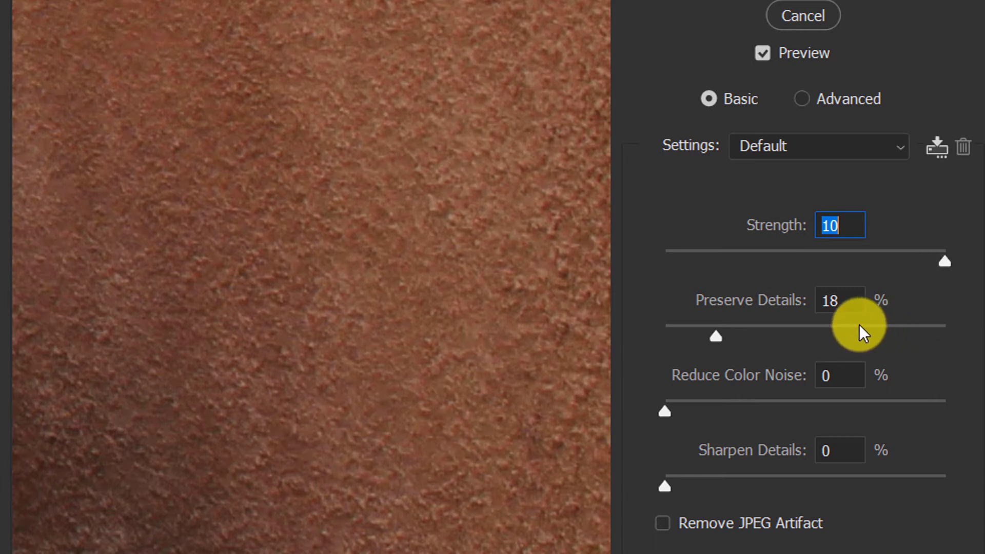
{"action": "left_click", "coordinate": [671, 331]}
{"action": "left_click_drag", "start_coordinate": [672, 329], "coordinate": [654, 326]}
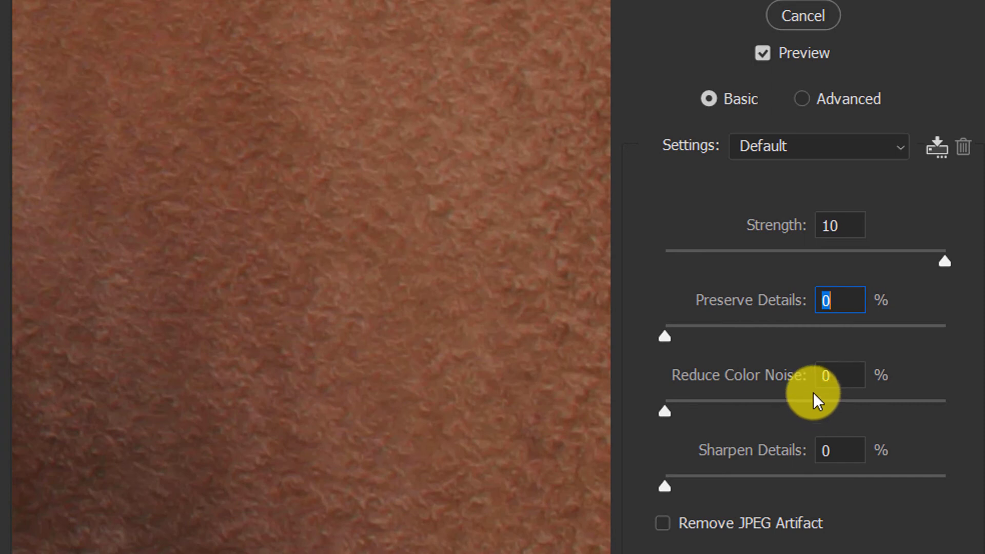
{"action": "left_click", "coordinate": [825, 402]}
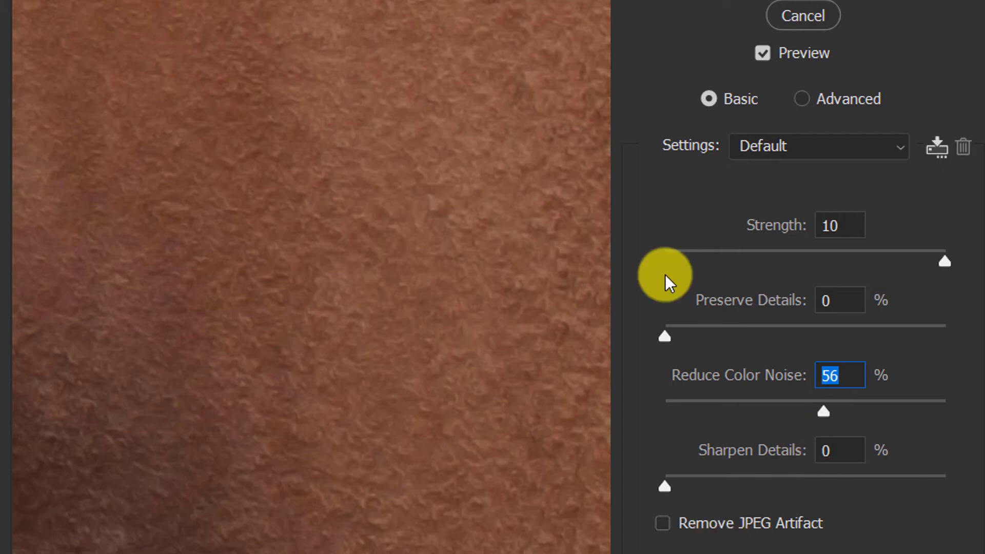
{"action": "left_click_drag", "start_coordinate": [501, 133], "coordinate": [429, 125]}
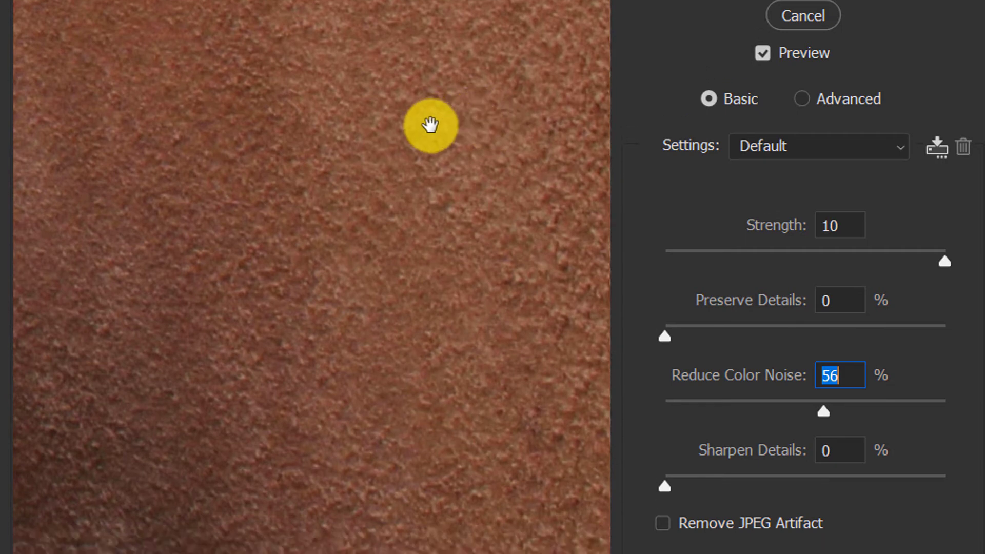
Check the brown wall in the Reduce Noise preview and apply the filter to Layer 1
{"action": "left_click_drag", "start_coordinate": [430, 125], "coordinate": [429, 125]}
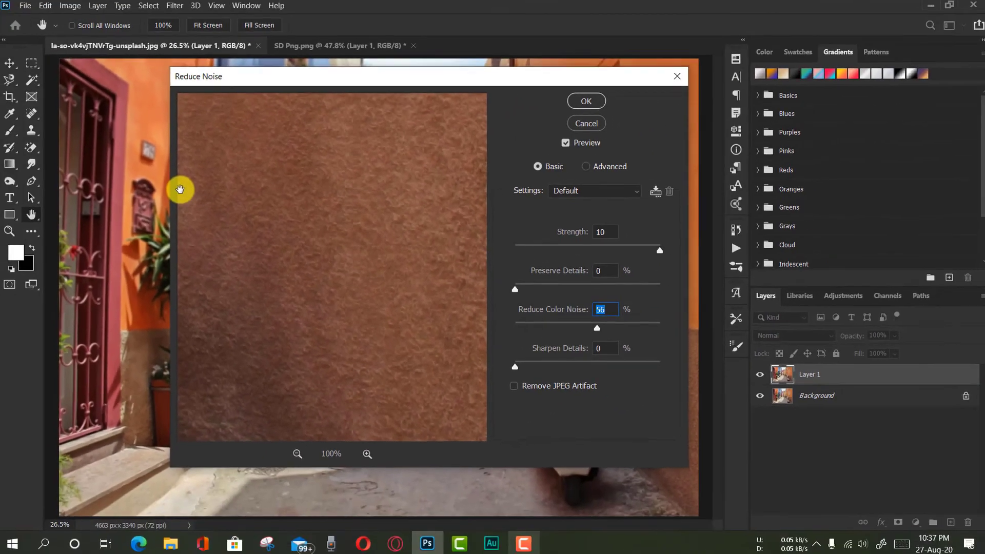
{"action": "left_click_drag", "start_coordinate": [282, 78], "coordinate": [268, 98]}
{"action": "left_click", "coordinate": [570, 122]}
Compare the brown wall beside the scooter at close range with Layer 1 hidden and shown
{"action": "key", "text": "z"}
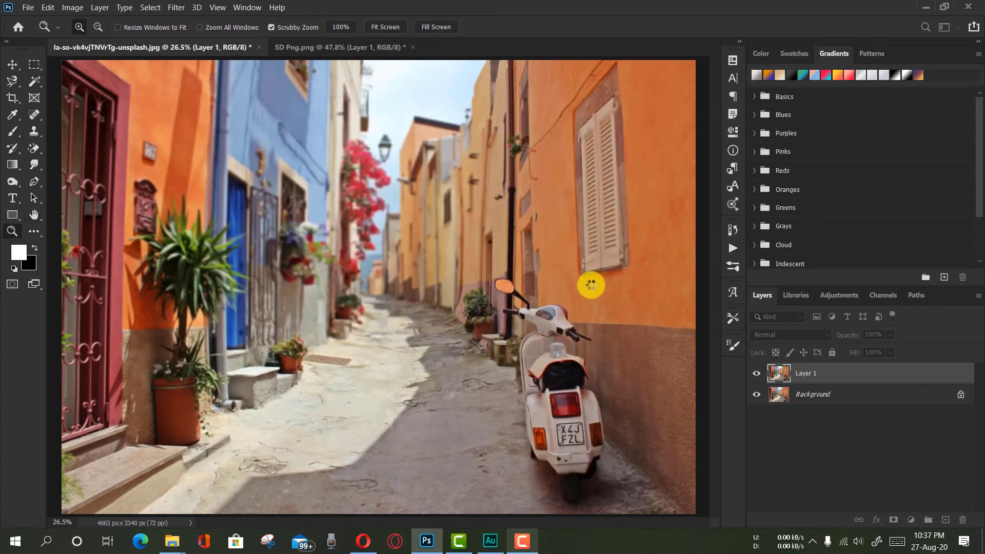
{"action": "left_click_drag", "start_coordinate": [591, 285], "coordinate": [669, 387]}
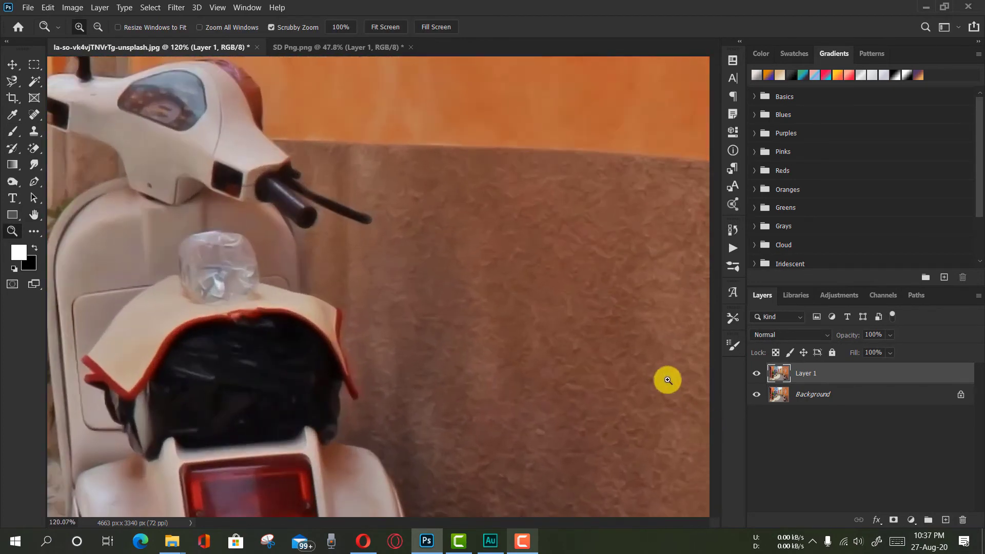
{"action": "left_click_drag", "start_coordinate": [593, 293], "coordinate": [506, 164]}
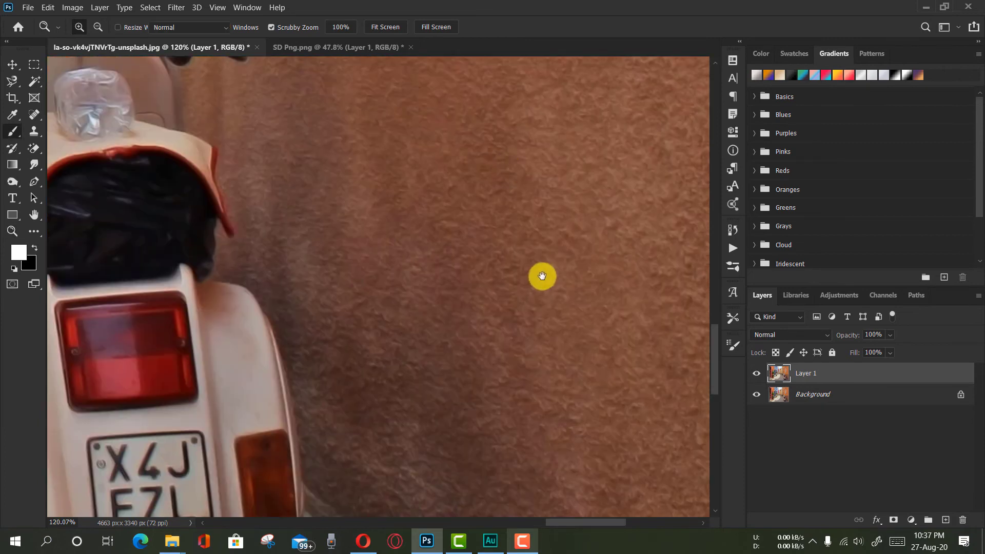
{"action": "key", "text": "b"}
{"action": "left_click_drag", "start_coordinate": [539, 273], "coordinate": [561, 285]}
{"action": "key", "text": "ctrl+z"}
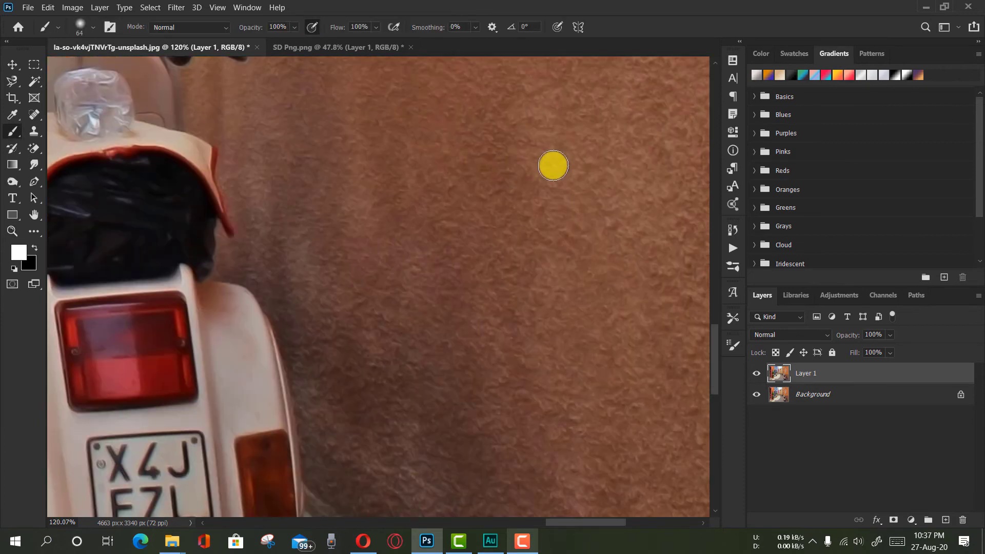
{"action": "left_click", "coordinate": [756, 374]}
{"action": "left_click", "coordinate": [757, 374]}
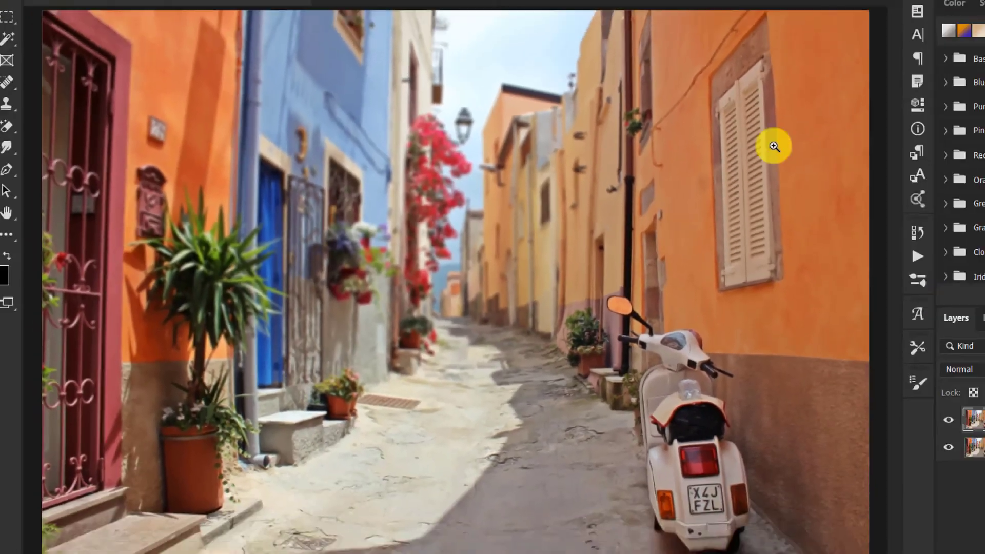
{"action": "left_click", "coordinate": [176, 7]}
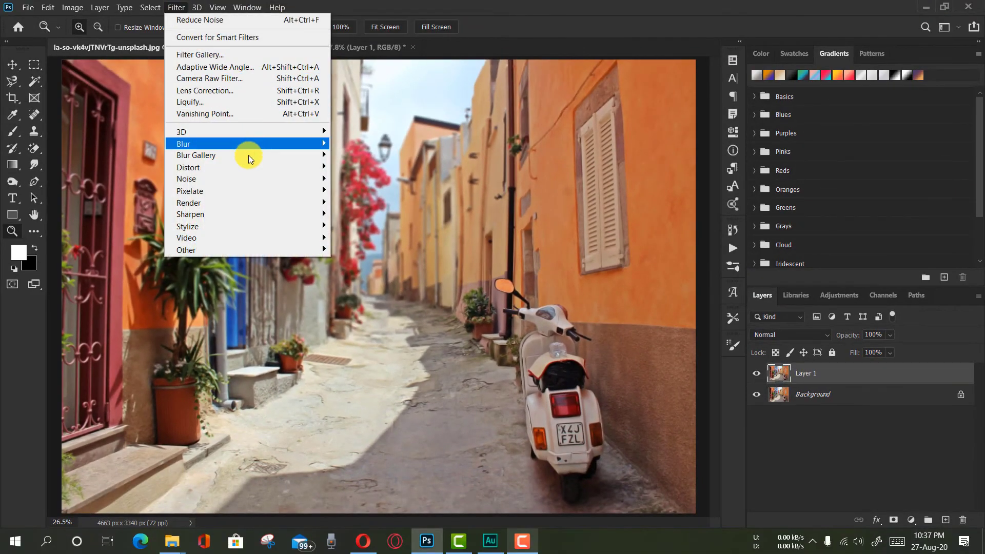
{"action": "mouse_move", "coordinate": [265, 193]}
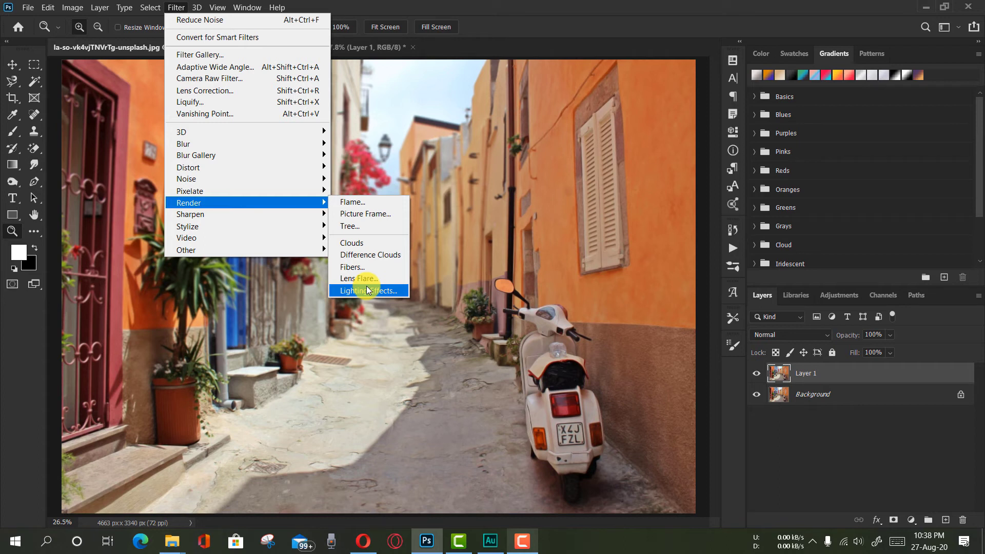
{"action": "mouse_move", "coordinate": [300, 216]}
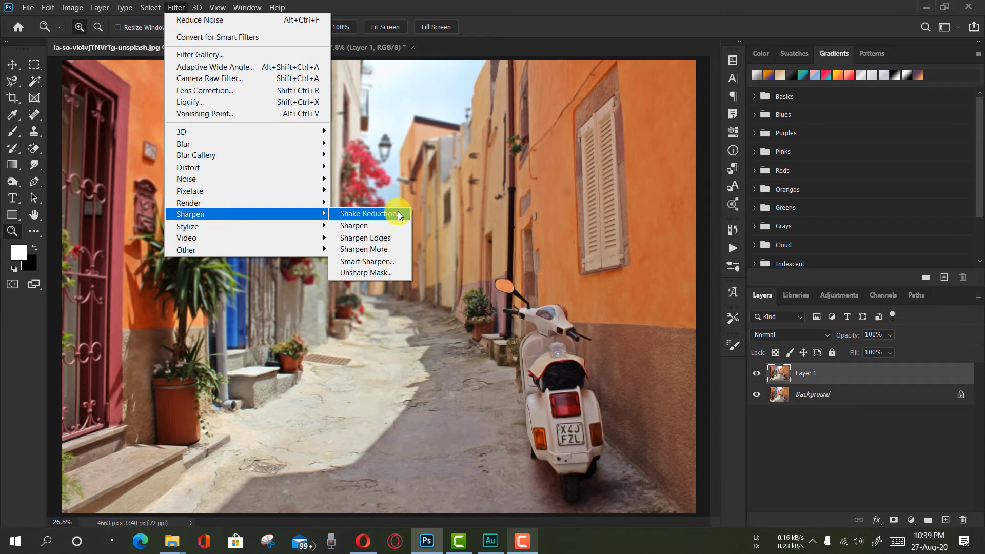
{"action": "mouse_move", "coordinate": [277, 229]}
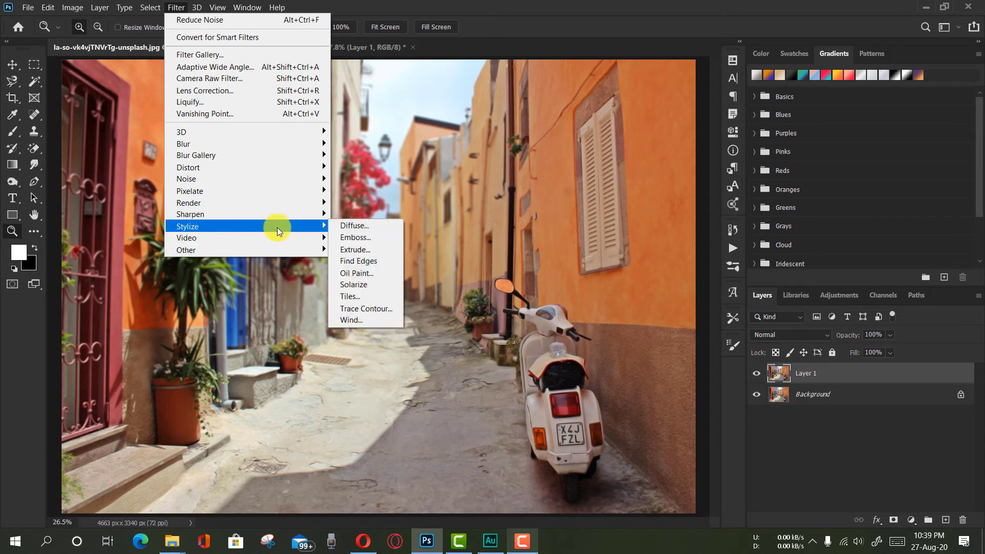
{"action": "left_click", "coordinate": [375, 275]}
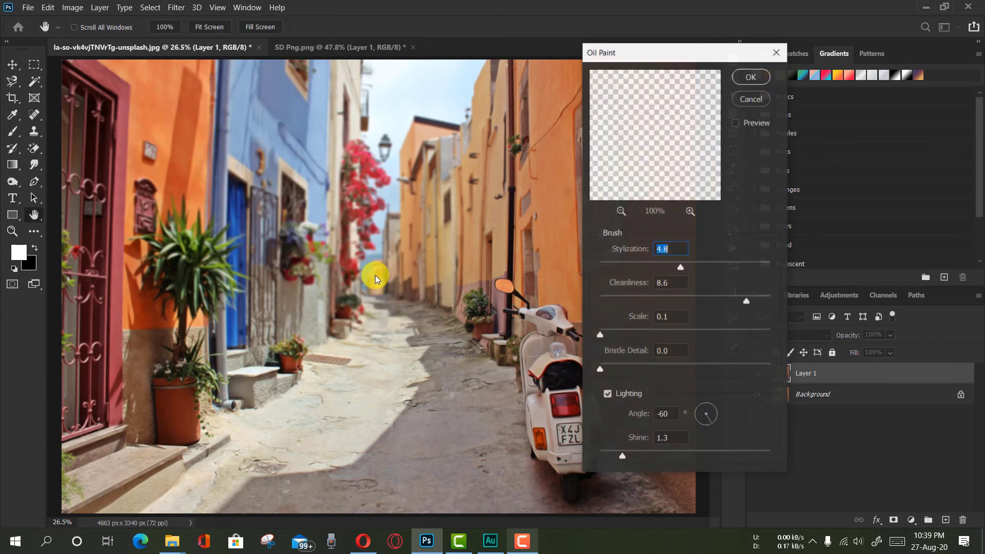
{"action": "left_click", "coordinate": [753, 99]}
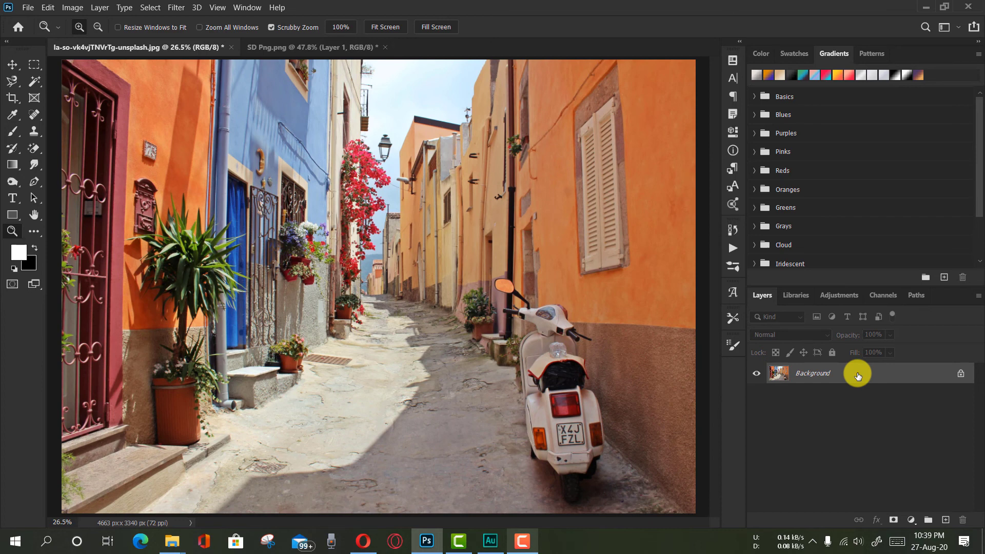
Duplicate the Background layer, open the Oil Paint filter for the copy and bring the red flowers into its preview
{"action": "key", "text": "ctrl+j"}
{"action": "left_click", "coordinate": [172, 6]}
{"action": "mouse_move", "coordinate": [320, 238]}
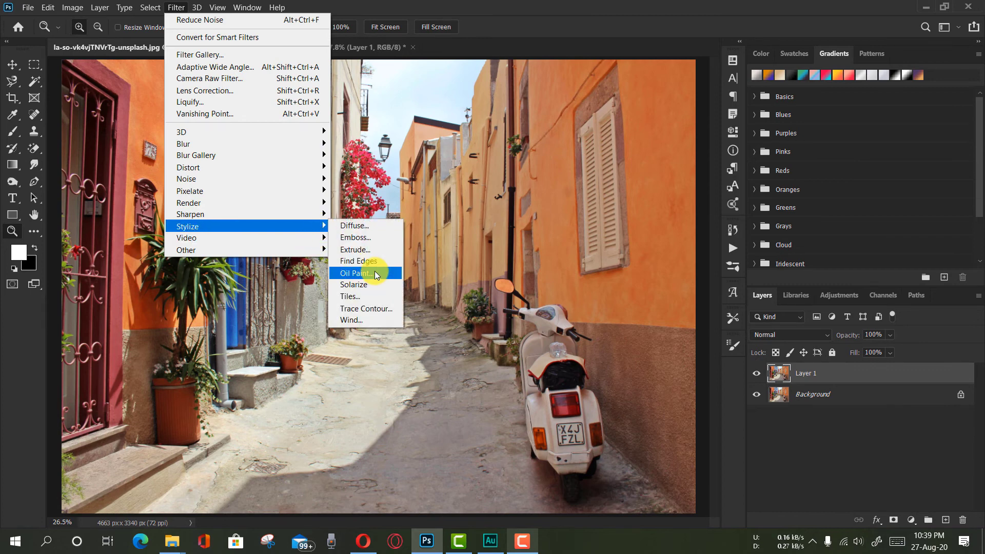
{"action": "left_click", "coordinate": [374, 273]}
{"action": "mouse_move", "coordinate": [654, 160]}
{"action": "left_mouse_down"}
{"action": "mouse_move", "coordinate": [744, 242]}
{"action": "mouse_move", "coordinate": [688, 145]}
{"action": "mouse_move", "coordinate": [761, 268]}
{"action": "mouse_move", "coordinate": [661, 136]}
{"action": "mouse_move", "coordinate": [736, 242]}
{"action": "left_mouse_up"}
{"action": "left_click_drag", "start_coordinate": [662, 141], "coordinate": [839, 305]}
{"action": "left_click_drag", "start_coordinate": [672, 165], "coordinate": [774, 276]}
{"action": "mouse_move", "coordinate": [665, 138]}
{"action": "left_mouse_down"}
{"action": "mouse_move", "coordinate": [676, 106]}
{"action": "mouse_move", "coordinate": [685, 135]}
{"action": "left_mouse_up"}
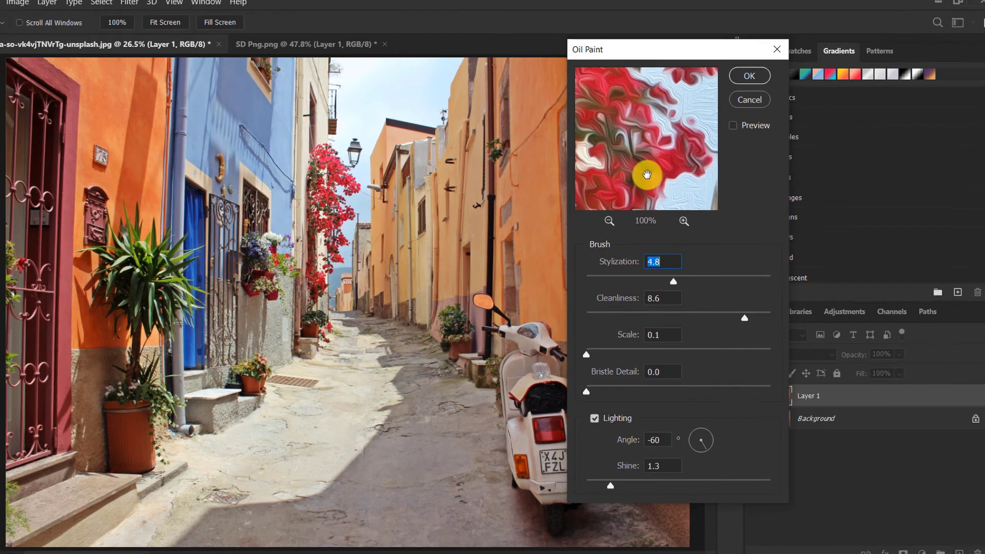
{"action": "left_click_drag", "start_coordinate": [647, 171], "coordinate": [620, 211]}
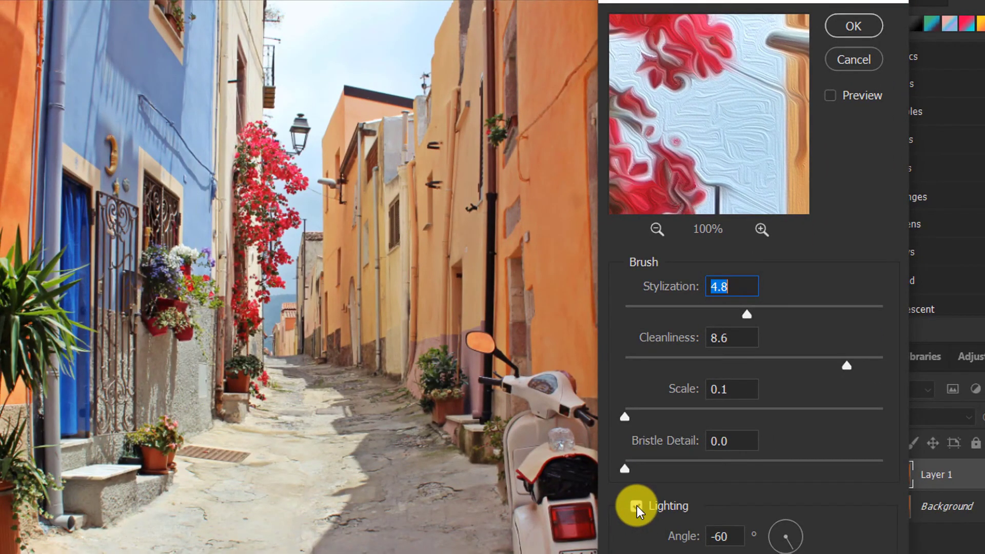
Compare the flowers and sky in the Oil Paint preview with Lighting turned off and on again
{"action": "left_click", "coordinate": [636, 506]}
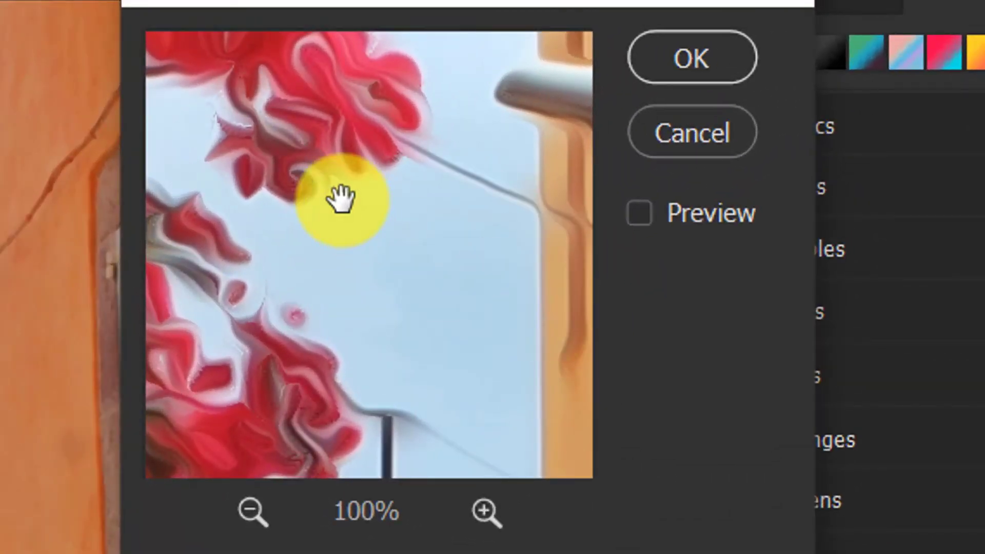
{"action": "left_click_drag", "start_coordinate": [349, 206], "coordinate": [677, 473]}
{"action": "left_click", "coordinate": [359, 228]}
{"action": "left_click_drag", "start_coordinate": [359, 228], "coordinate": [213, 67]}
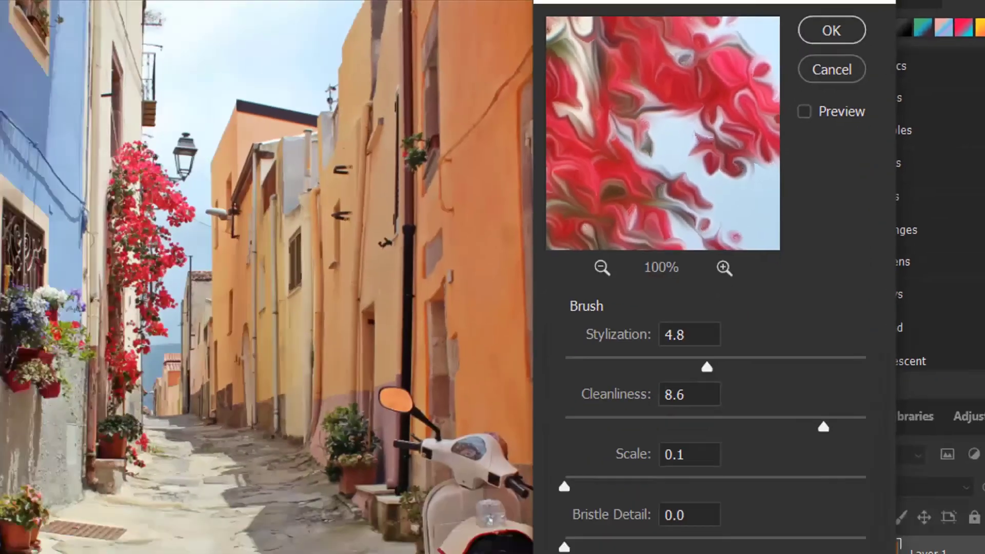
{"action": "left_click", "coordinate": [578, 553]}
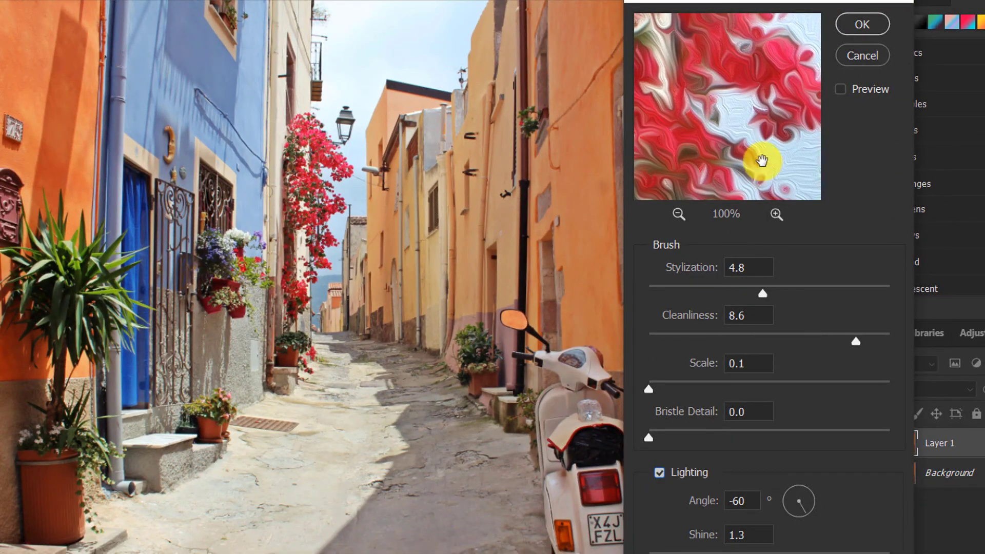
{"action": "left_click_drag", "start_coordinate": [759, 160], "coordinate": [670, 128]}
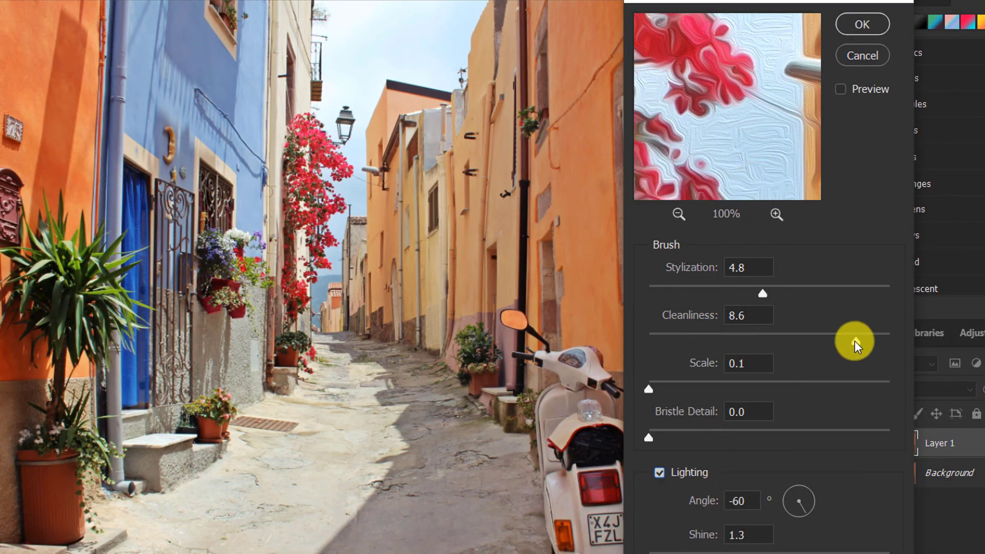
Set Oil Paint Cleanliness to 10.0, turn off Lighting and set Stylization to 6.0
{"action": "left_click_drag", "start_coordinate": [856, 341], "coordinate": [898, 349]}
{"action": "left_click", "coordinate": [842, 346]}
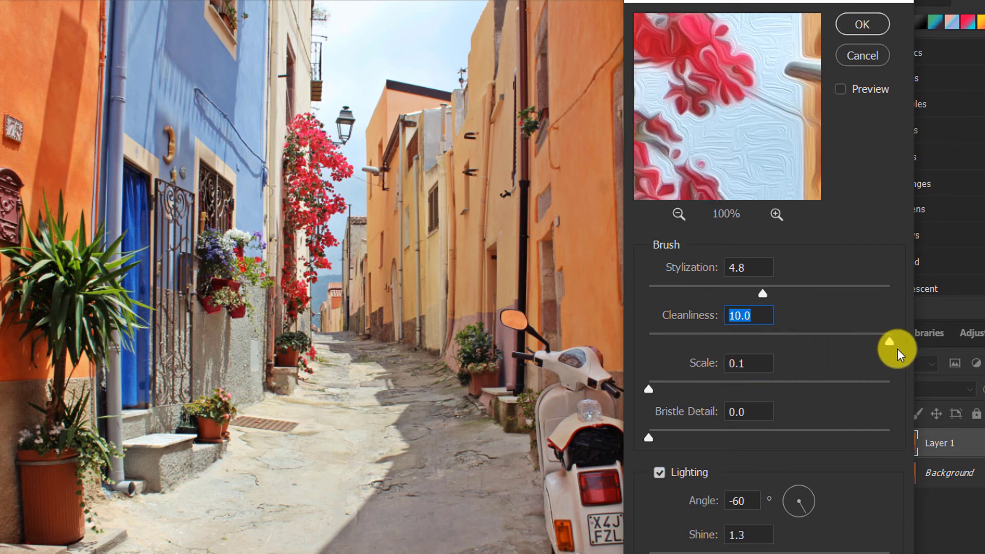
{"action": "left_click", "coordinate": [660, 473]}
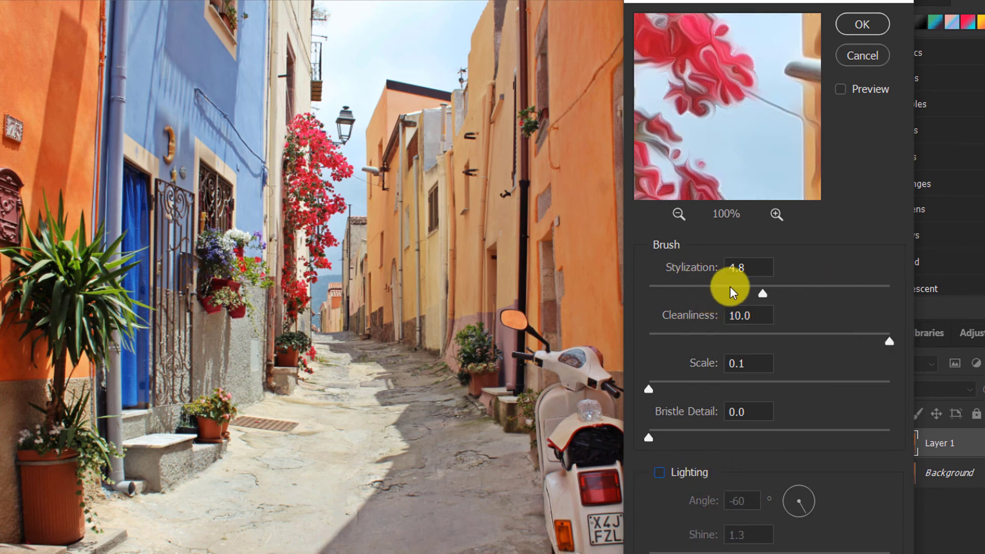
{"action": "mouse_move", "coordinate": [781, 296]}
{"action": "left_mouse_down"}
{"action": "mouse_move", "coordinate": [808, 290]}
{"action": "mouse_move", "coordinate": [794, 291]}
{"action": "left_mouse_up"}
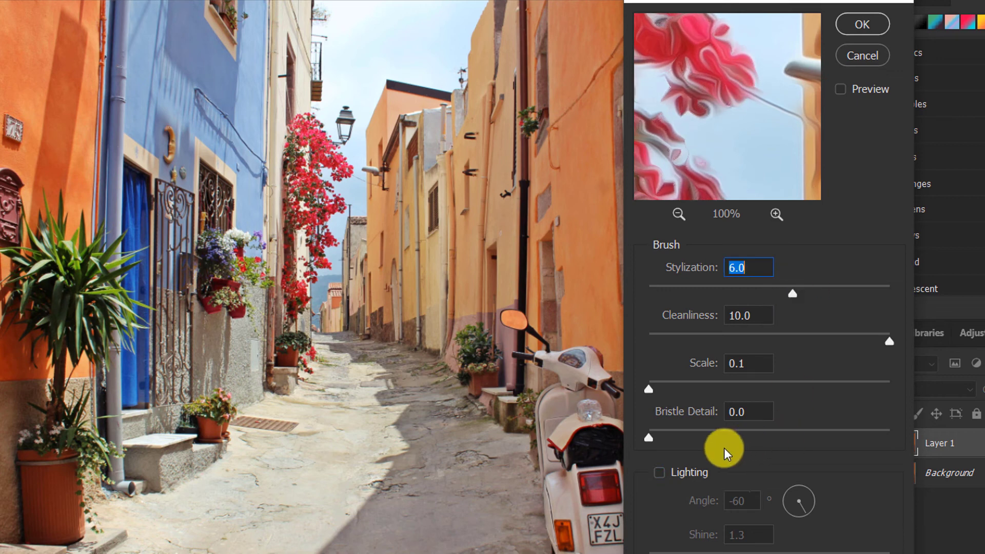
Increase the Bristle Detail and Scale of the Oil Paint brush and apply the filter to Layer 1
{"action": "left_click_drag", "start_coordinate": [670, 441], "coordinate": [709, 439]}
{"action": "left_click_drag", "start_coordinate": [648, 392], "coordinate": [674, 392]}
{"action": "left_click", "coordinate": [873, 27]}
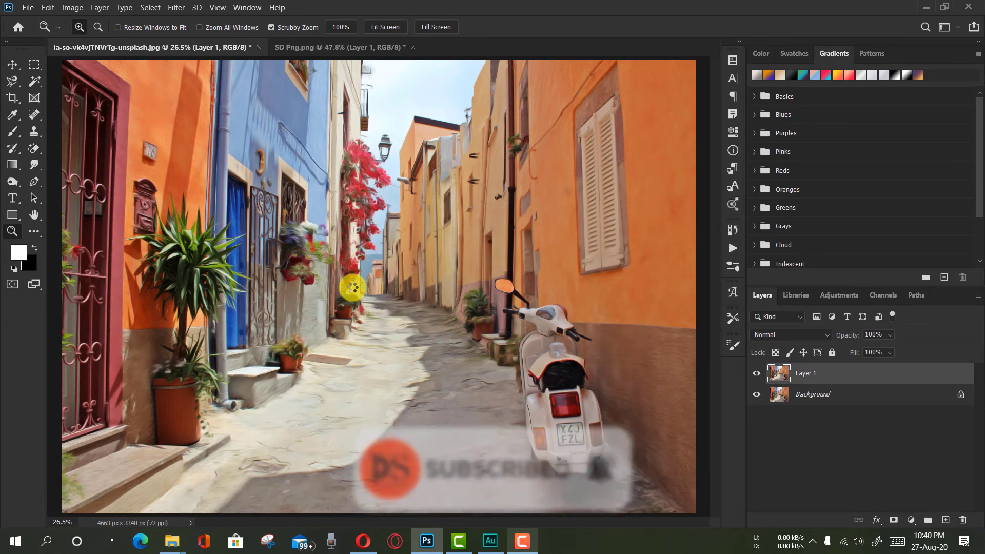
Compare the green potted plant at close range with the oil-painted Layer 1 hidden and shown
{"action": "left_click_drag", "start_coordinate": [195, 277], "coordinate": [235, 290]}
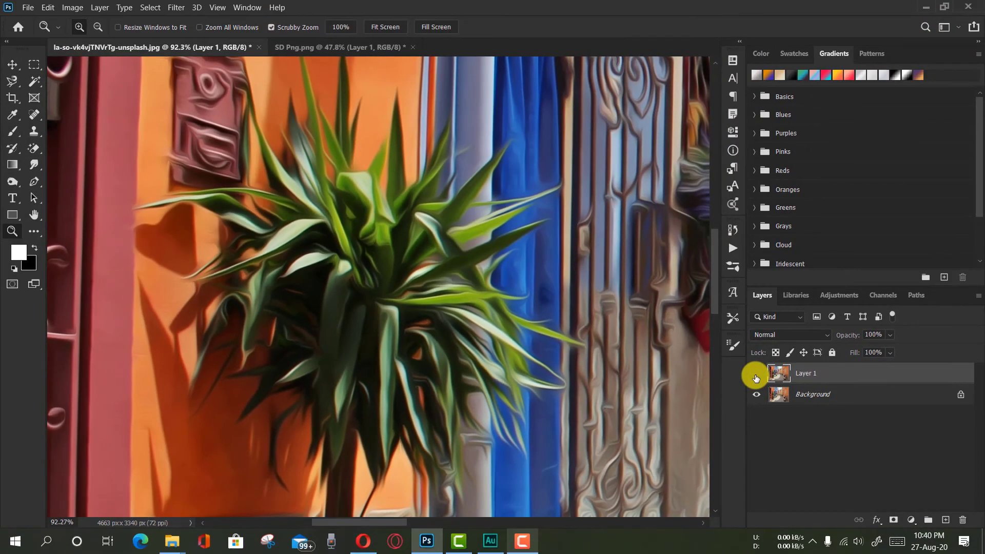
{"action": "left_click", "coordinate": [757, 373]}
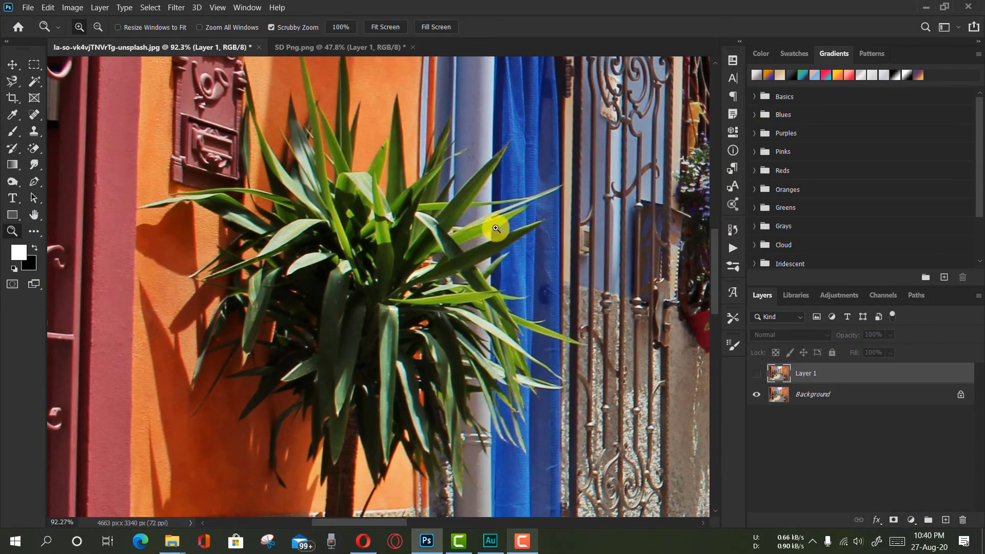
{"action": "left_click", "coordinate": [757, 374]}
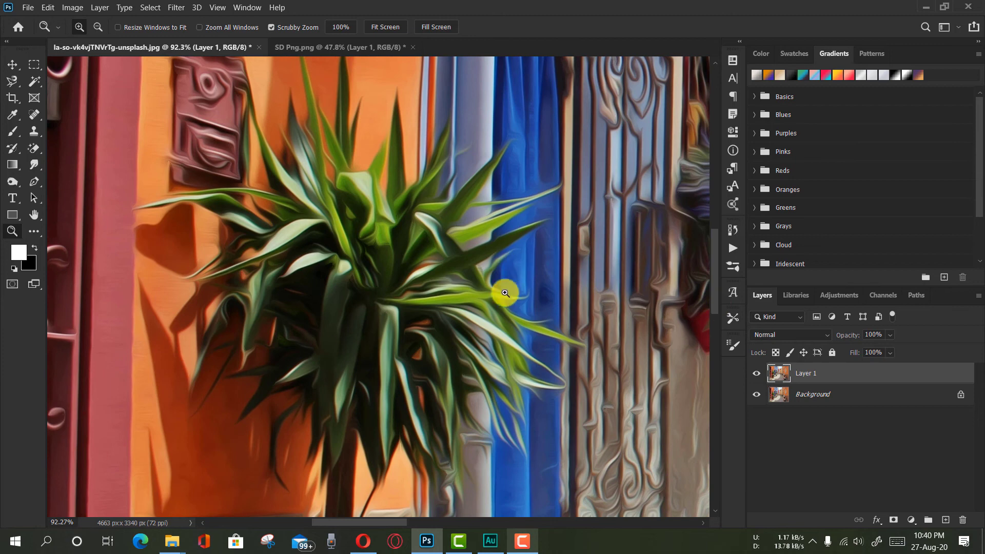
Examine the red flowers and nearby facades, compare them with Layer 1 hidden and shown, and fit the whole image in view
{"action": "left_click_drag", "start_coordinate": [596, 281], "coordinate": [150, 347]}
{"action": "scroll", "coordinate": [459, 294], "scroll_direction": "down", "scroll_amount": 3}
{"action": "scroll", "coordinate": [475, 238], "scroll_direction": "up", "scroll_amount": 3}
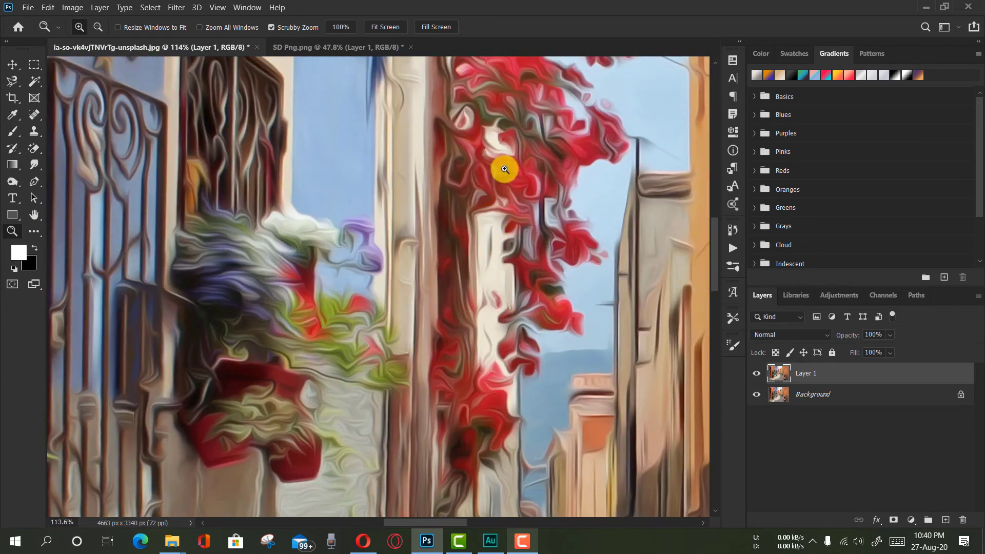
{"action": "scroll", "coordinate": [503, 169], "scroll_direction": "up", "scroll_amount": 2}
{"action": "scroll", "coordinate": [495, 211], "scroll_direction": "down", "scroll_amount": 2}
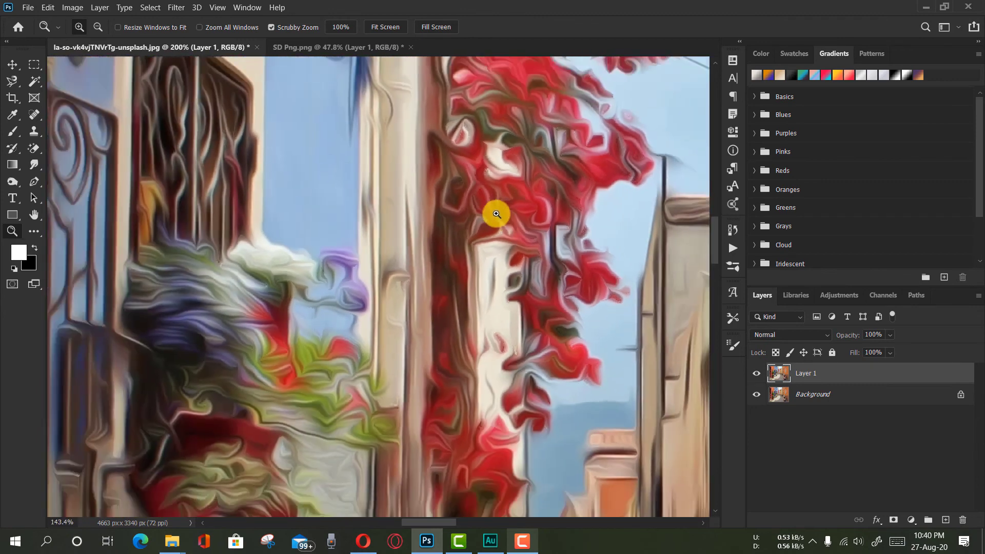
{"action": "scroll", "coordinate": [516, 317], "scroll_direction": "down", "scroll_amount": 5}
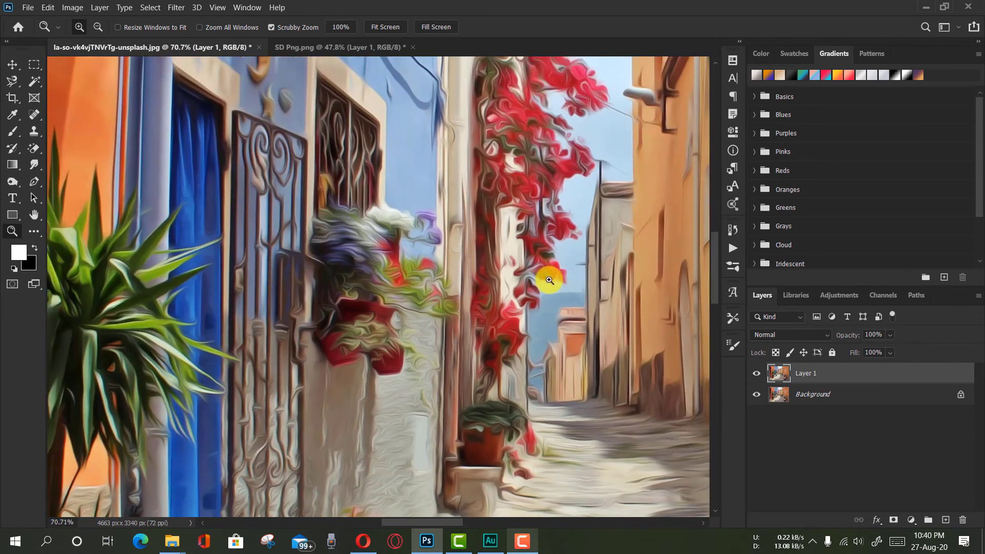
{"action": "left_click_drag", "start_coordinate": [549, 280], "coordinate": [409, 306]}
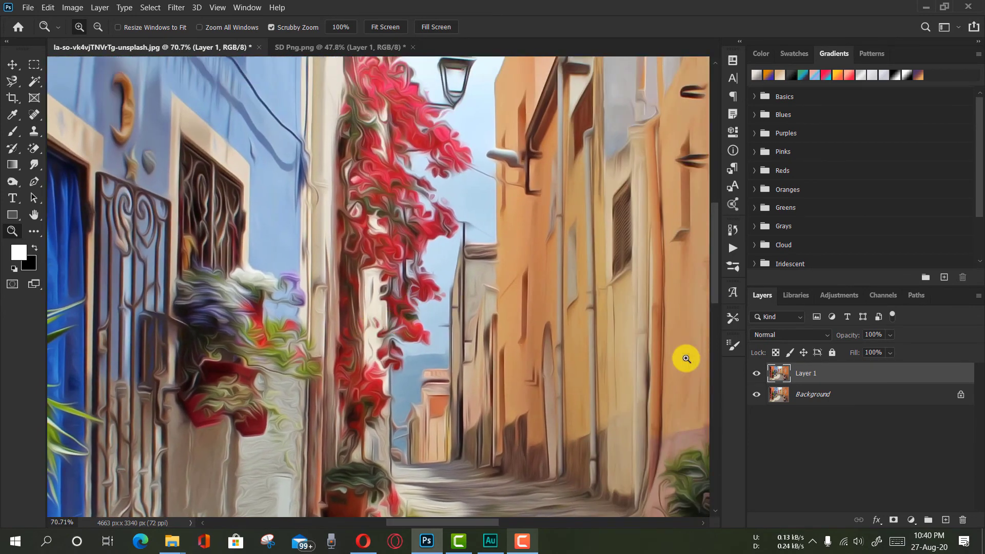
{"action": "left_click", "coordinate": [757, 374]}
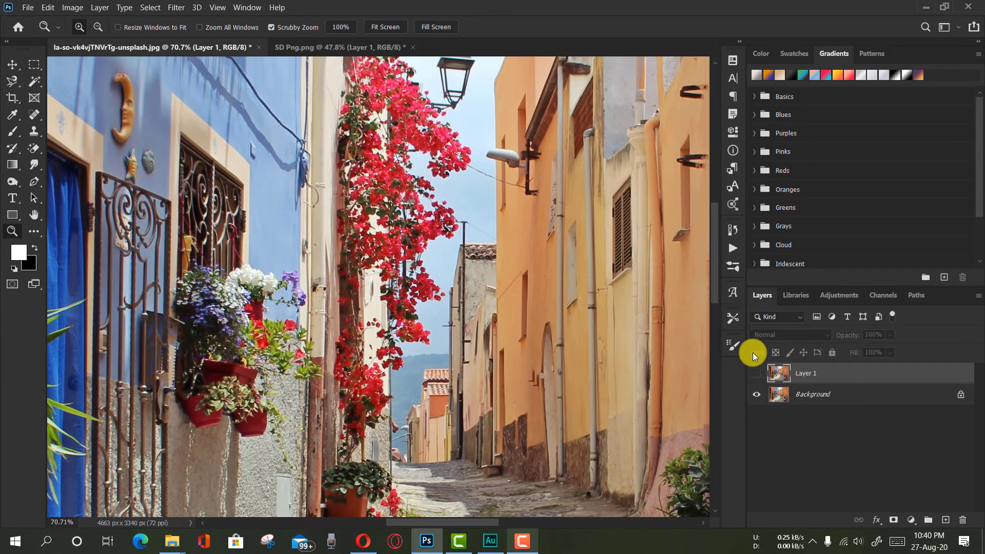
{"action": "left_click", "coordinate": [758, 373]}
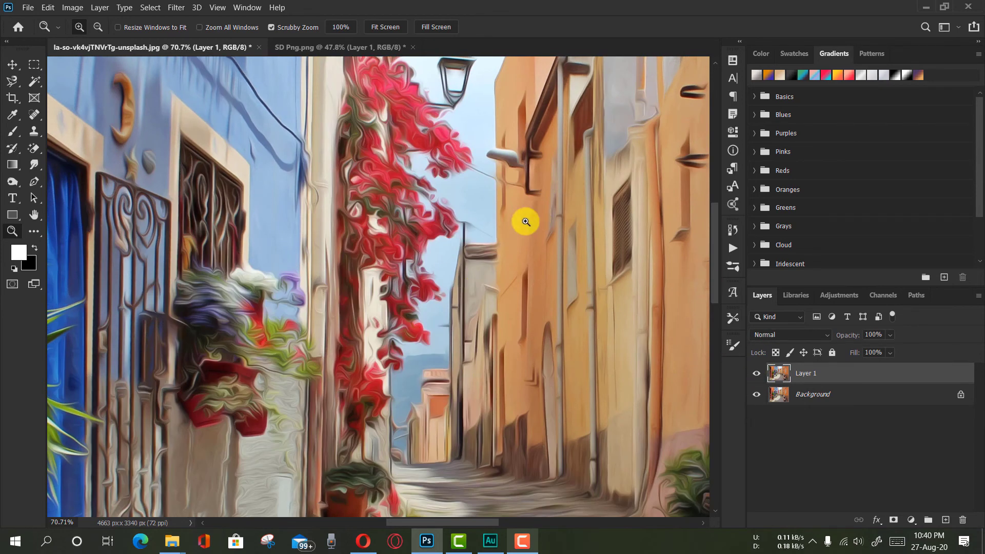
{"action": "left_click", "coordinate": [396, 26]}
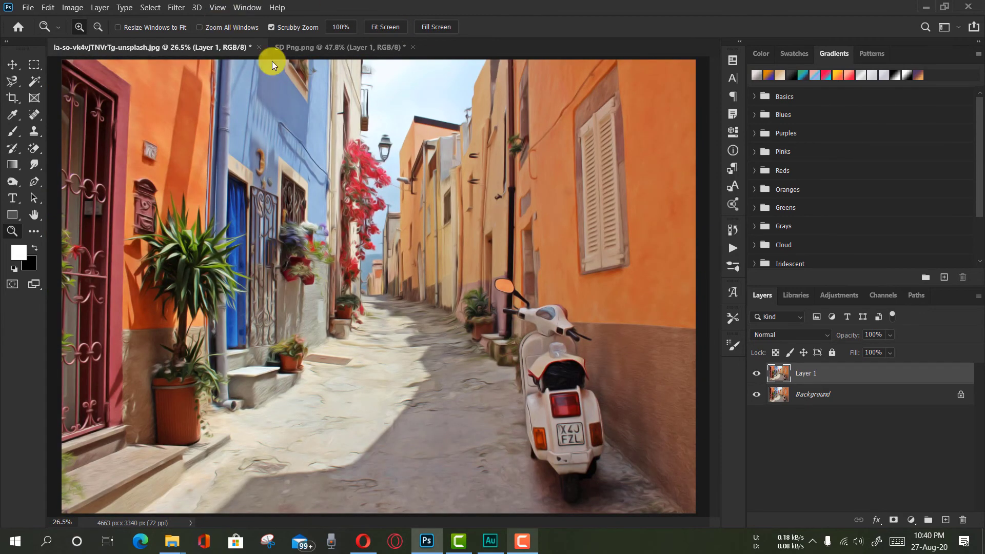
{"action": "left_click", "coordinate": [176, 7]}
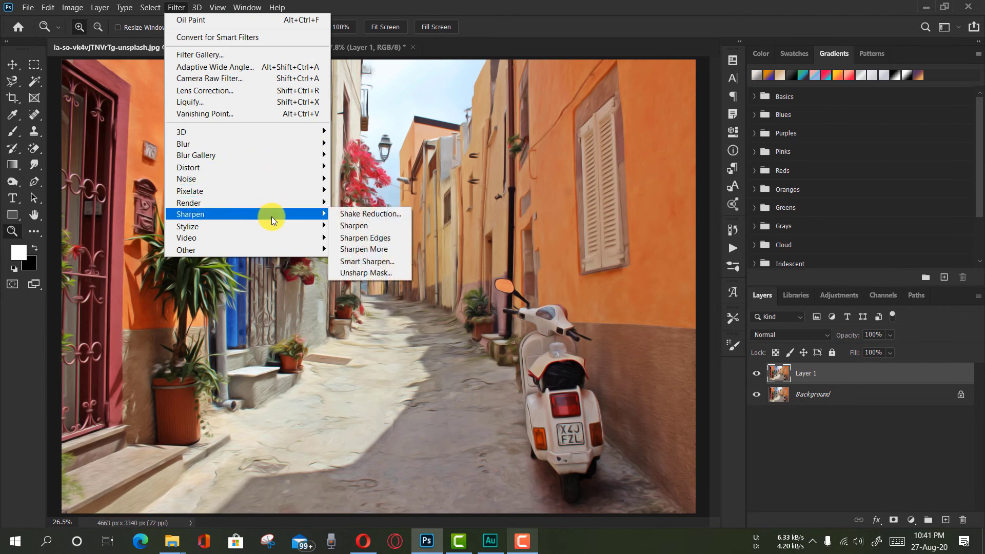
{"action": "mouse_move", "coordinate": [282, 236]}
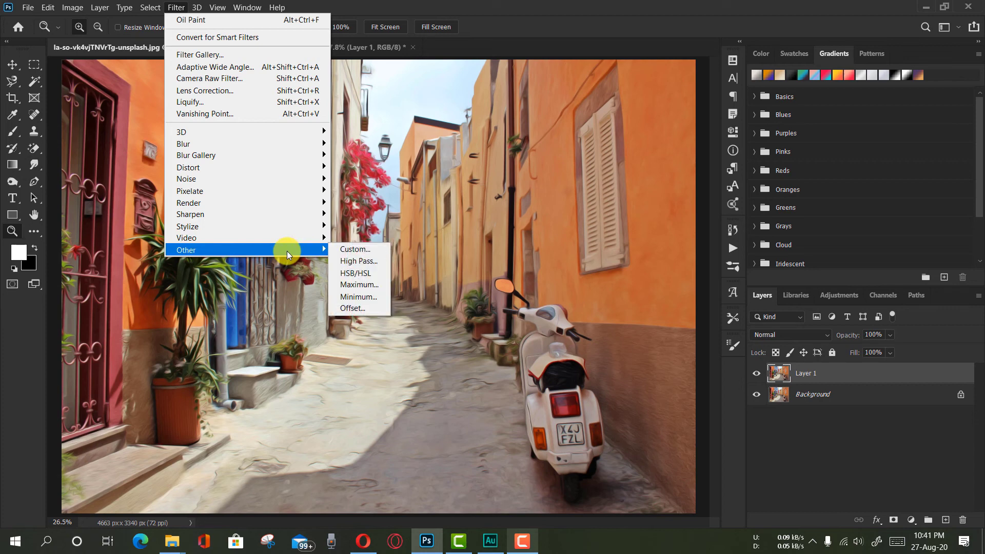
Apply a High Pass filter with a radius of 5.8 pixels to Layer 1
{"action": "left_click", "coordinate": [353, 261]}
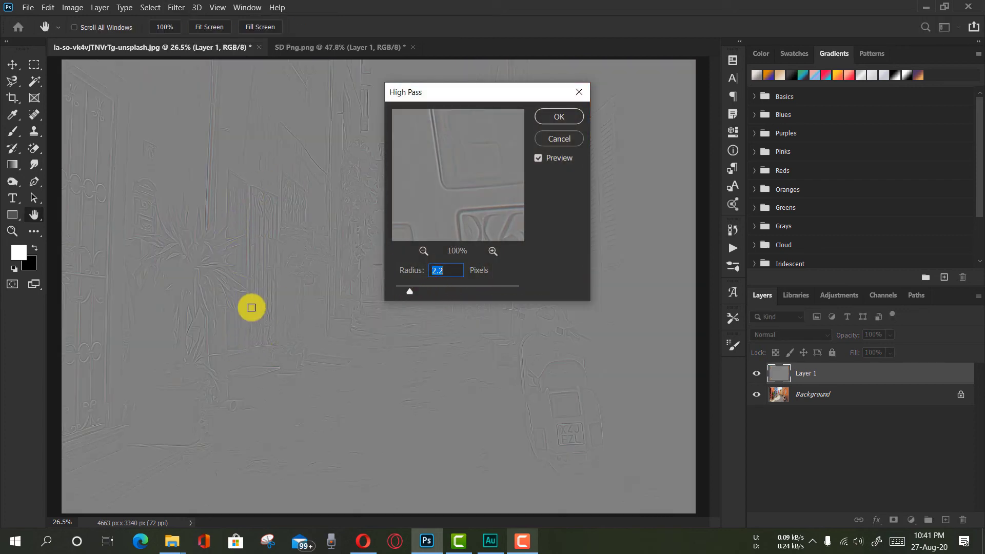
{"action": "left_click_drag", "start_coordinate": [413, 290], "coordinate": [437, 290]}
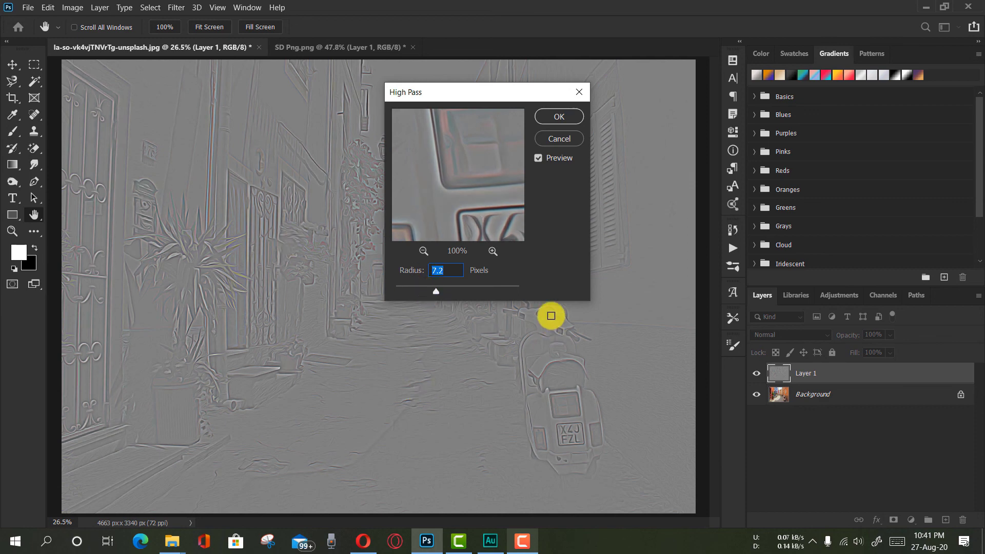
{"action": "left_click_drag", "start_coordinate": [499, 211], "coordinate": [518, 157]}
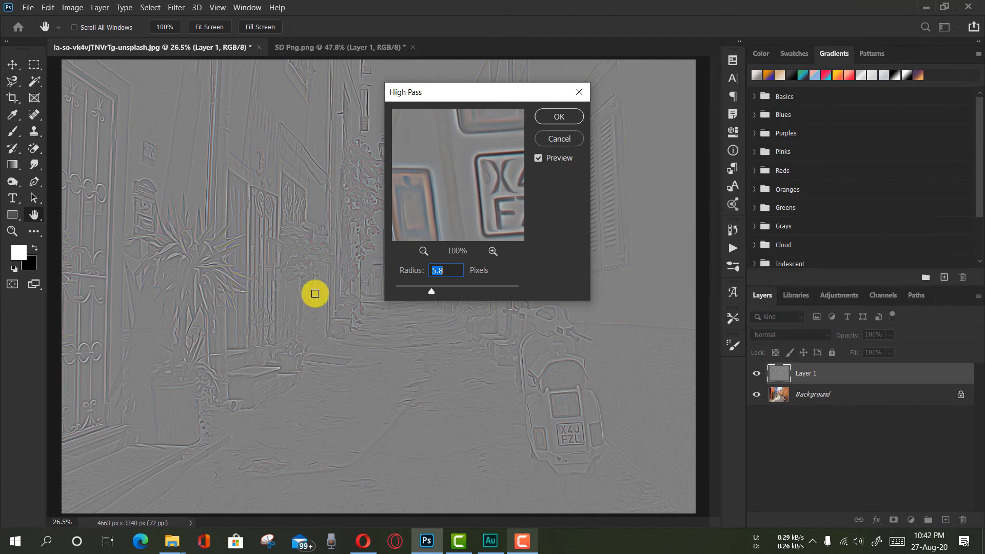
{"action": "left_click", "coordinate": [567, 119]}
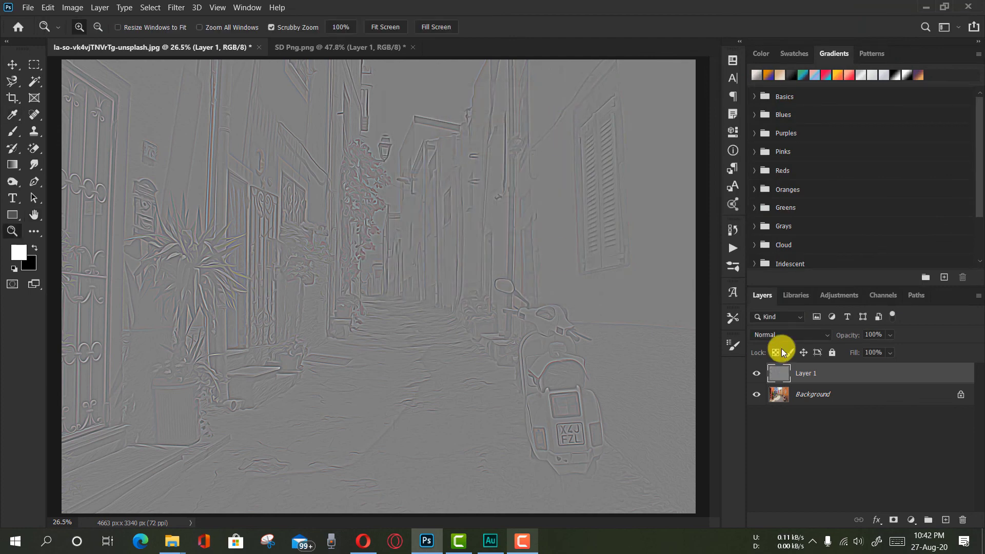
Set Layer 1's blend mode to Overlay and compare the scooter at close range with the layer hidden and shown
{"action": "left_click", "coordinate": [821, 335]}
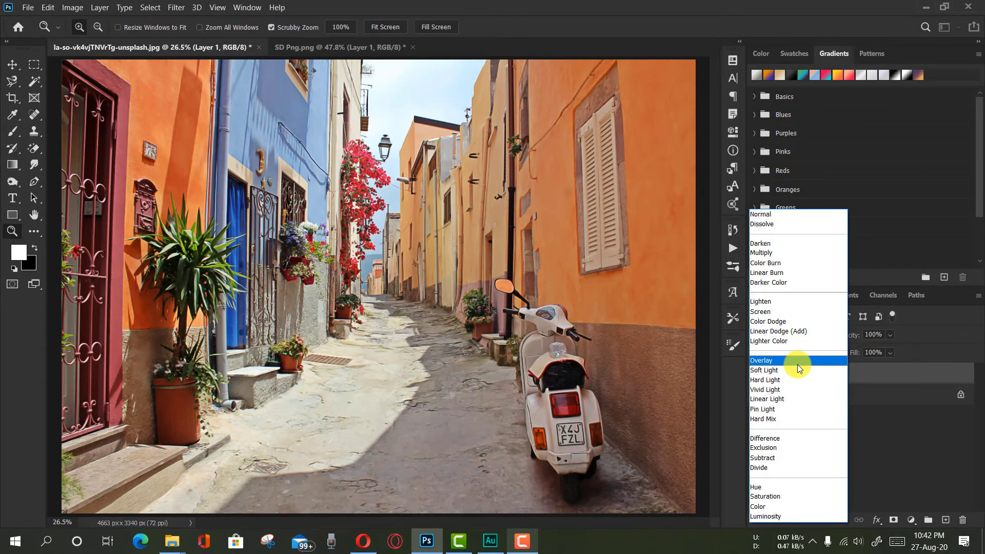
{"action": "left_click", "coordinate": [798, 364]}
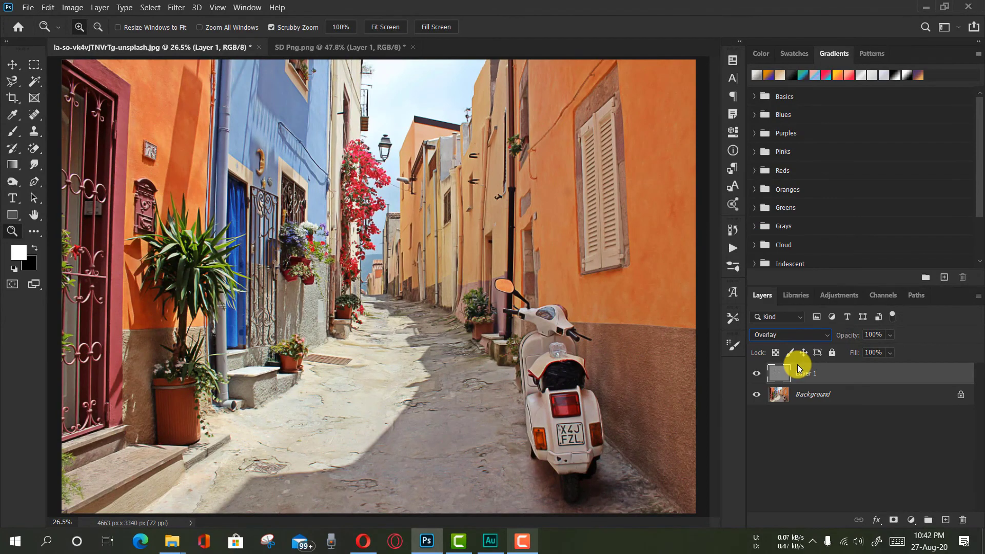
{"action": "left_click_drag", "start_coordinate": [673, 364], "coordinate": [713, 422]}
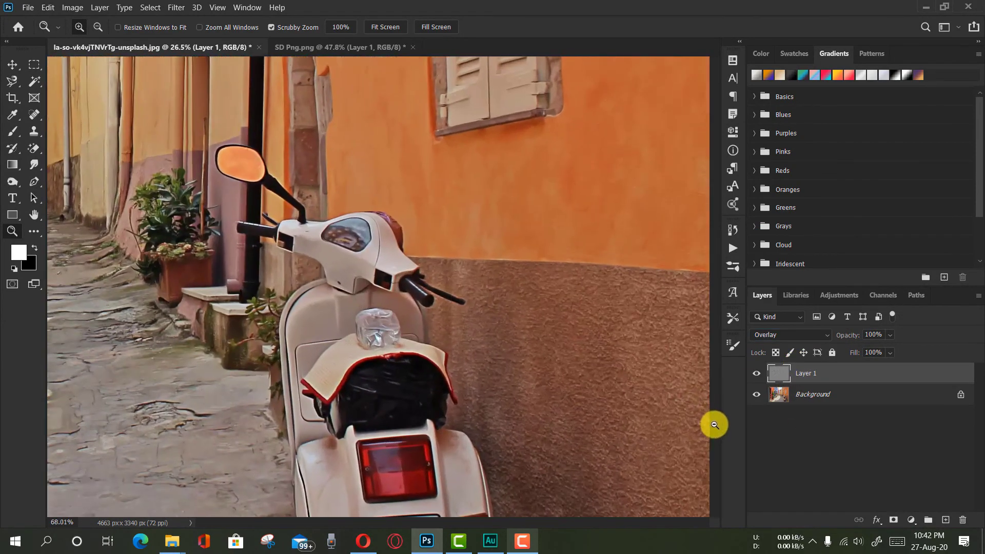
{"action": "left_click", "coordinate": [757, 373]}
{"action": "left_click", "coordinate": [757, 373]}
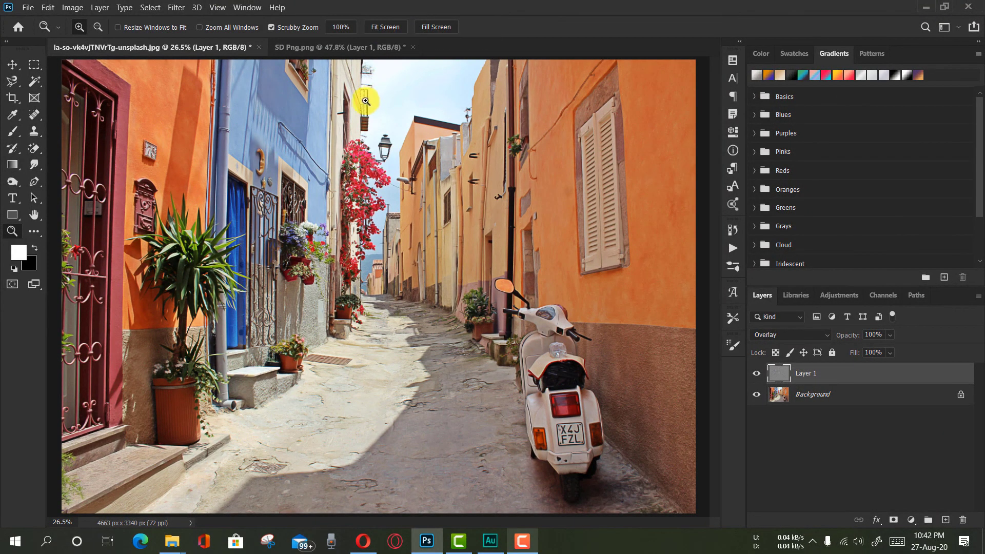
{"action": "left_click", "coordinate": [178, 7]}
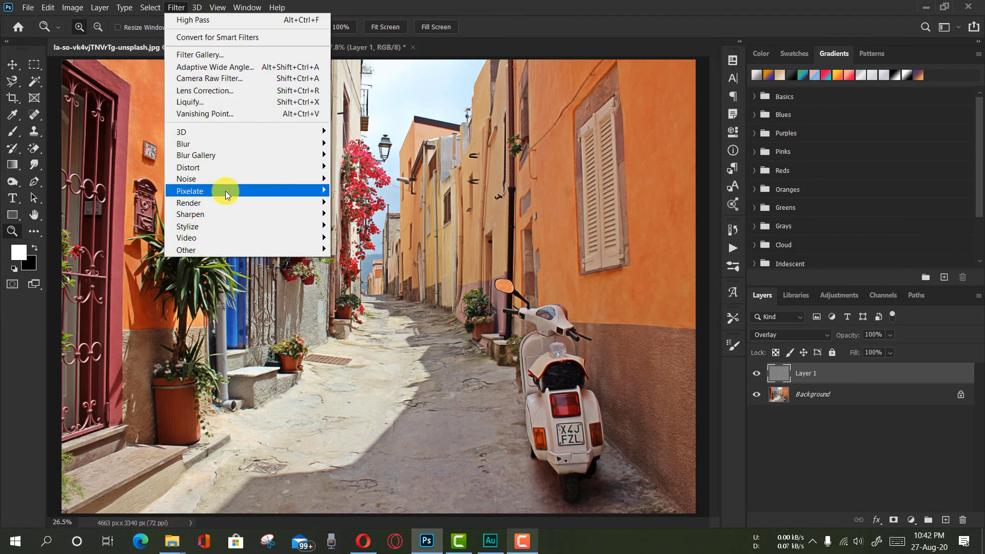
{"action": "mouse_move", "coordinate": [225, 191]}
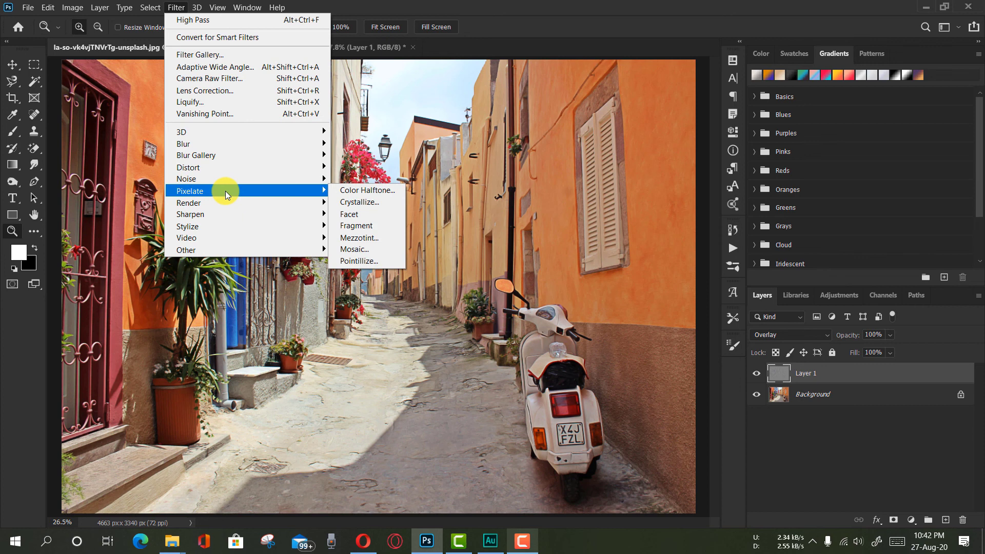
{"action": "mouse_move", "coordinate": [262, 137]}
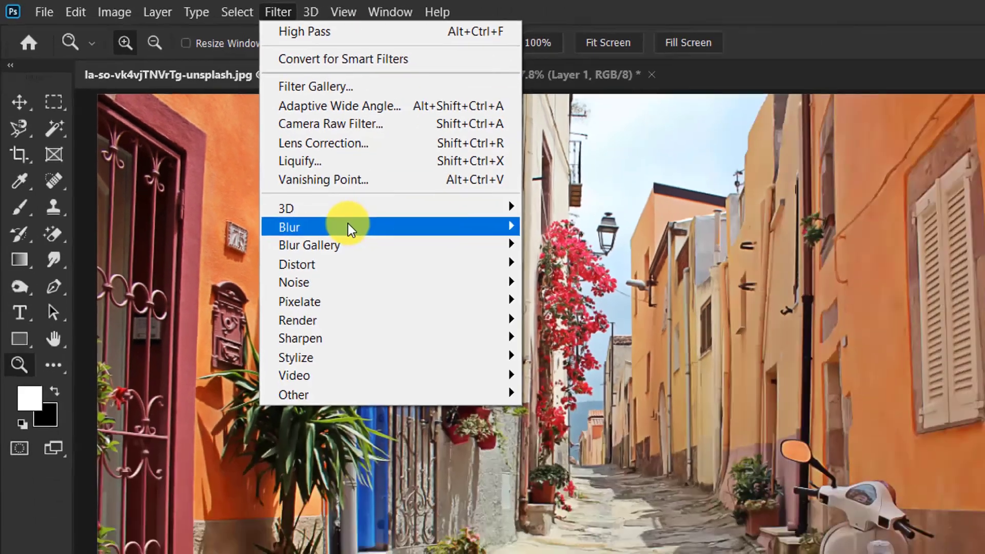
{"action": "mouse_move", "coordinate": [475, 310]}
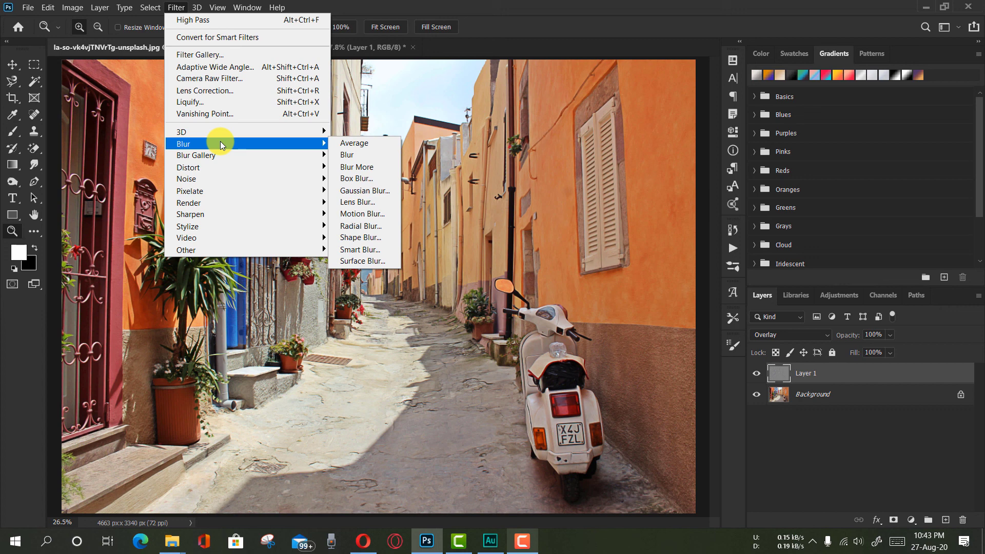
{"action": "mouse_move", "coordinate": [272, 189]}
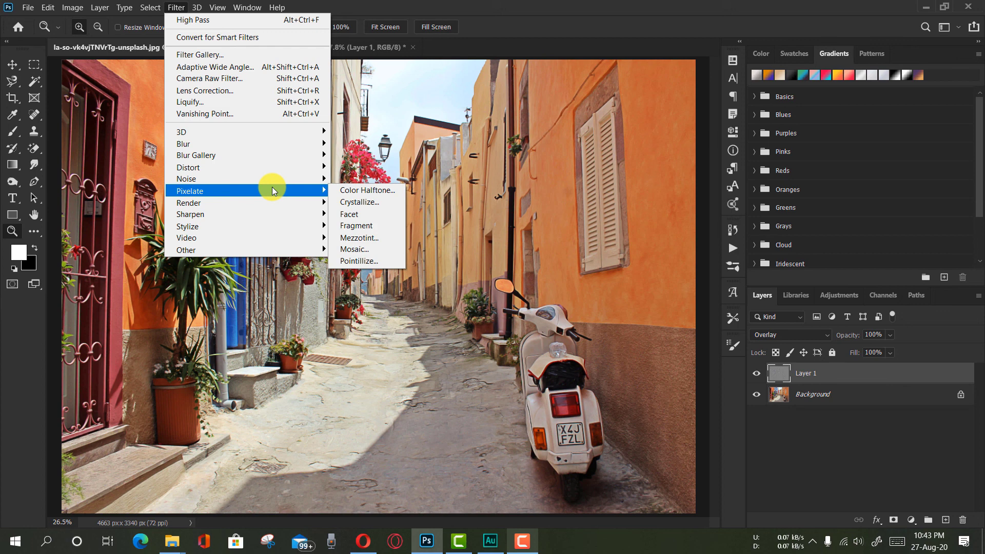